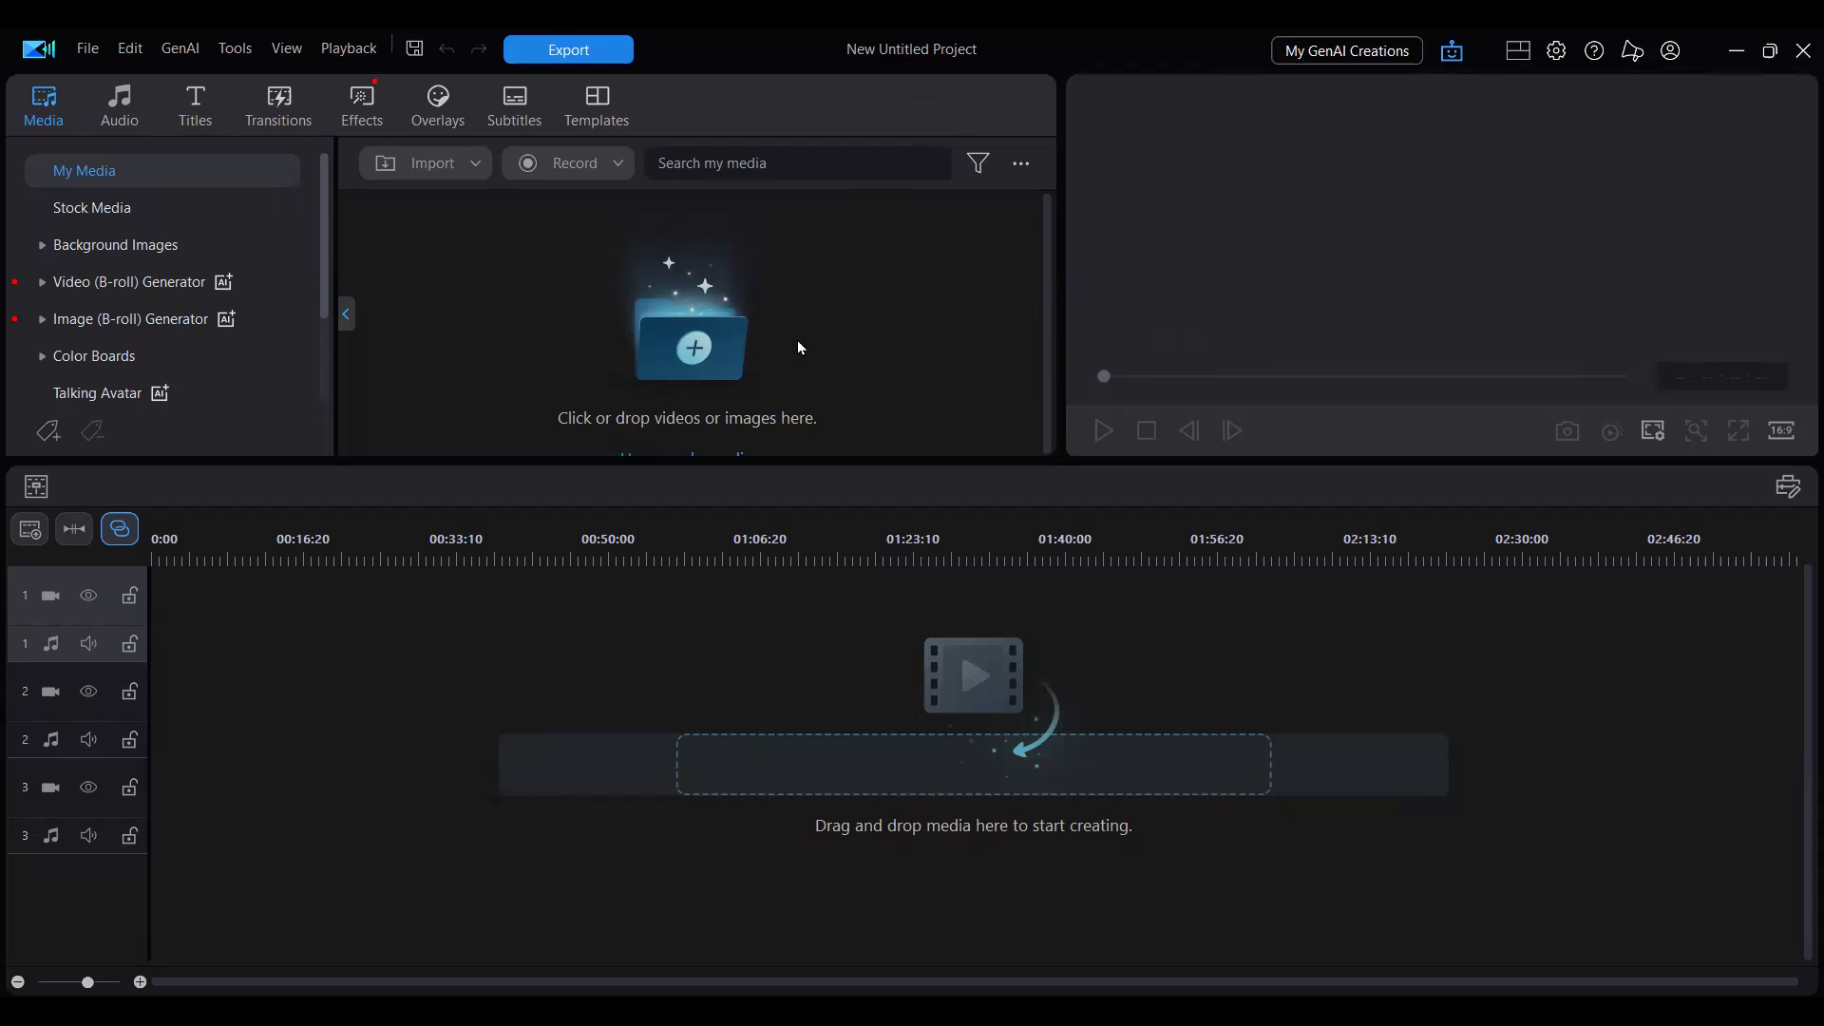
Start a media file import and browse to the Recordings > Voice Recorder folder in the Galaxy A32 5G's internal storage
click(803, 351)
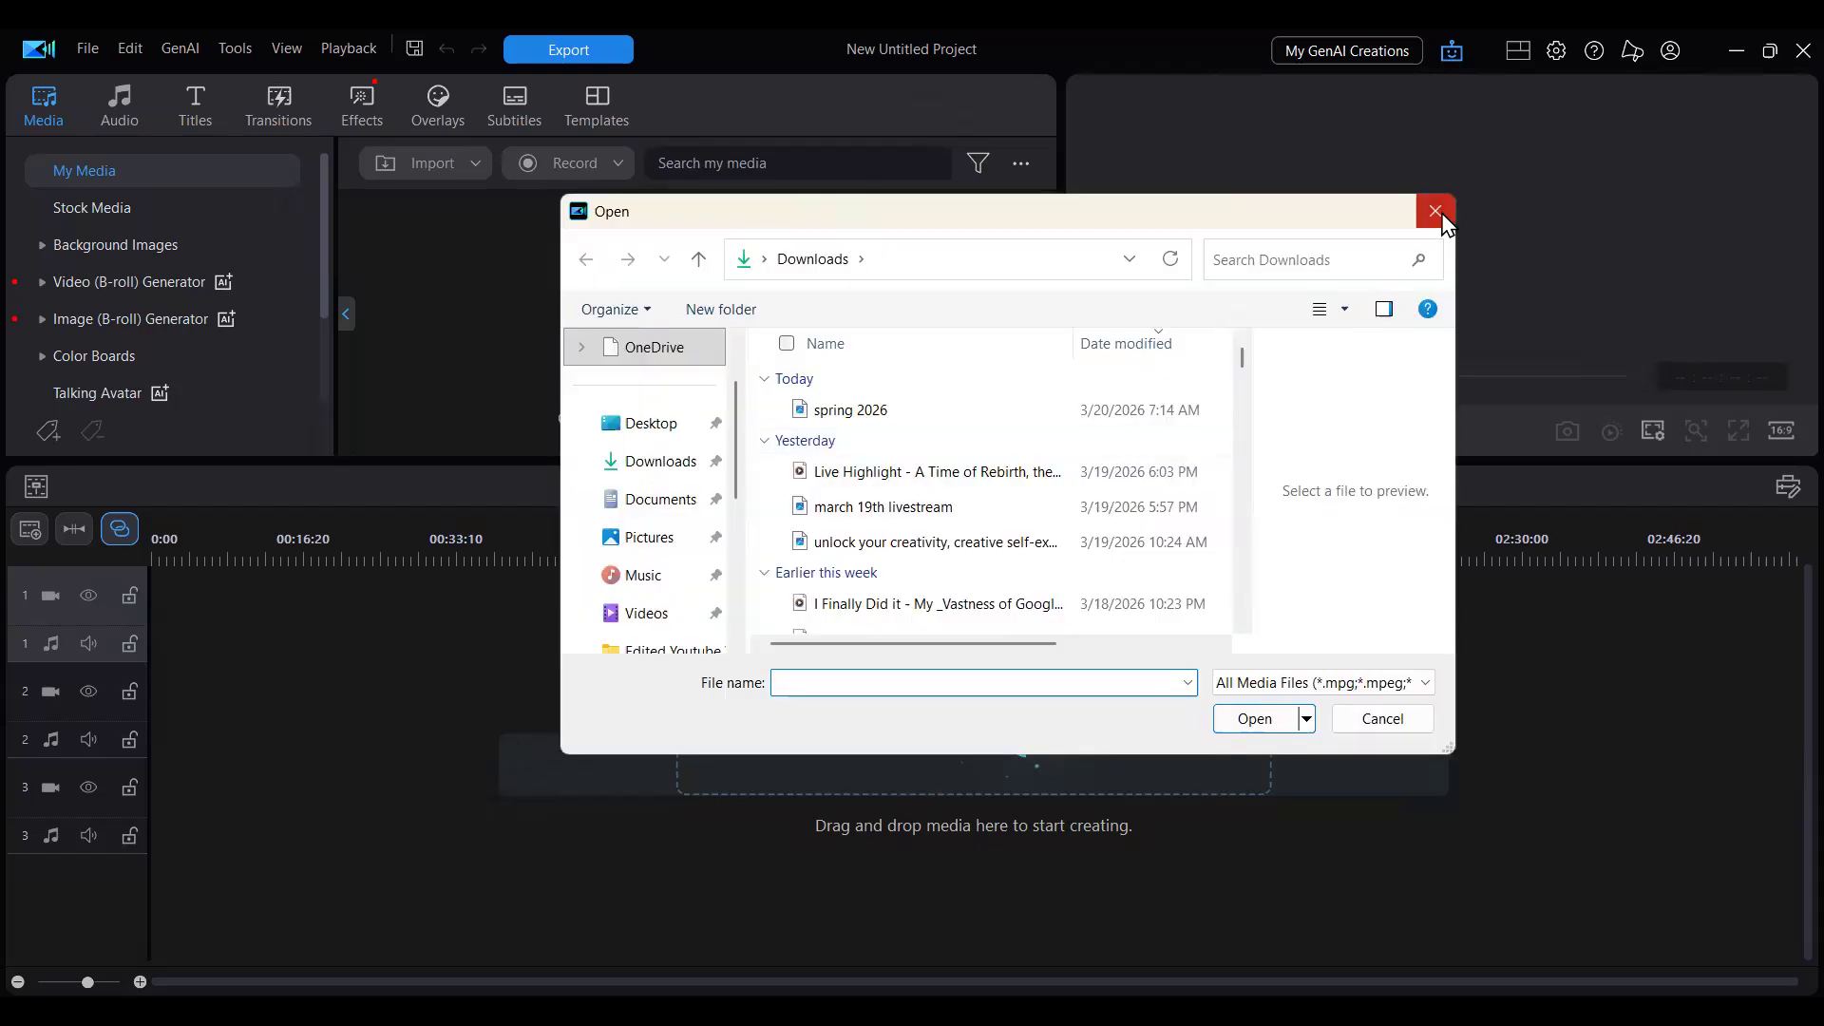
click(1439, 216)
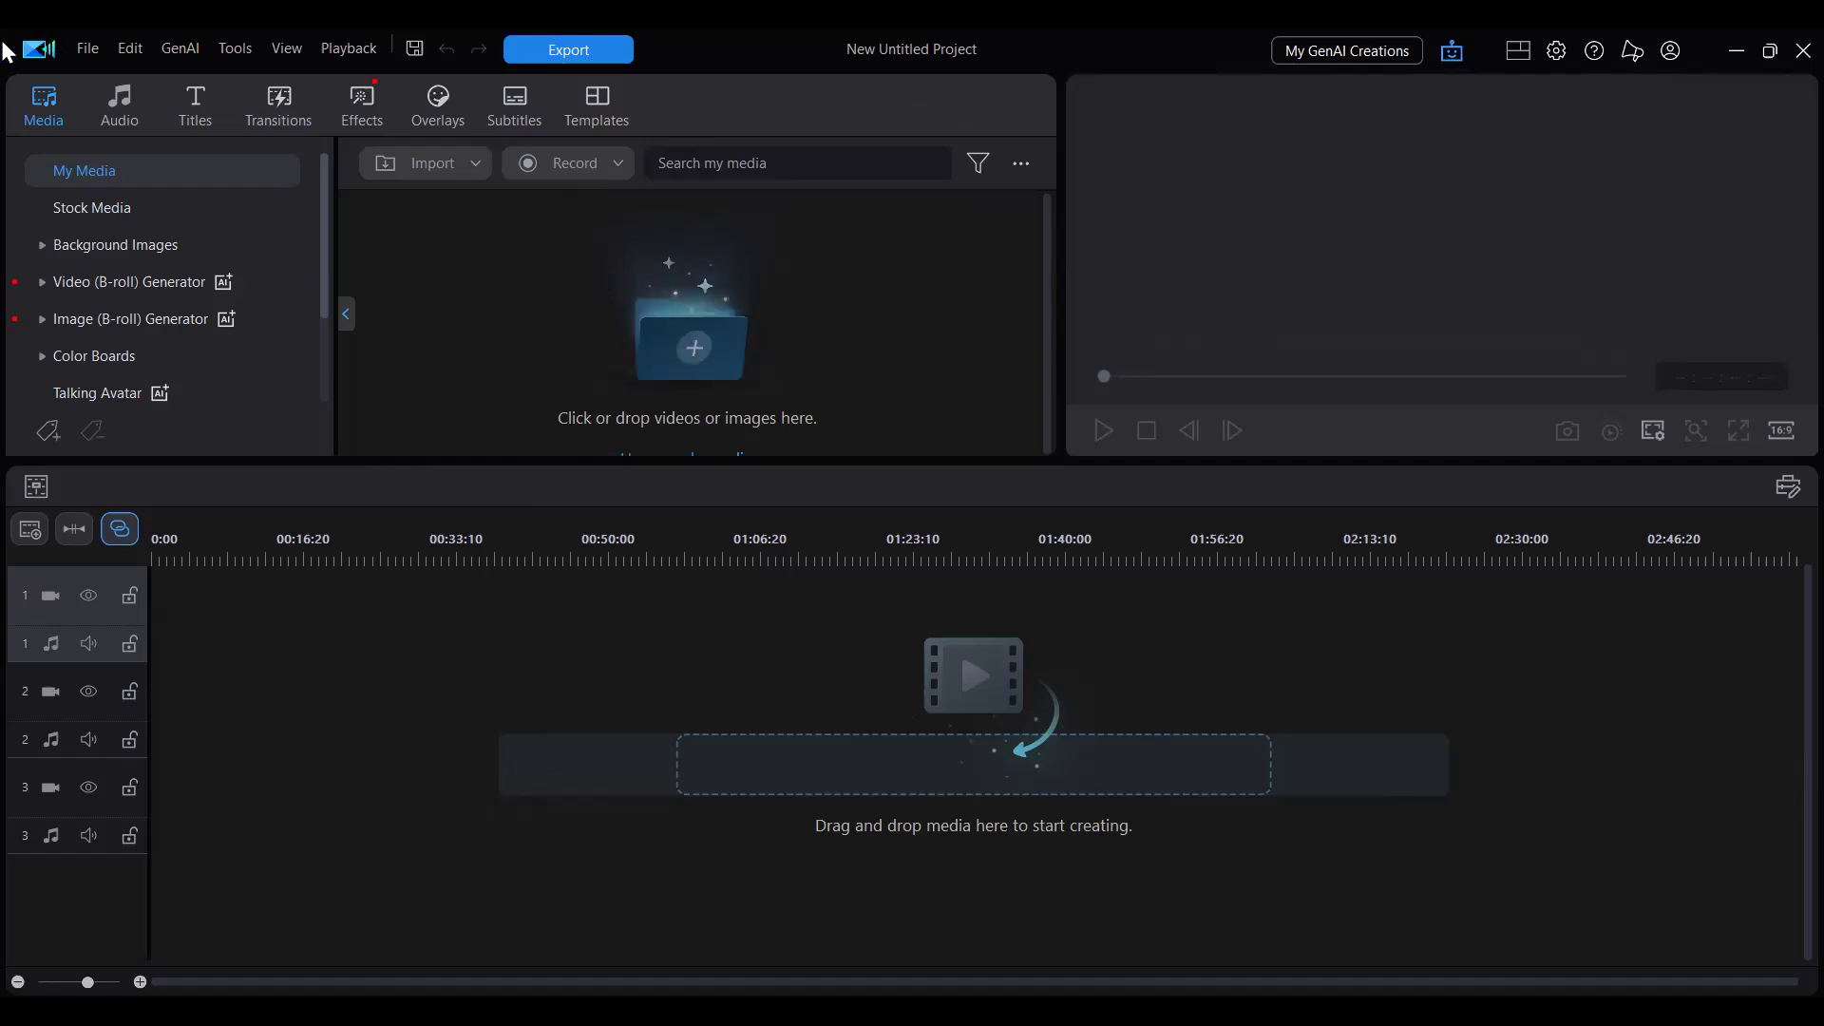
click(88, 49)
mouse_move(237, 346)
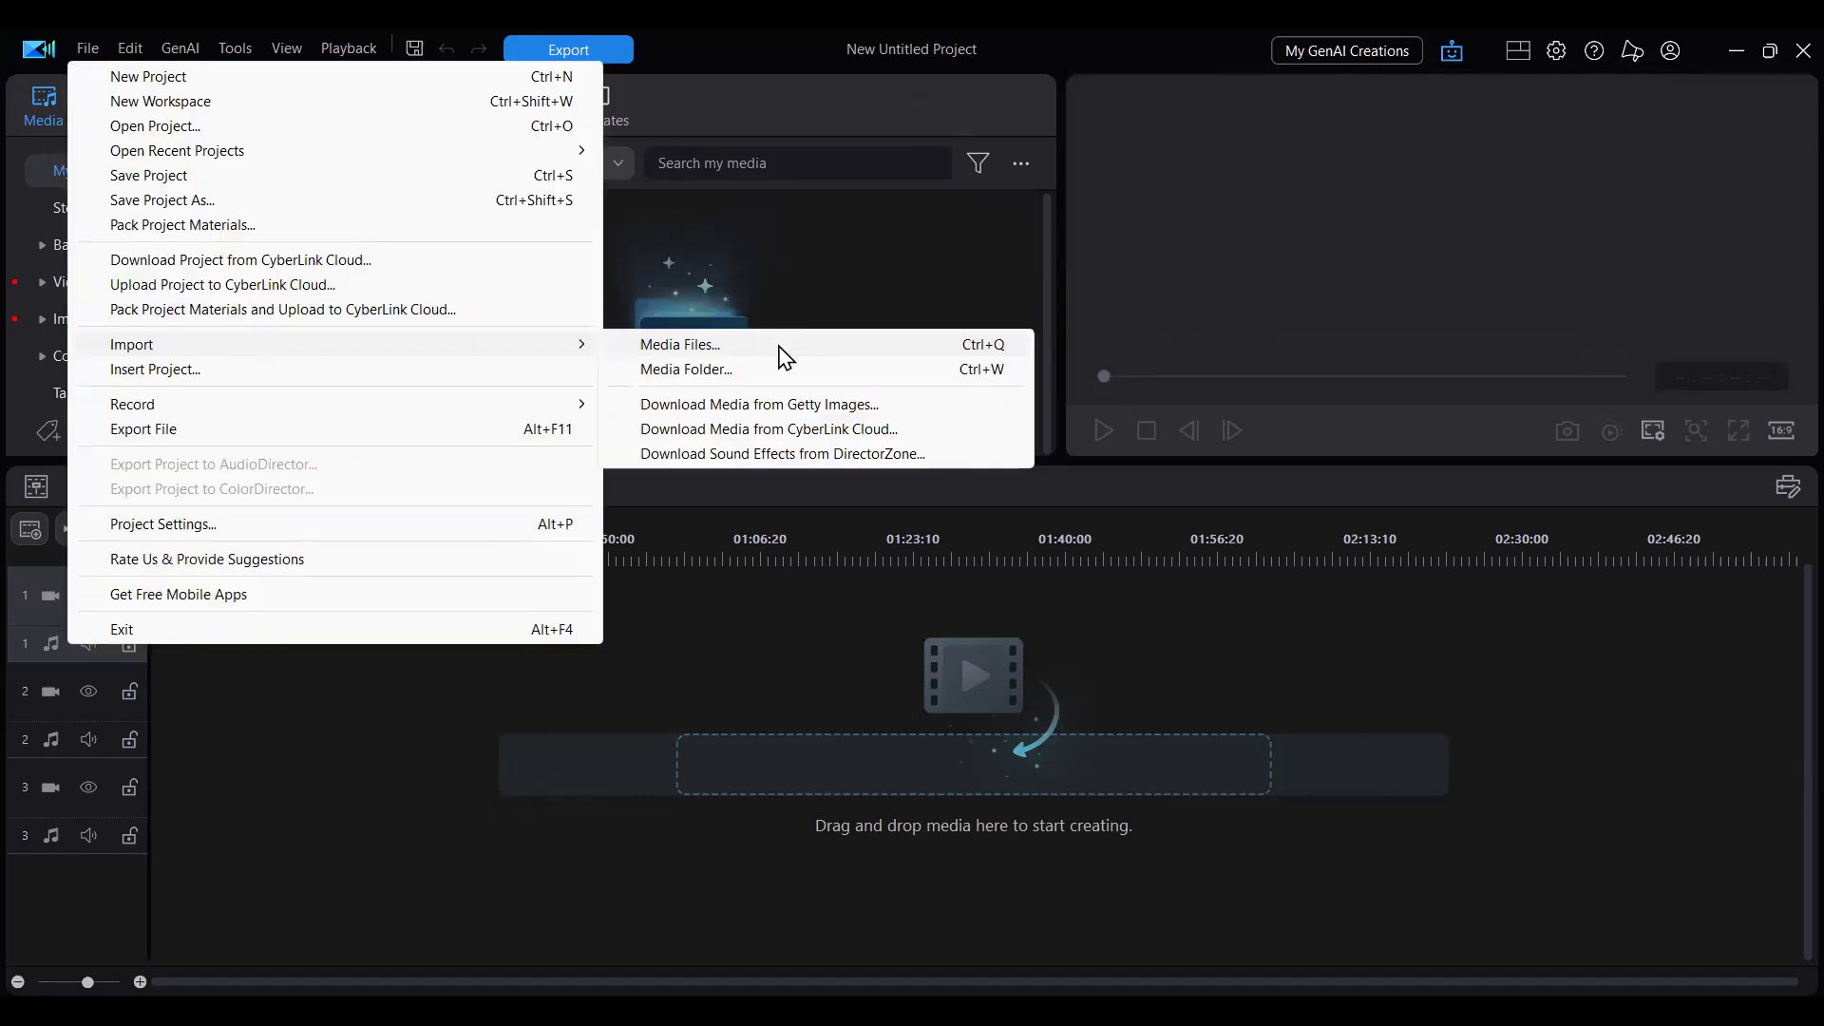
click(778, 350)
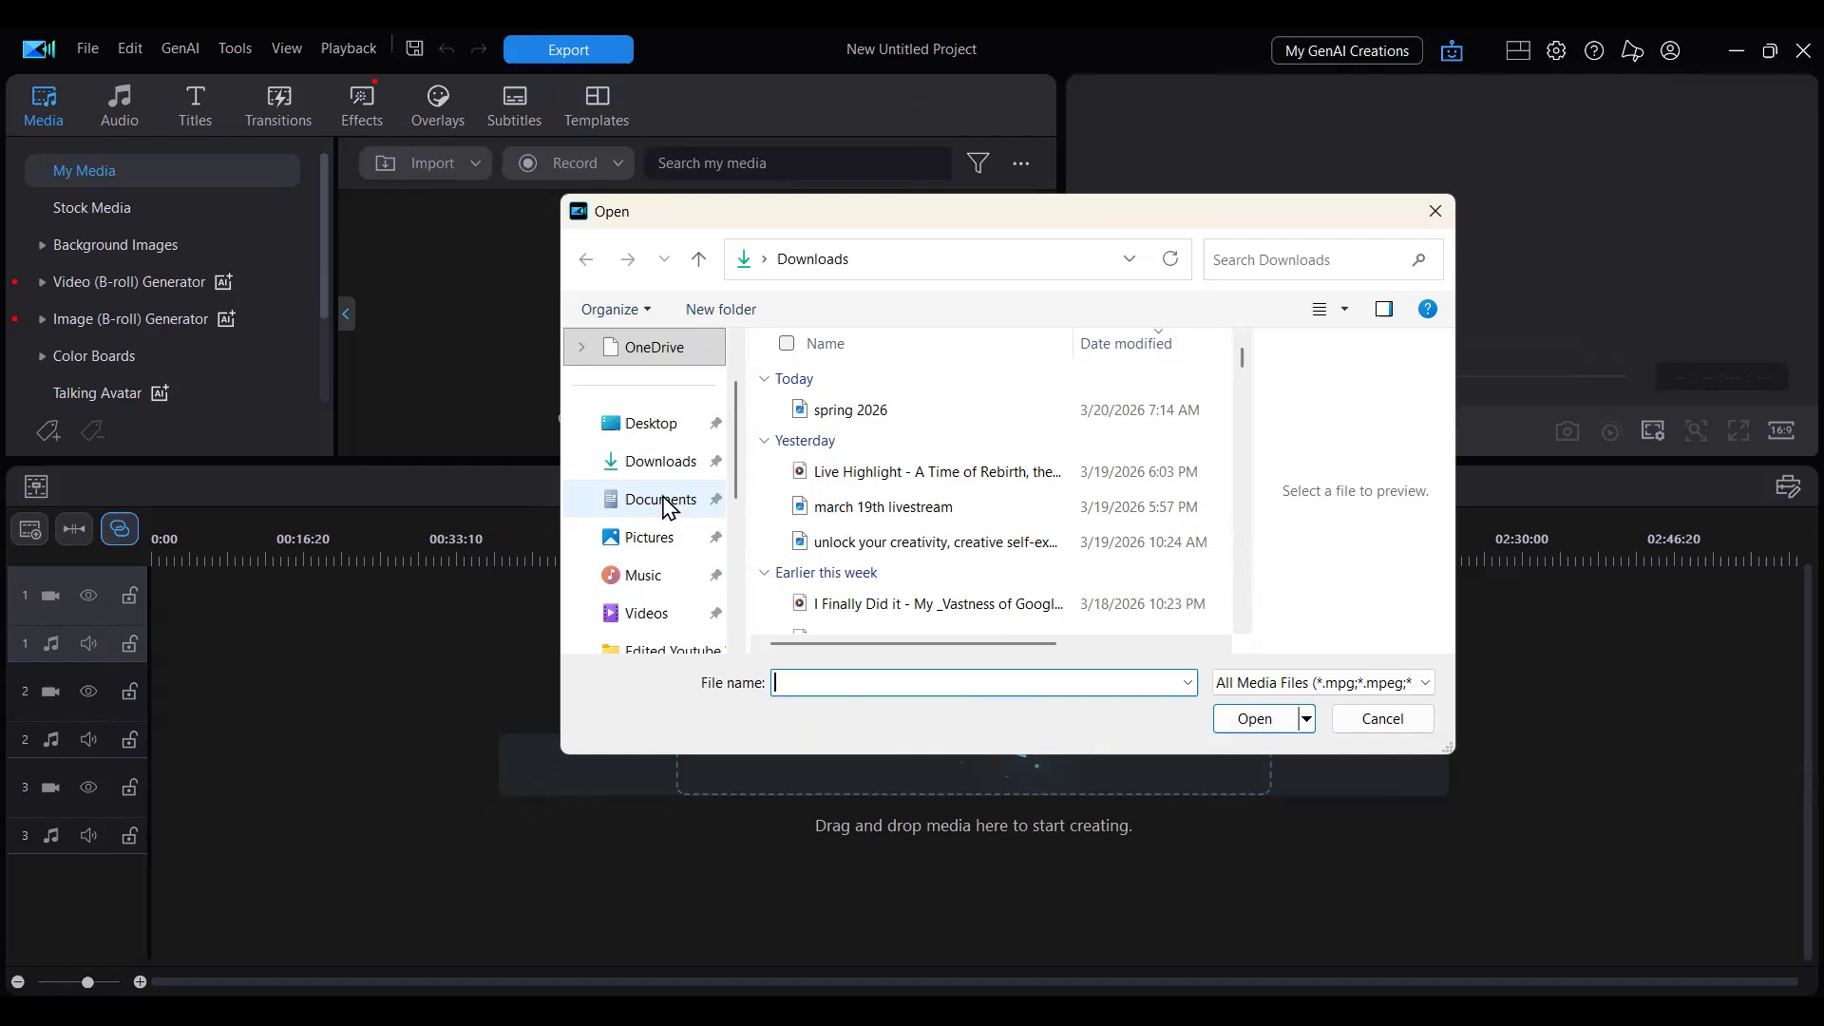
scroll(622, 522, down, 3)
click(665, 495)
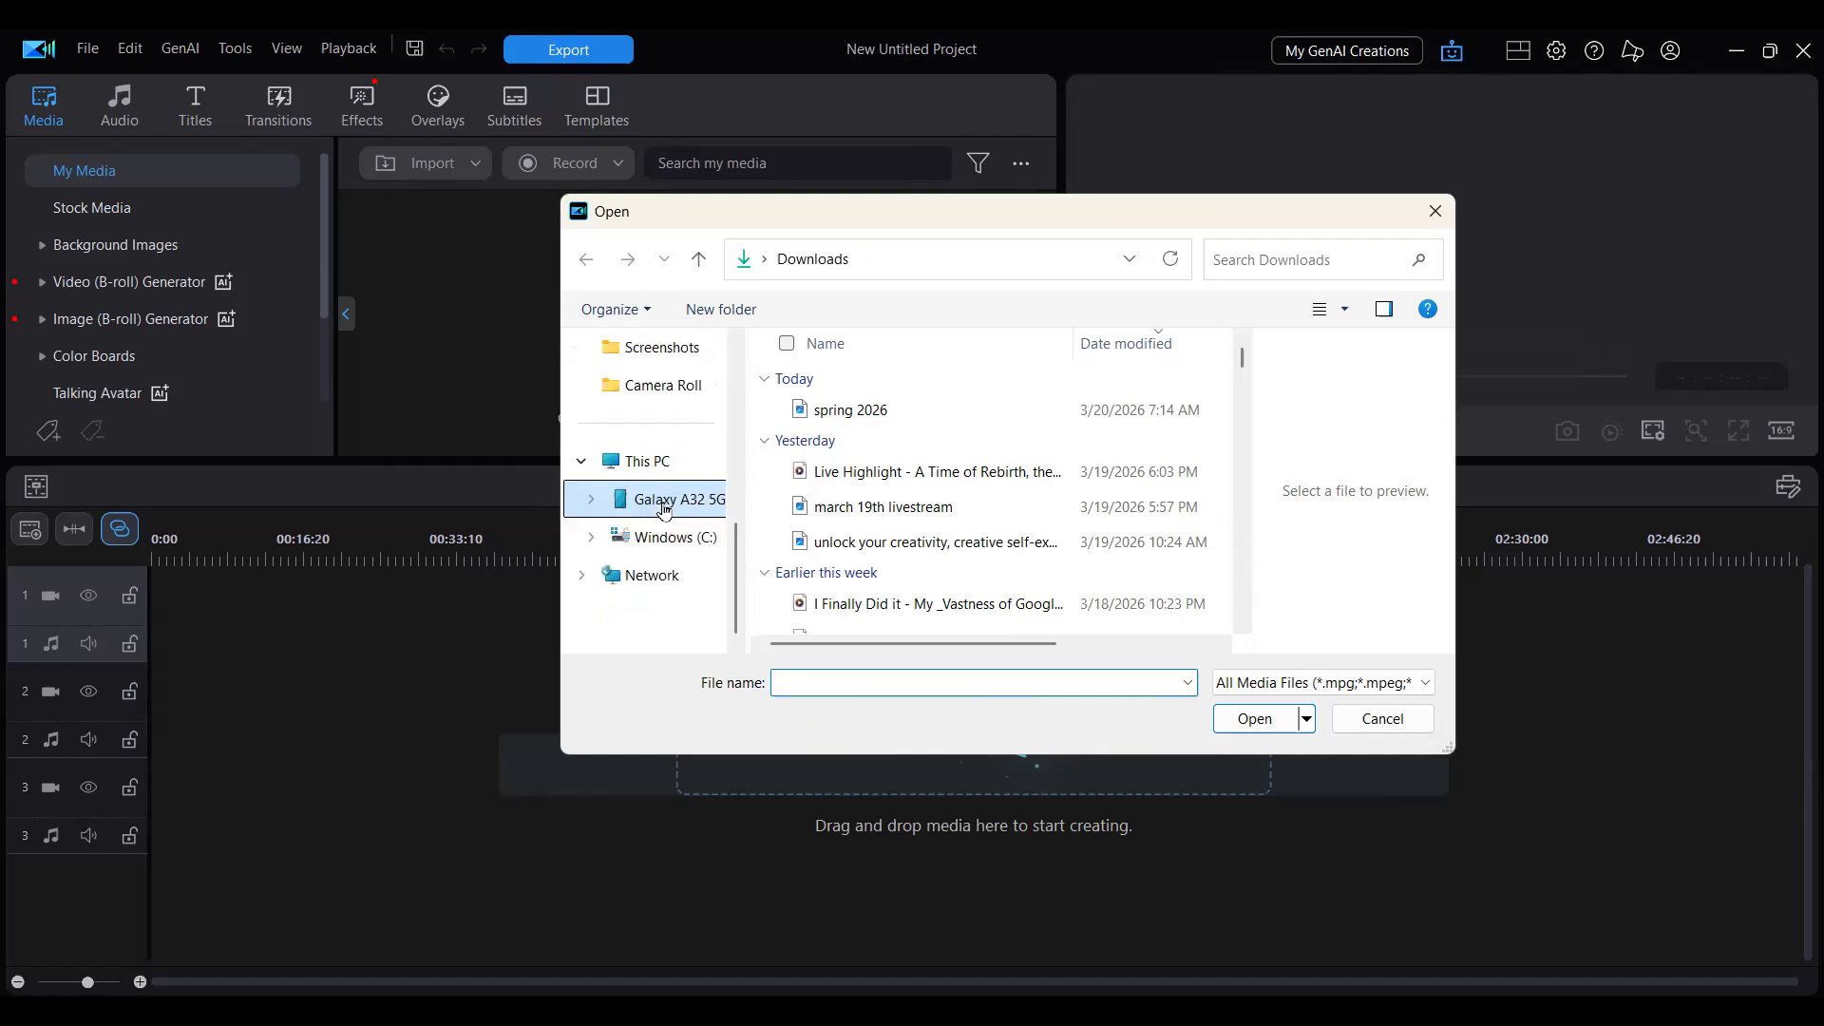
double_click(979, 392)
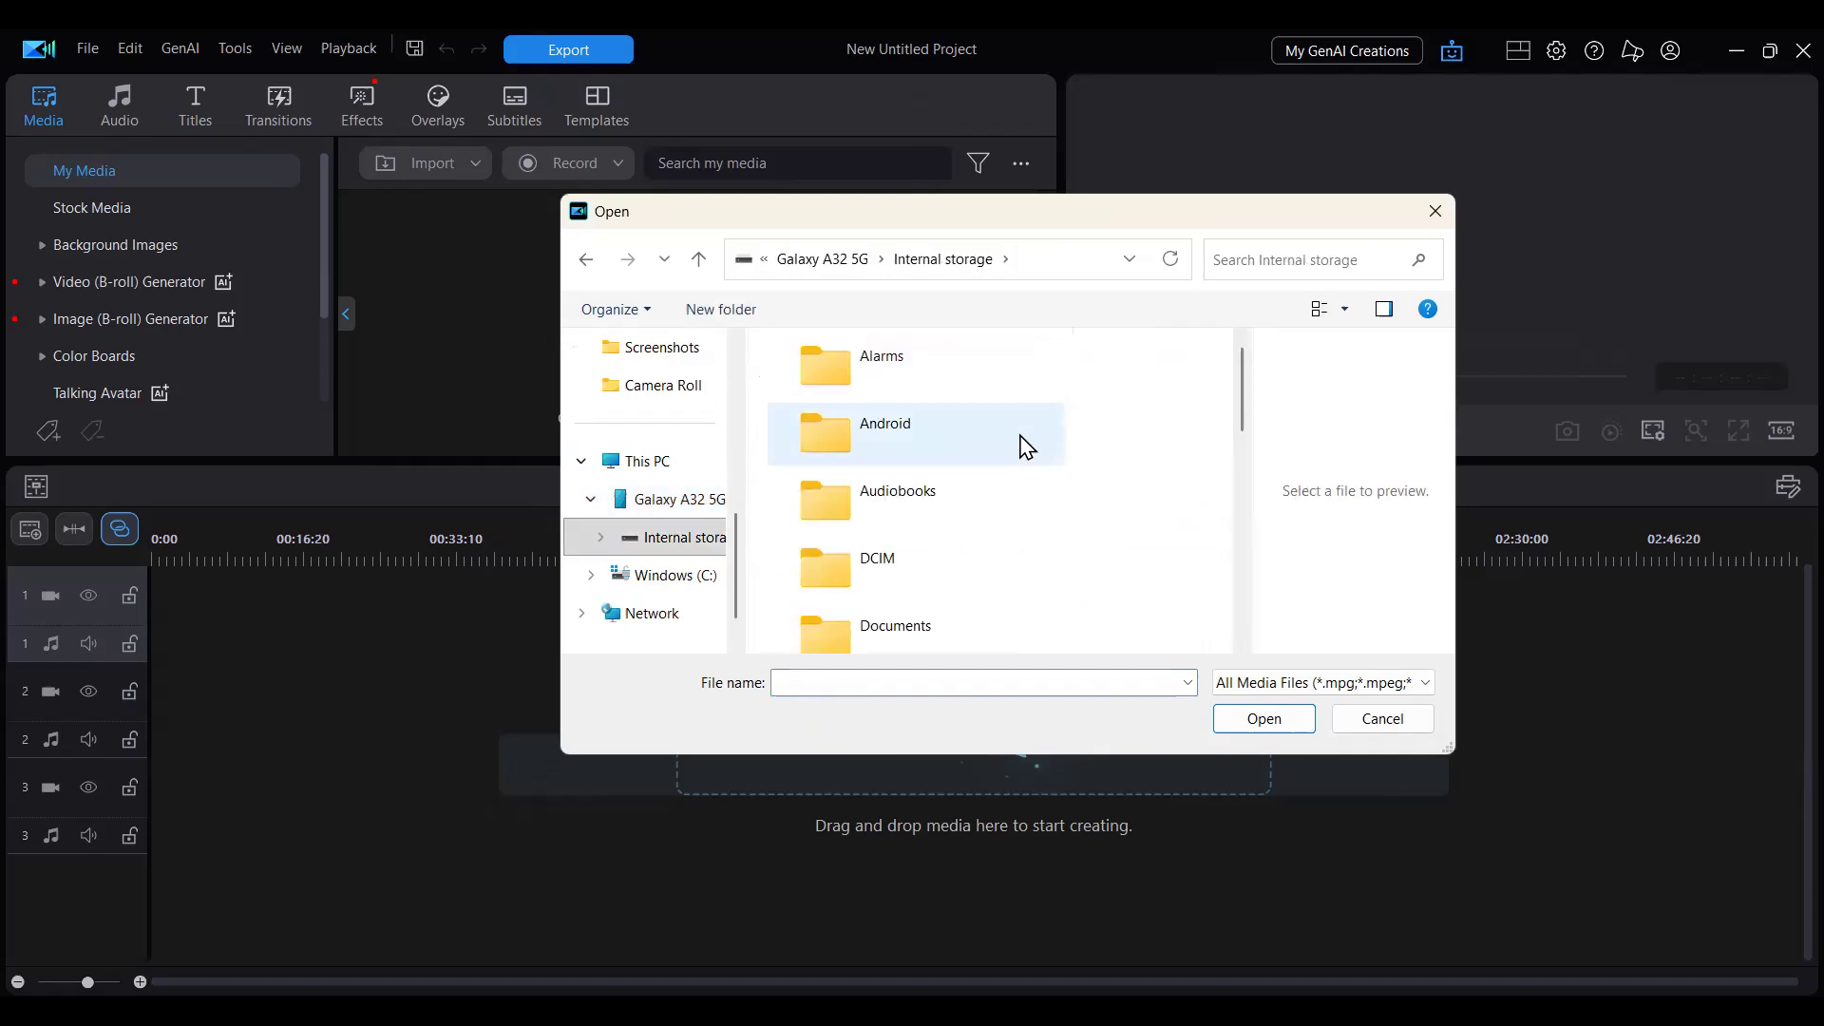
scroll(1017, 447, down, 6)
double_click(956, 444)
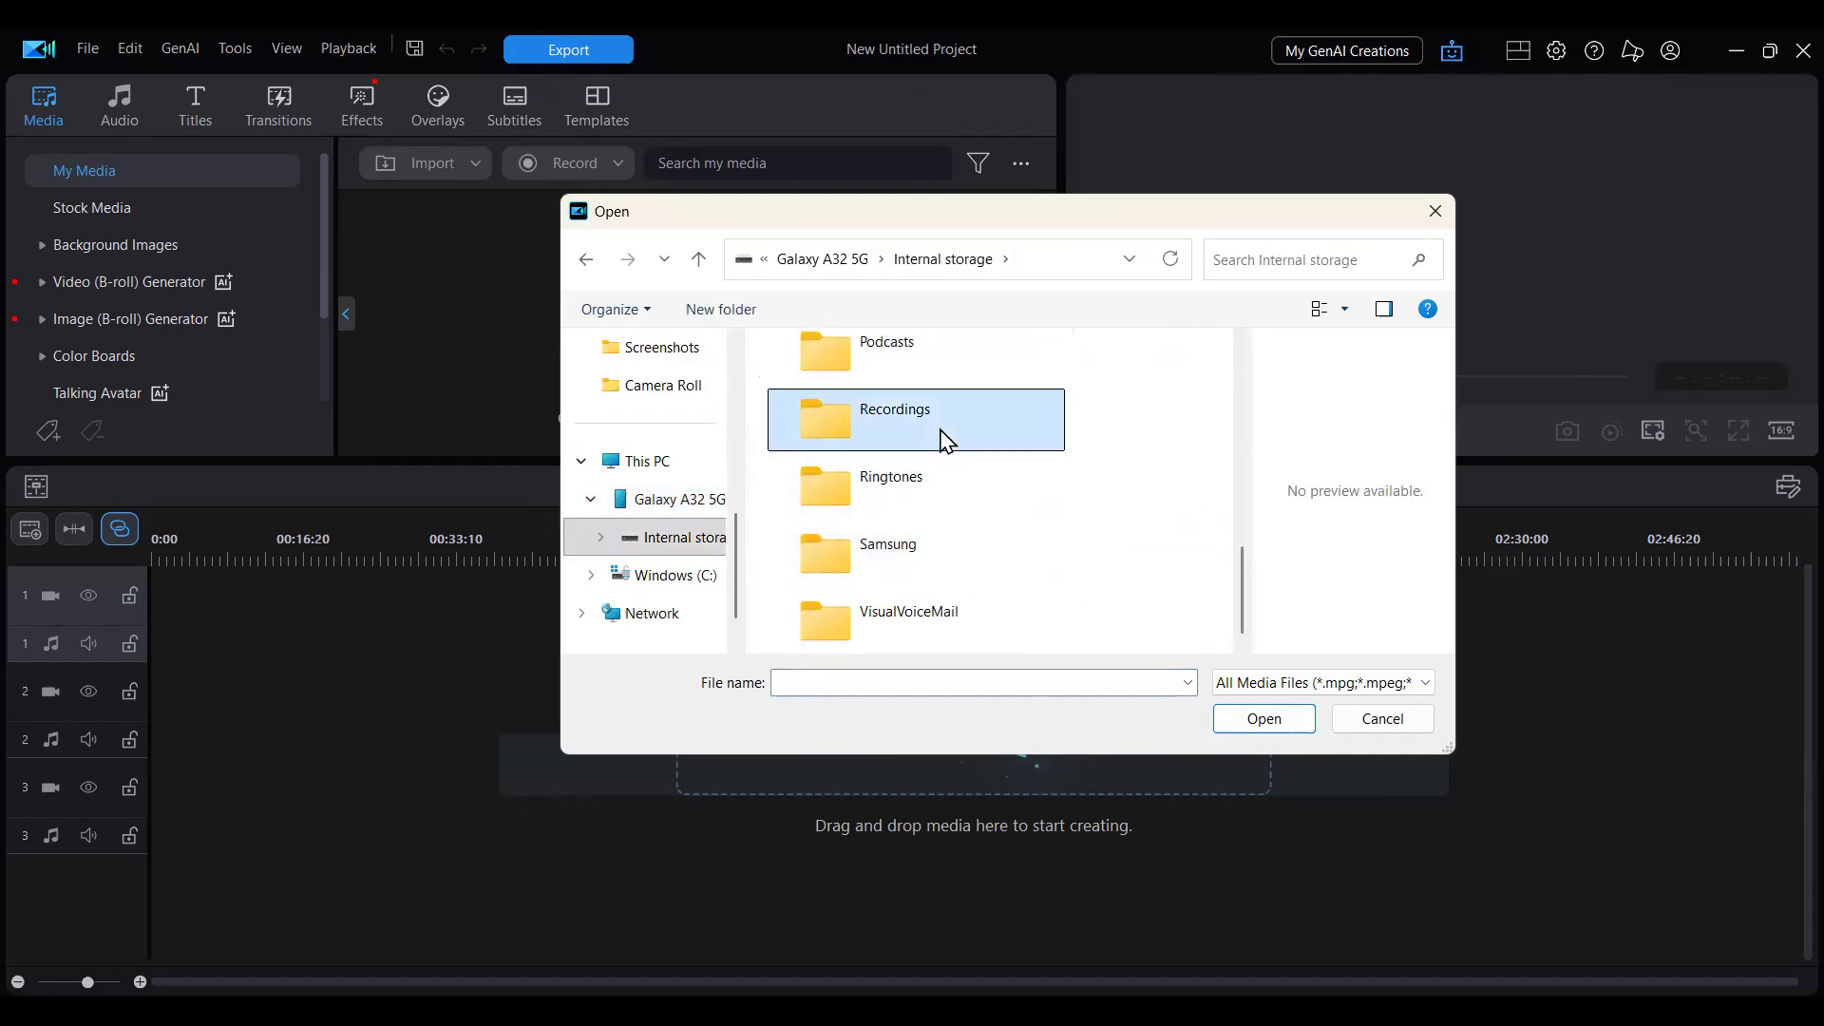
double_click(930, 376)
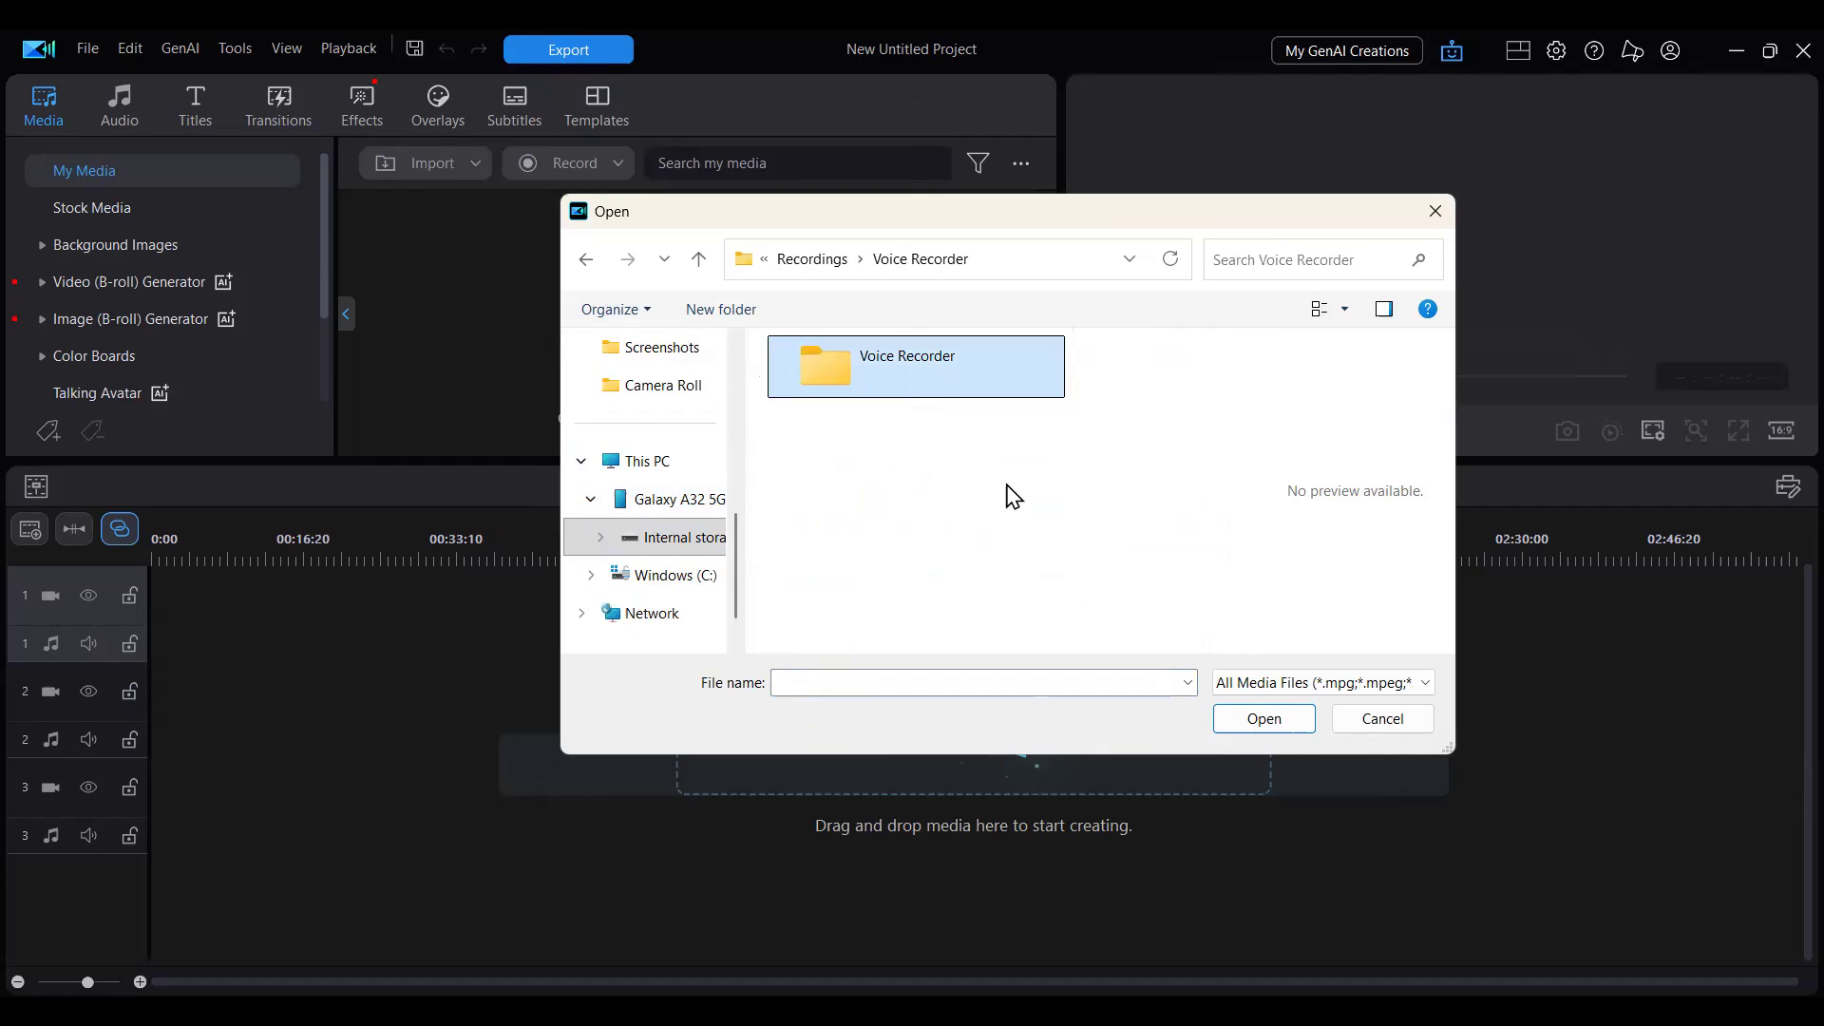
Find the recording "Vastness of Google Spotify intro" in the Voice Recorder folder and import it into the media library
scroll(1010, 493, down, 20)
scroll(1013, 495, down, 3)
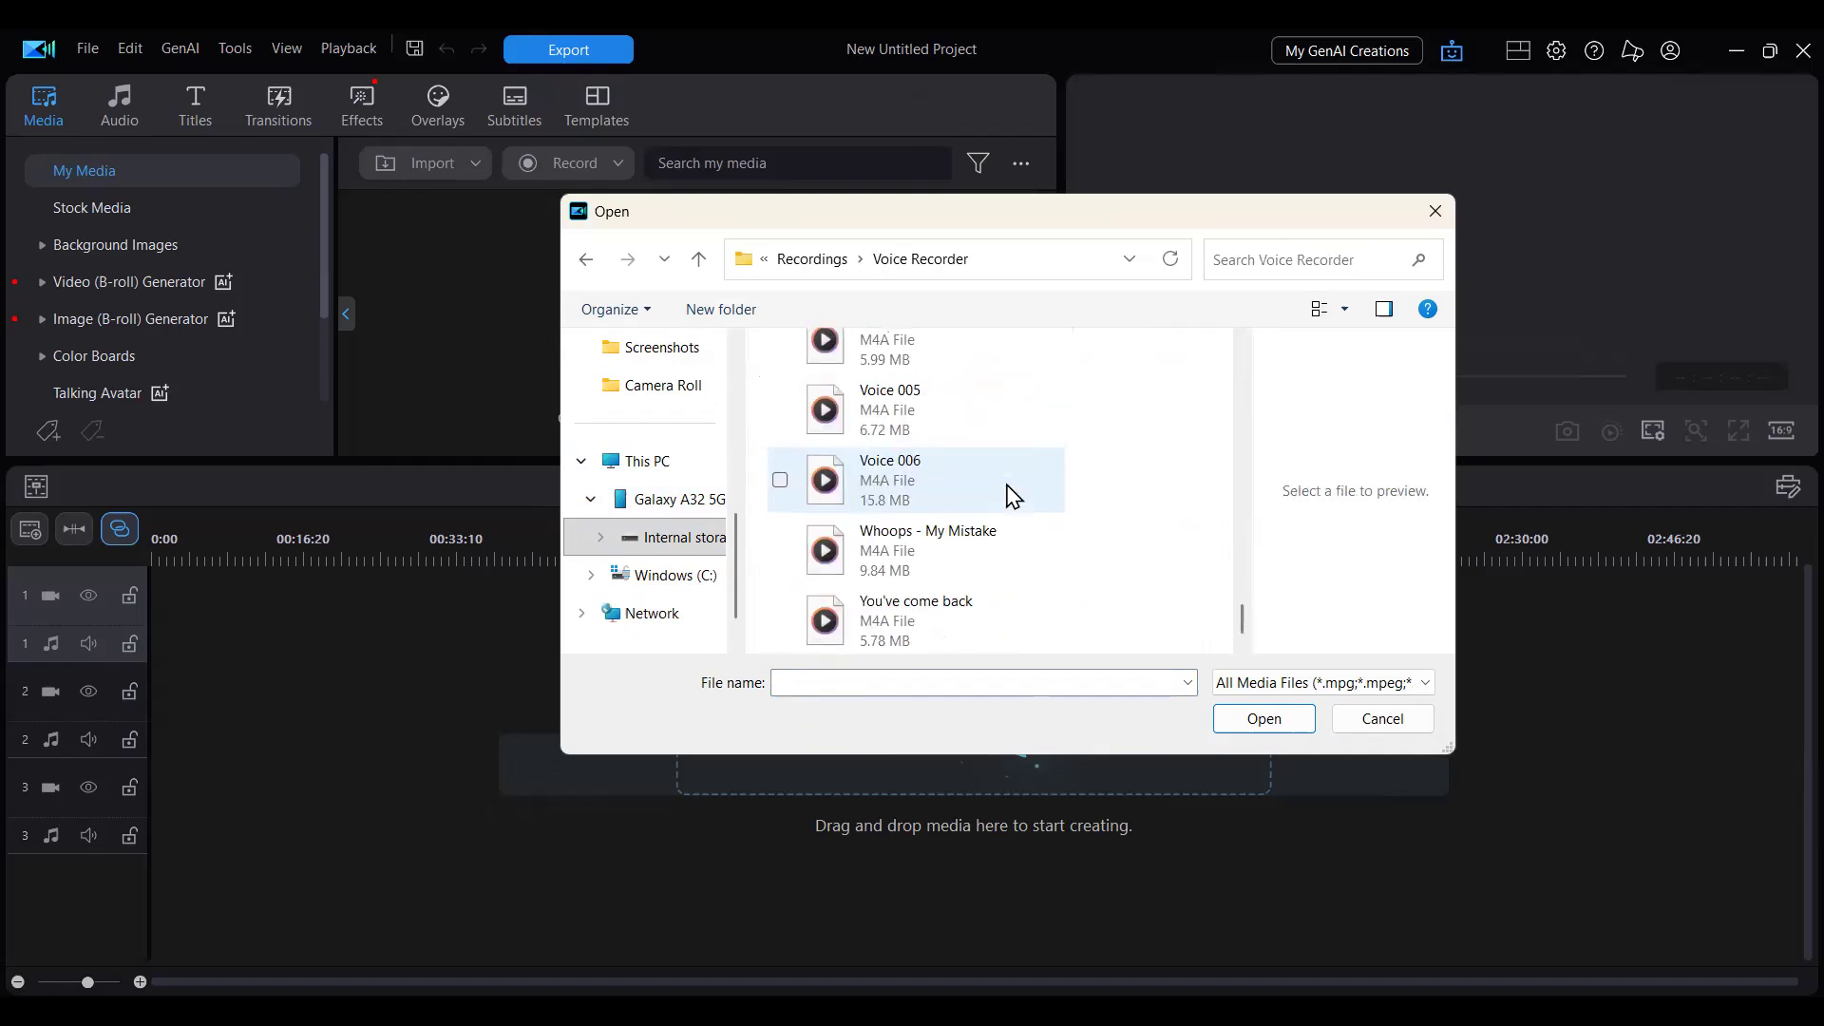
scroll(1009, 489, up, 3)
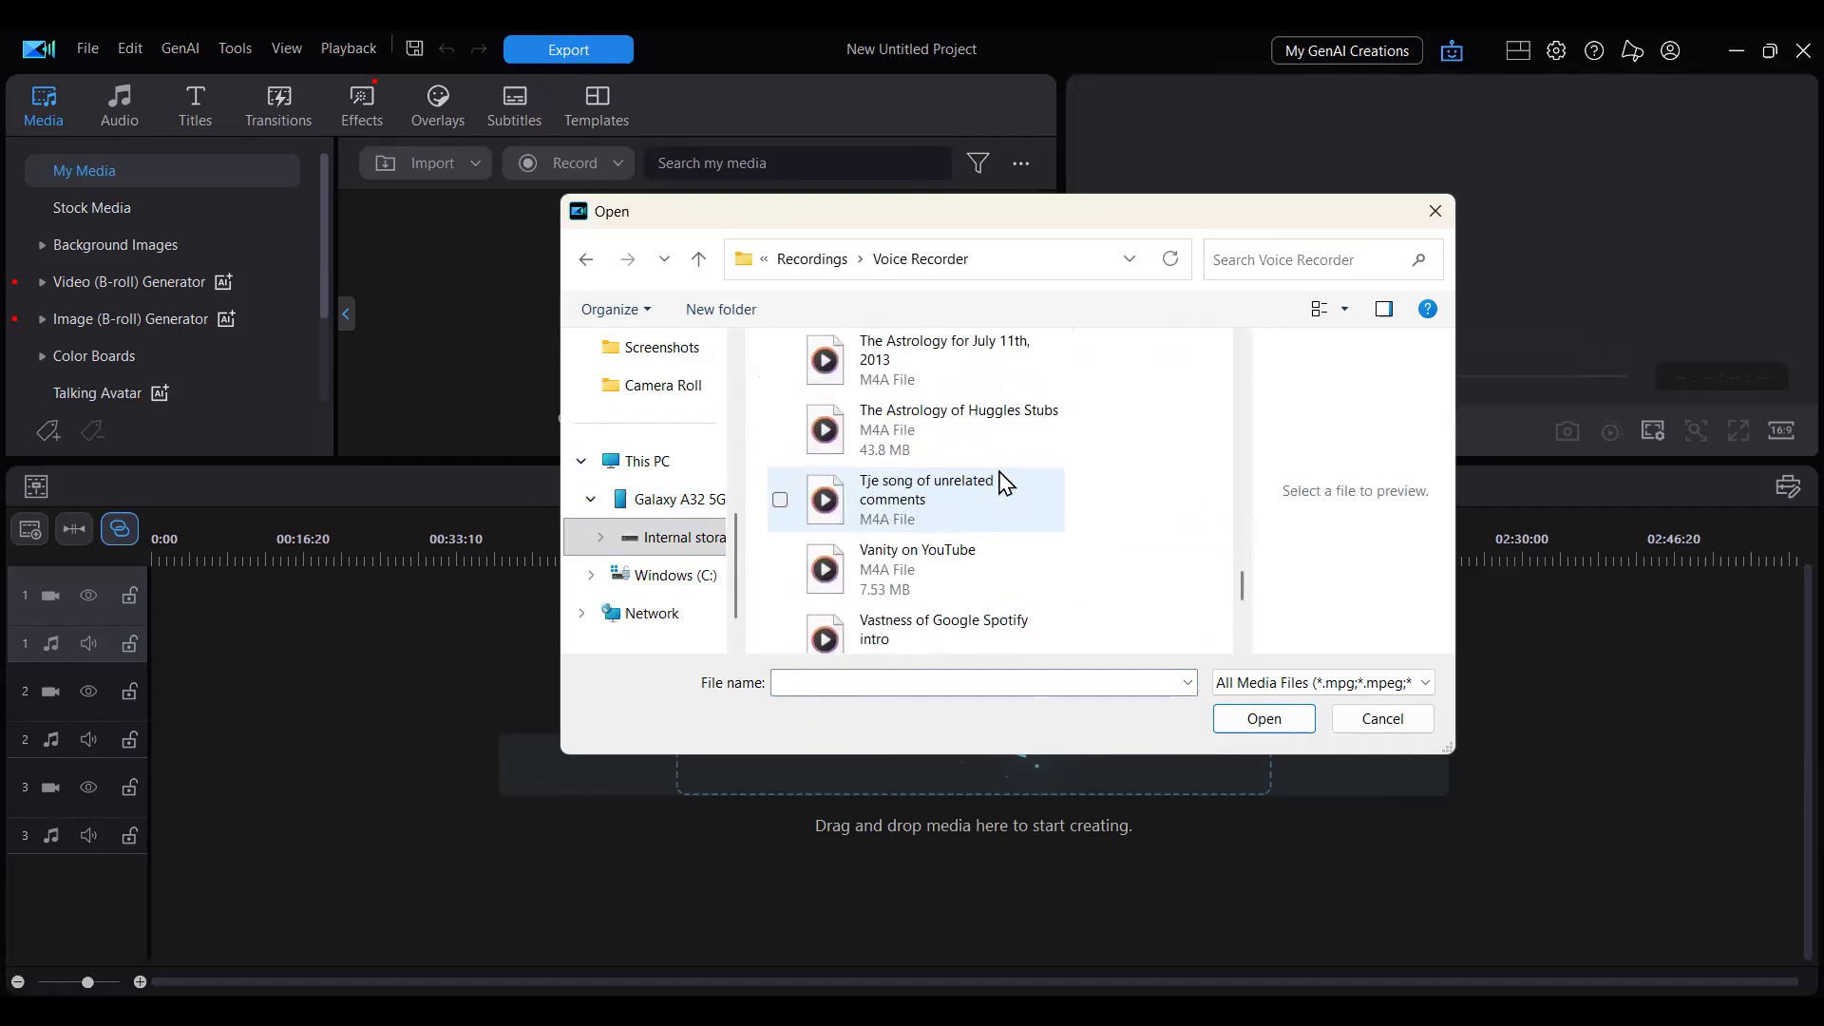
scroll(1004, 472, up, 3)
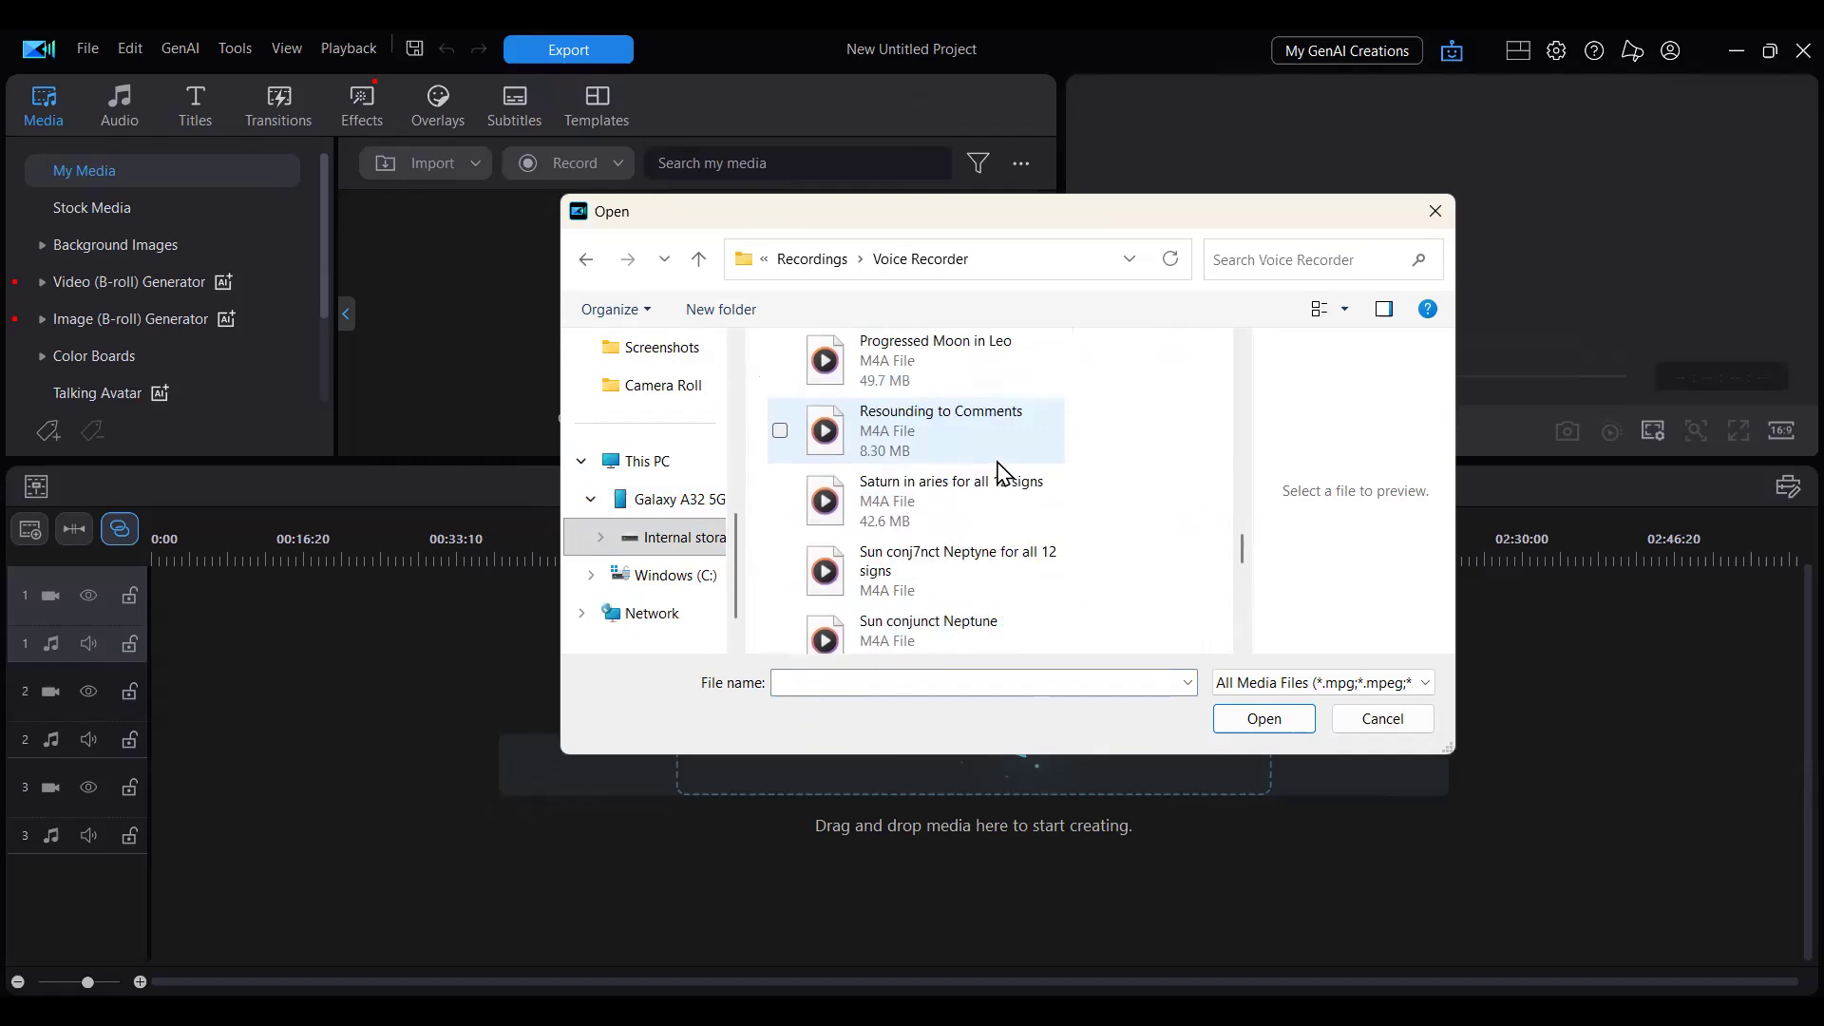
scroll(1002, 472, up, 3)
scroll(1005, 472, up, 15)
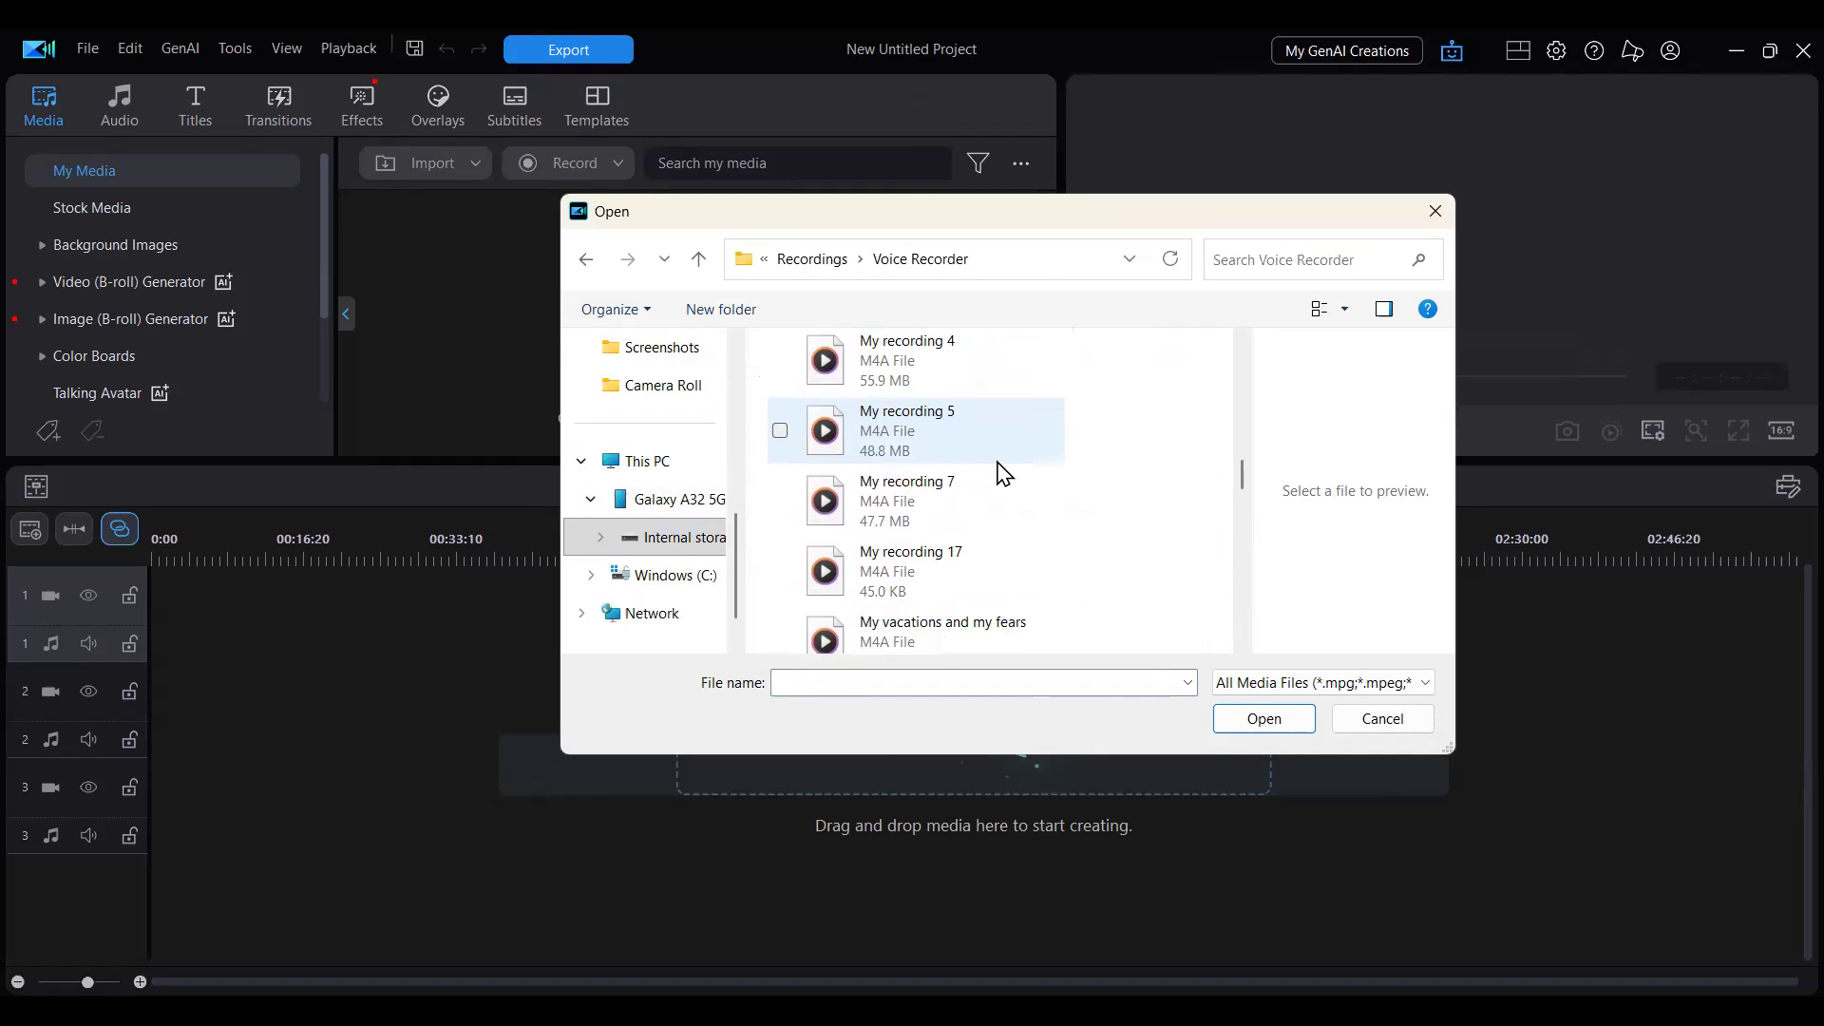
scroll(1004, 473, up, 5)
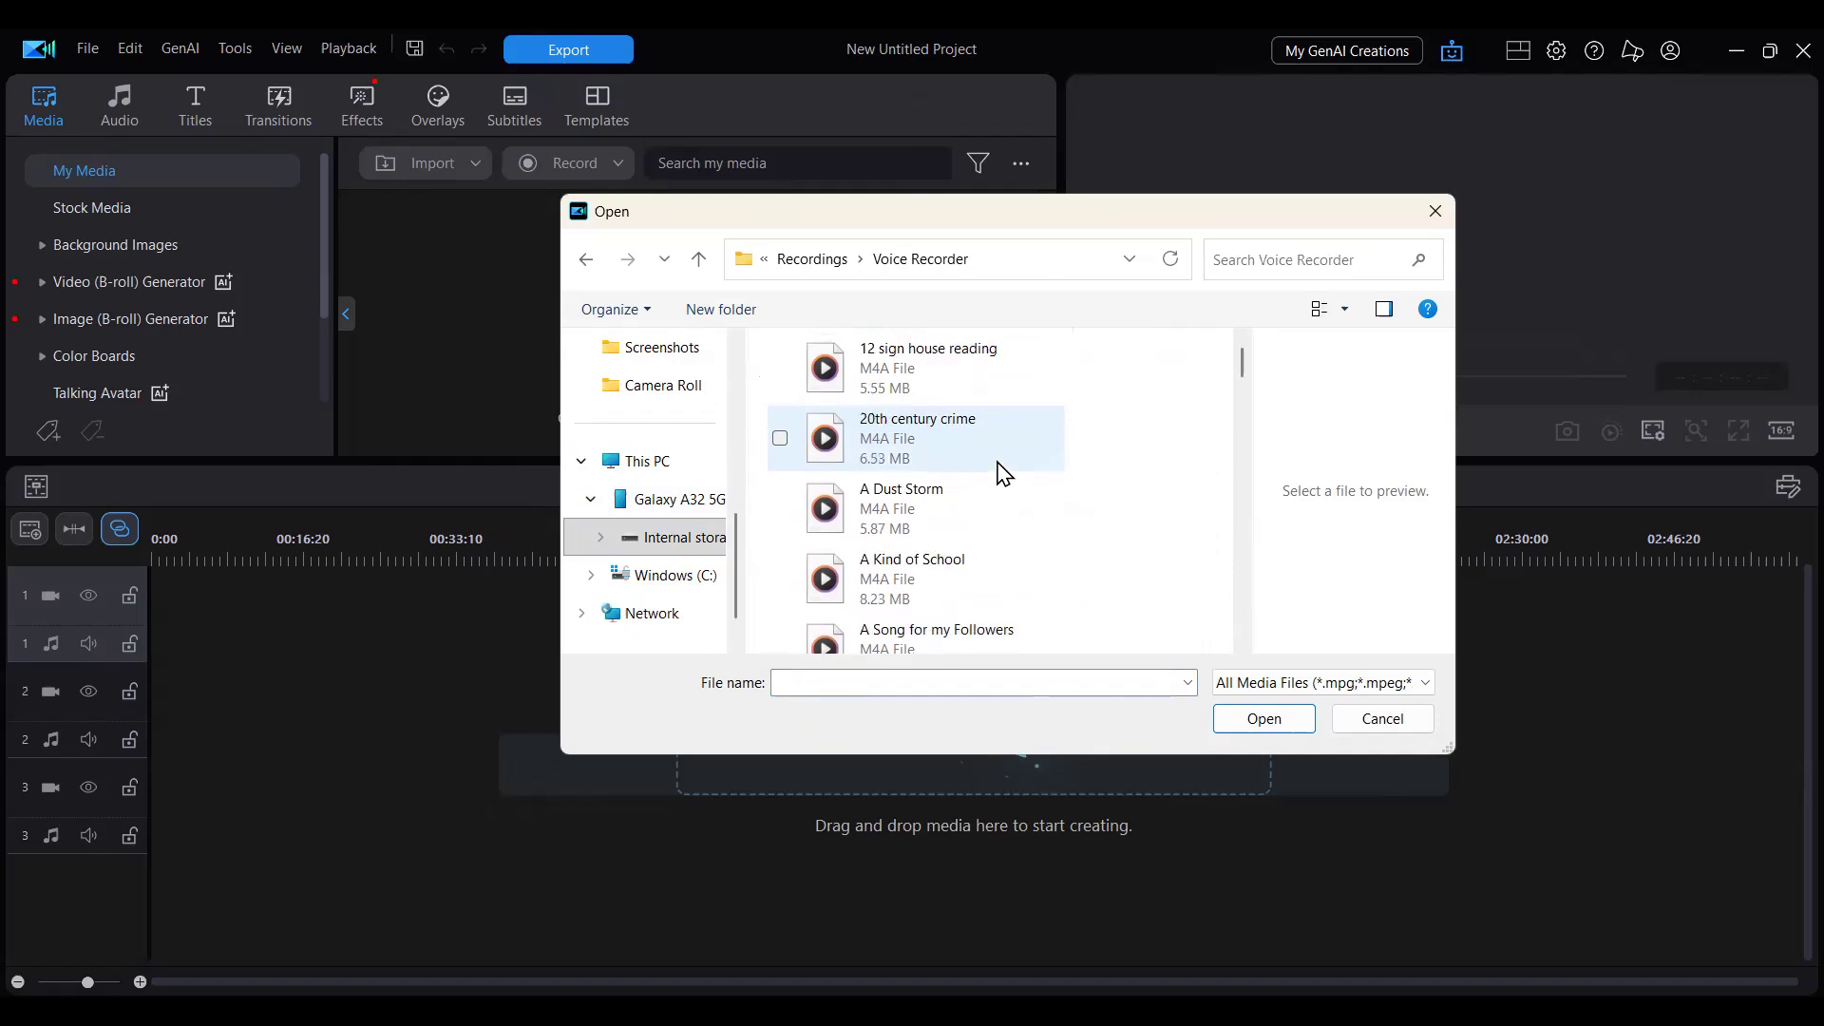
scroll(1003, 472, down, 20)
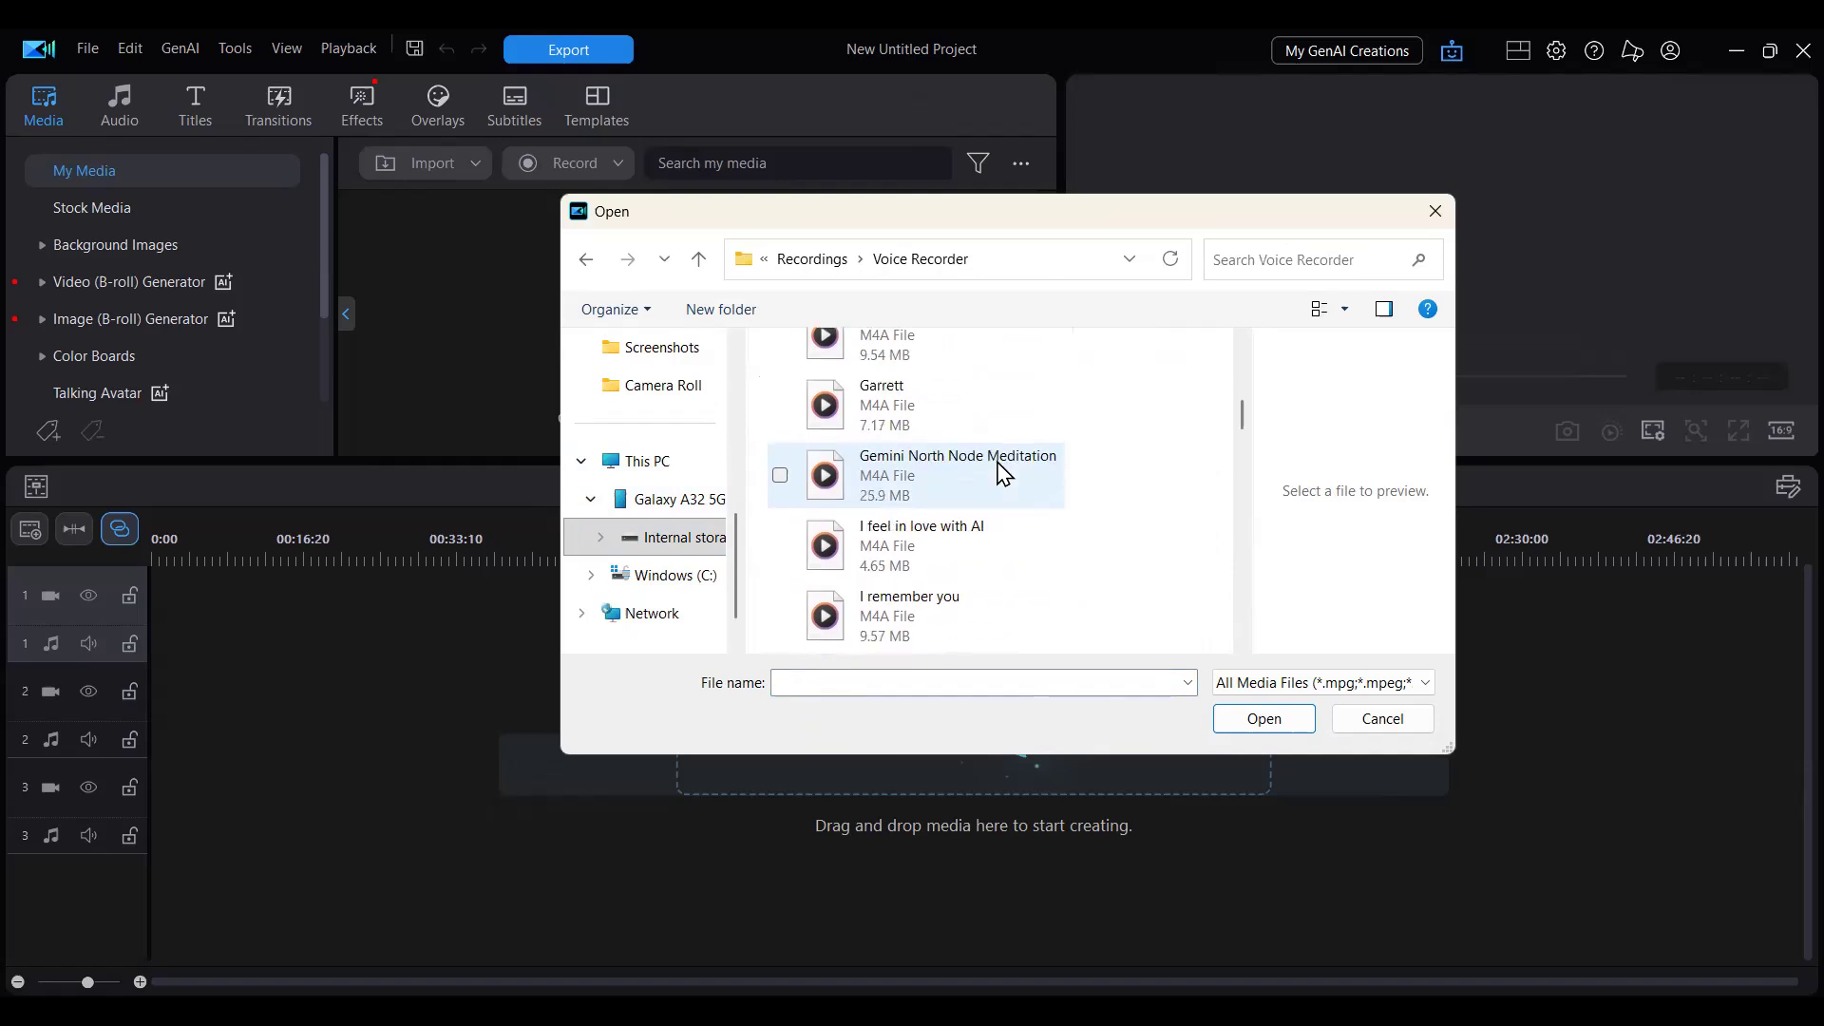
scroll(1004, 472, down, 5)
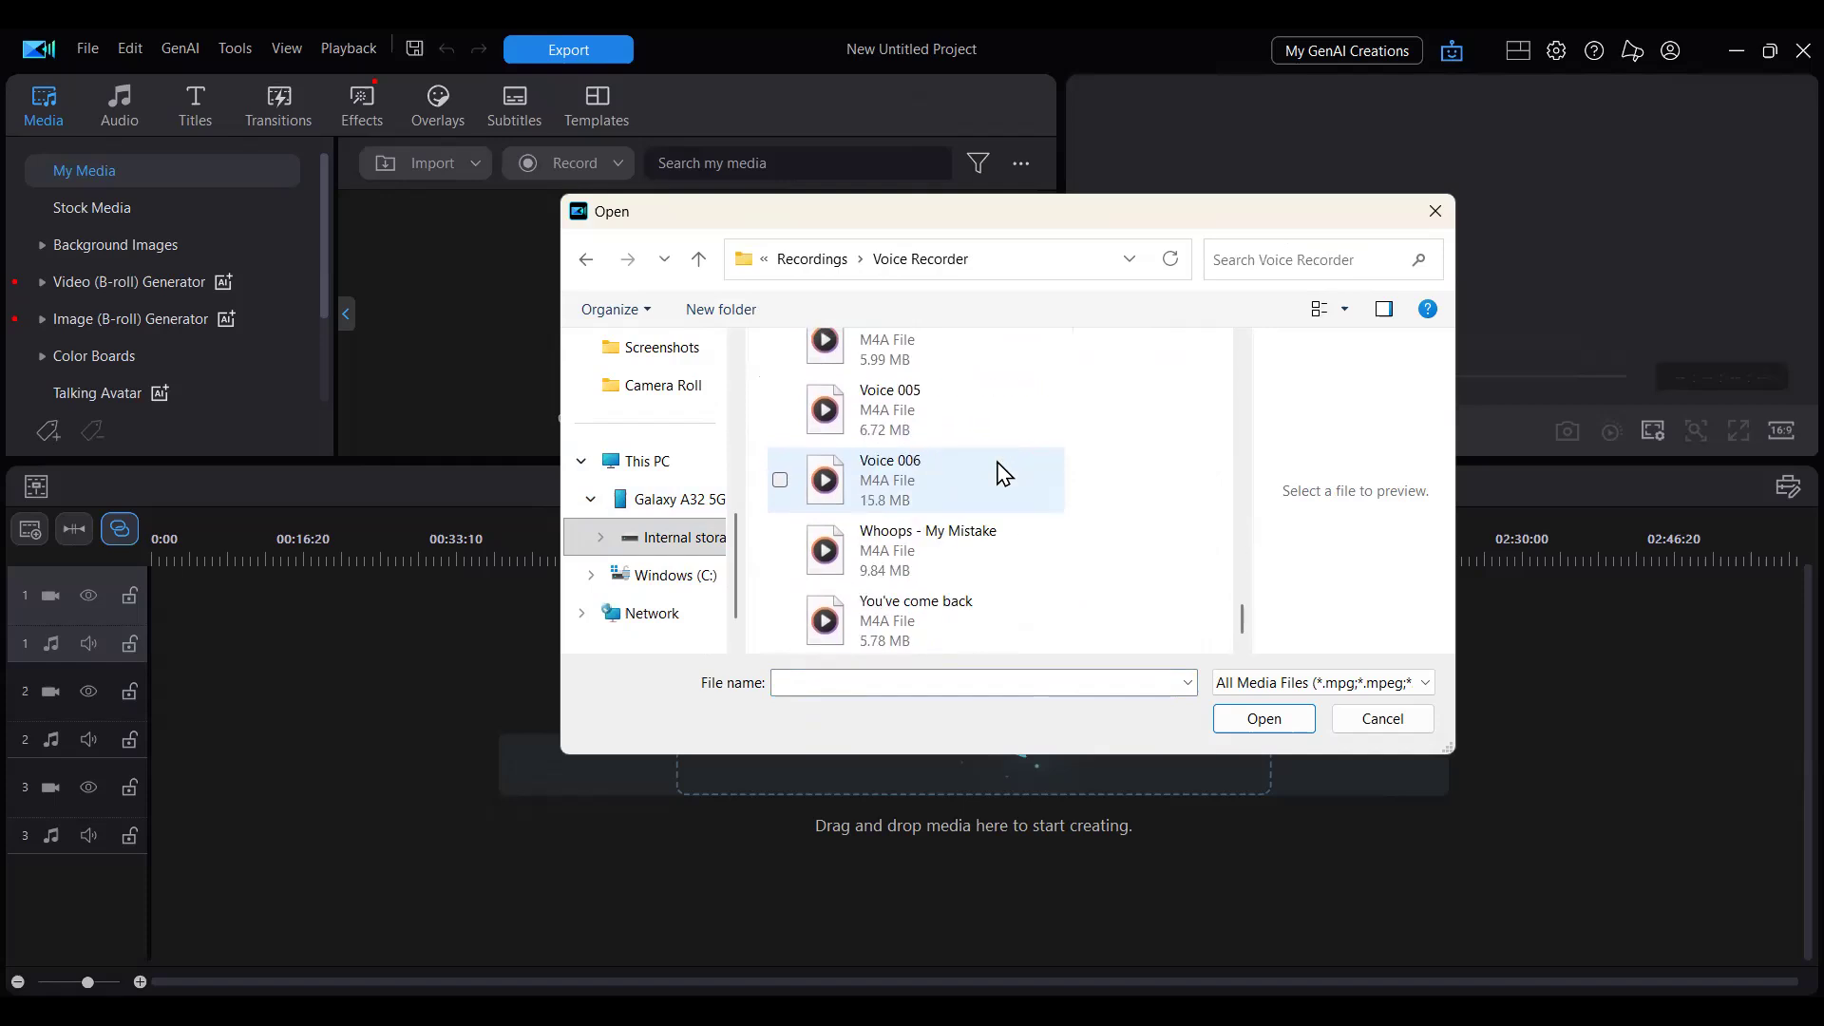
scroll(1004, 472, up, 2)
scroll(1004, 473, down, 2)
scroll(1004, 473, up, 7)
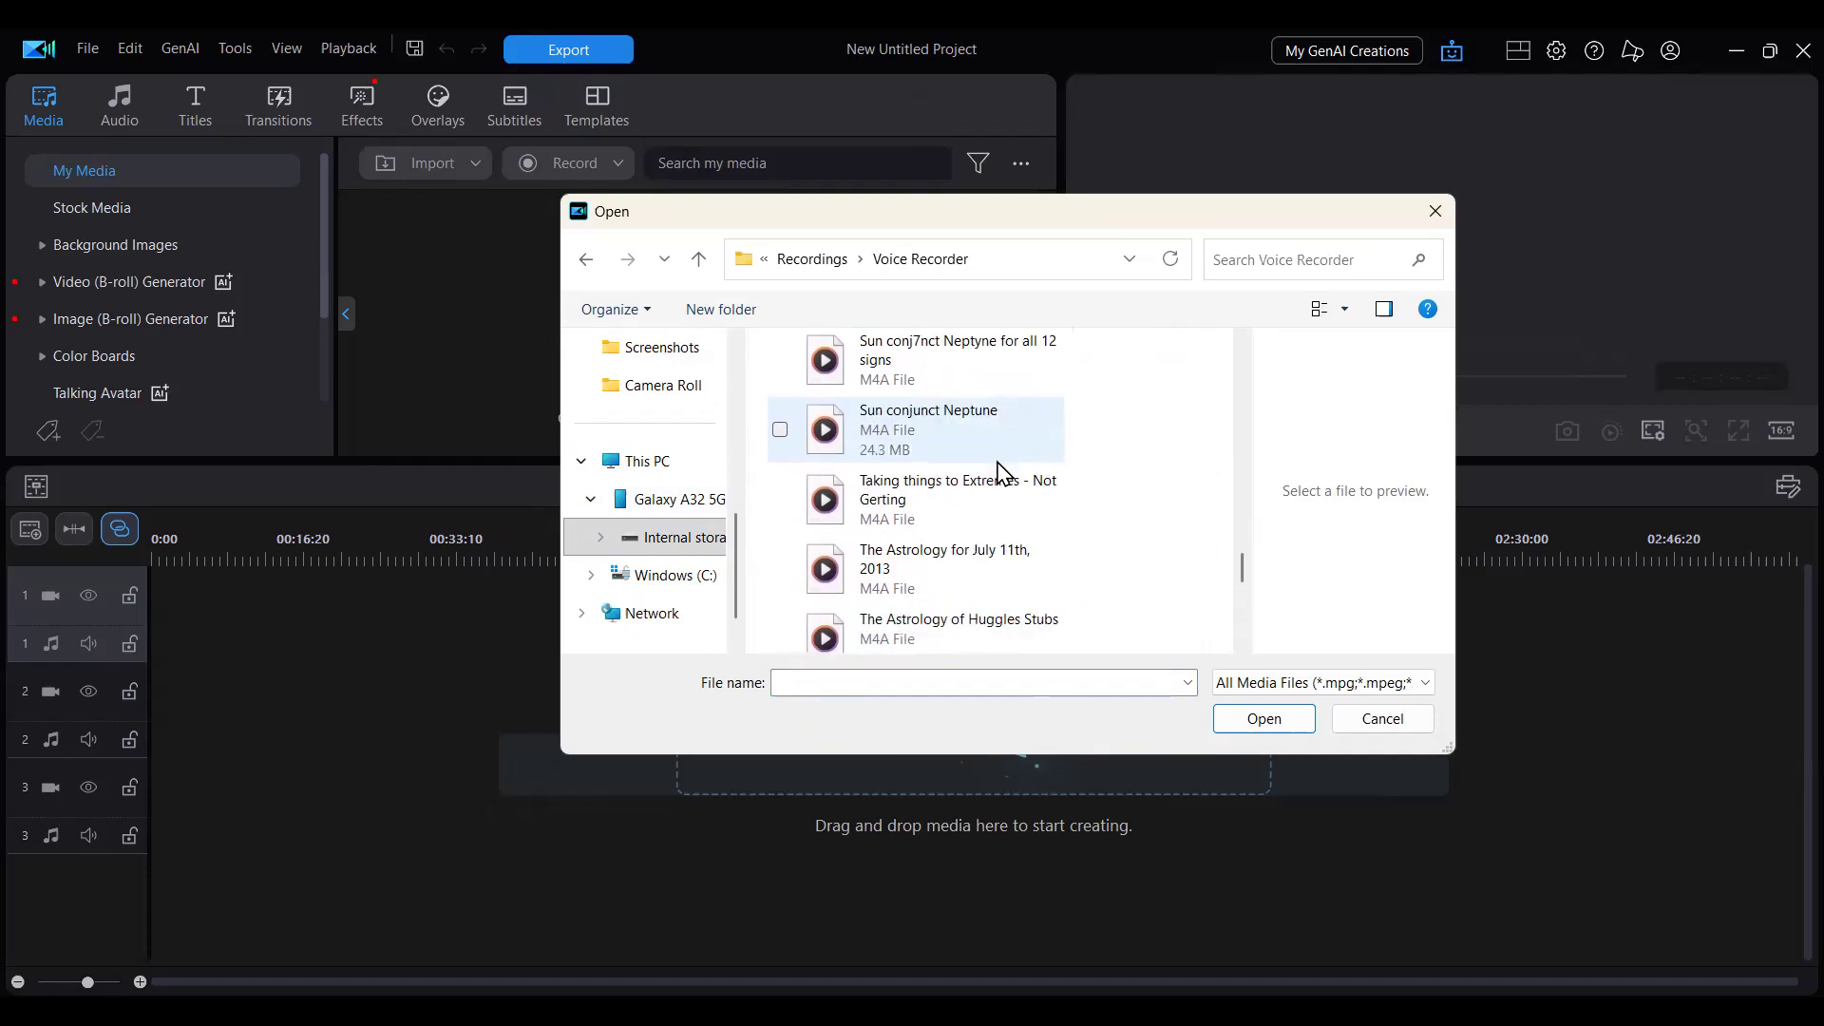
scroll(1004, 475, down, 2)
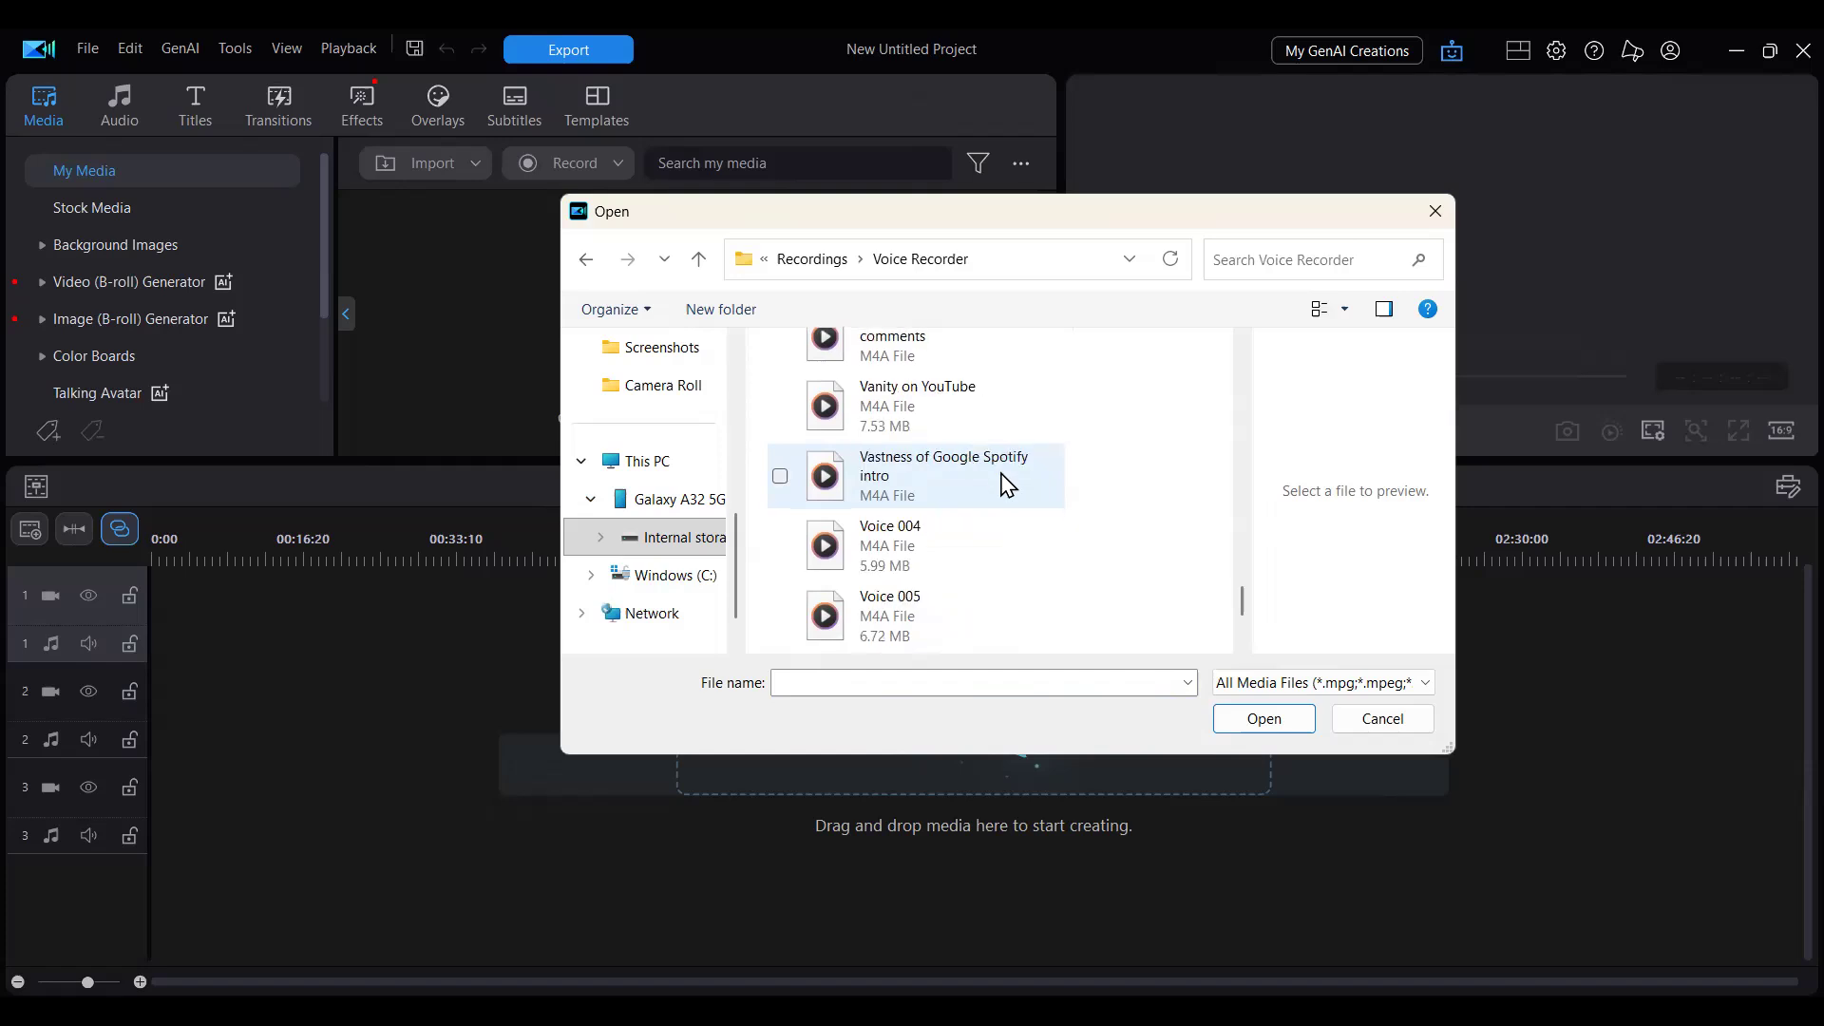
scroll(1005, 475, down, 3)
click(1005, 485)
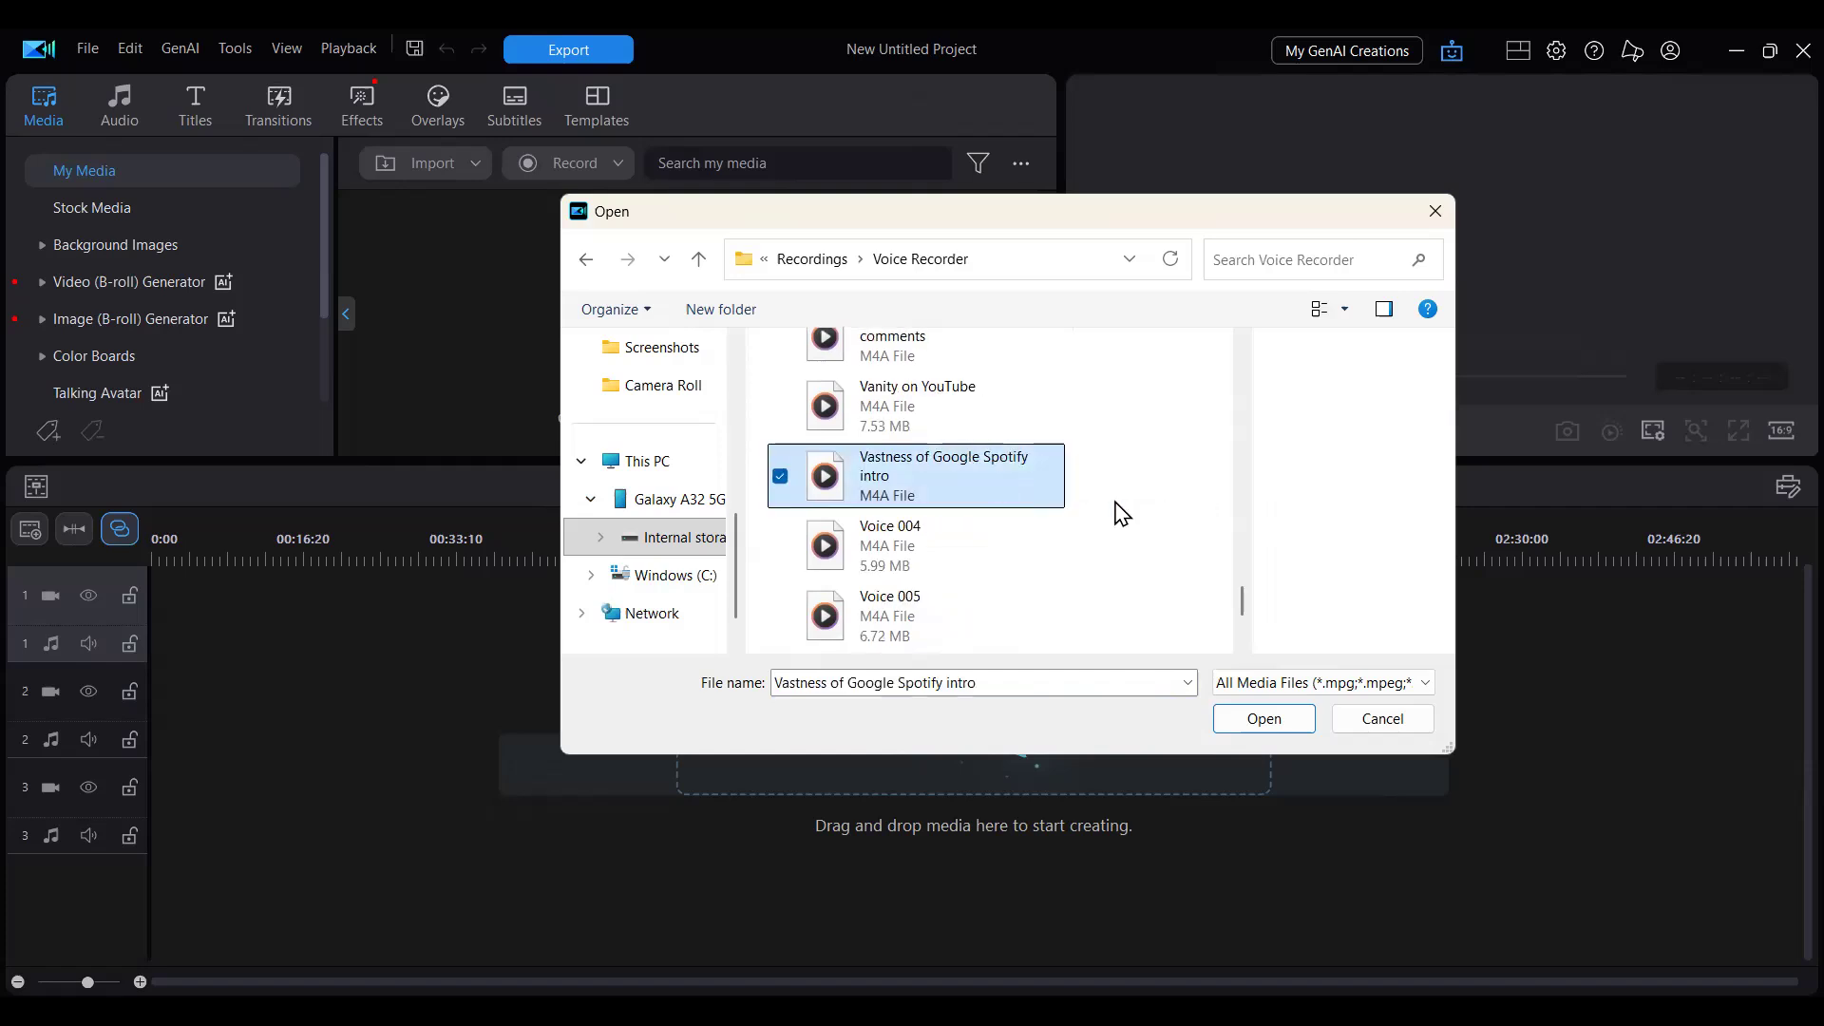
click(1263, 730)
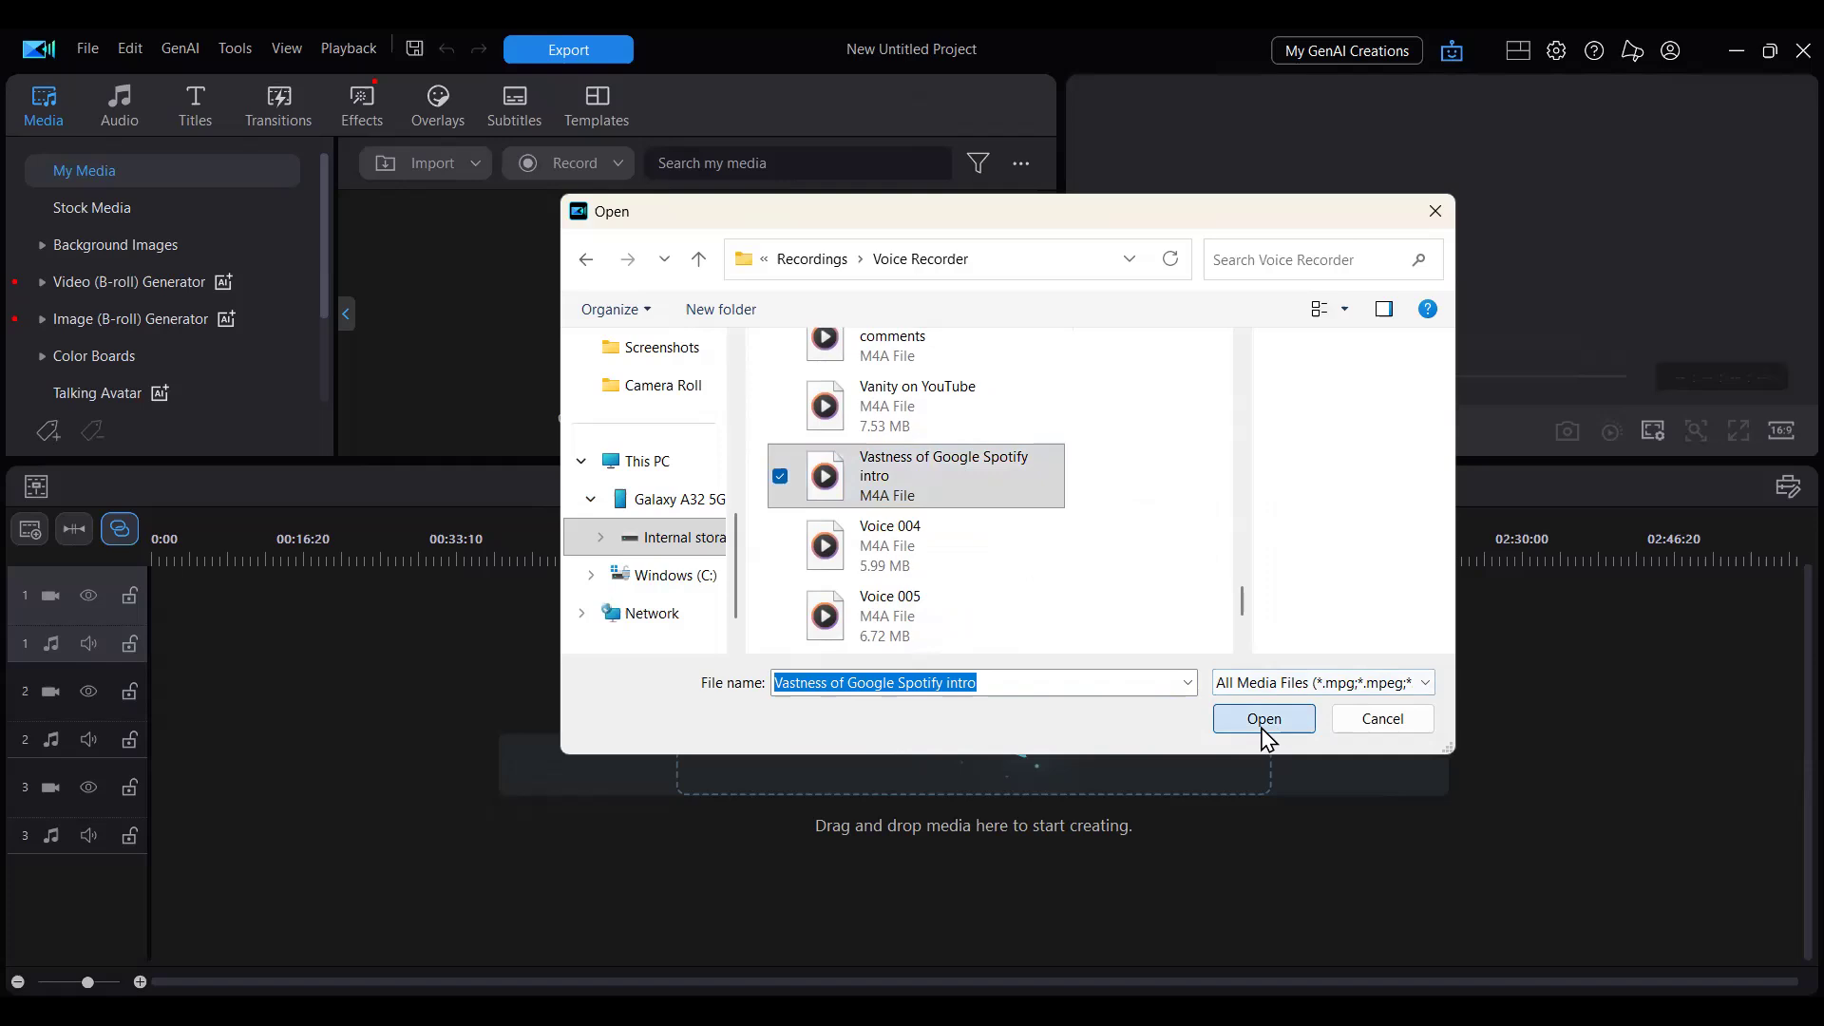
click(1264, 729)
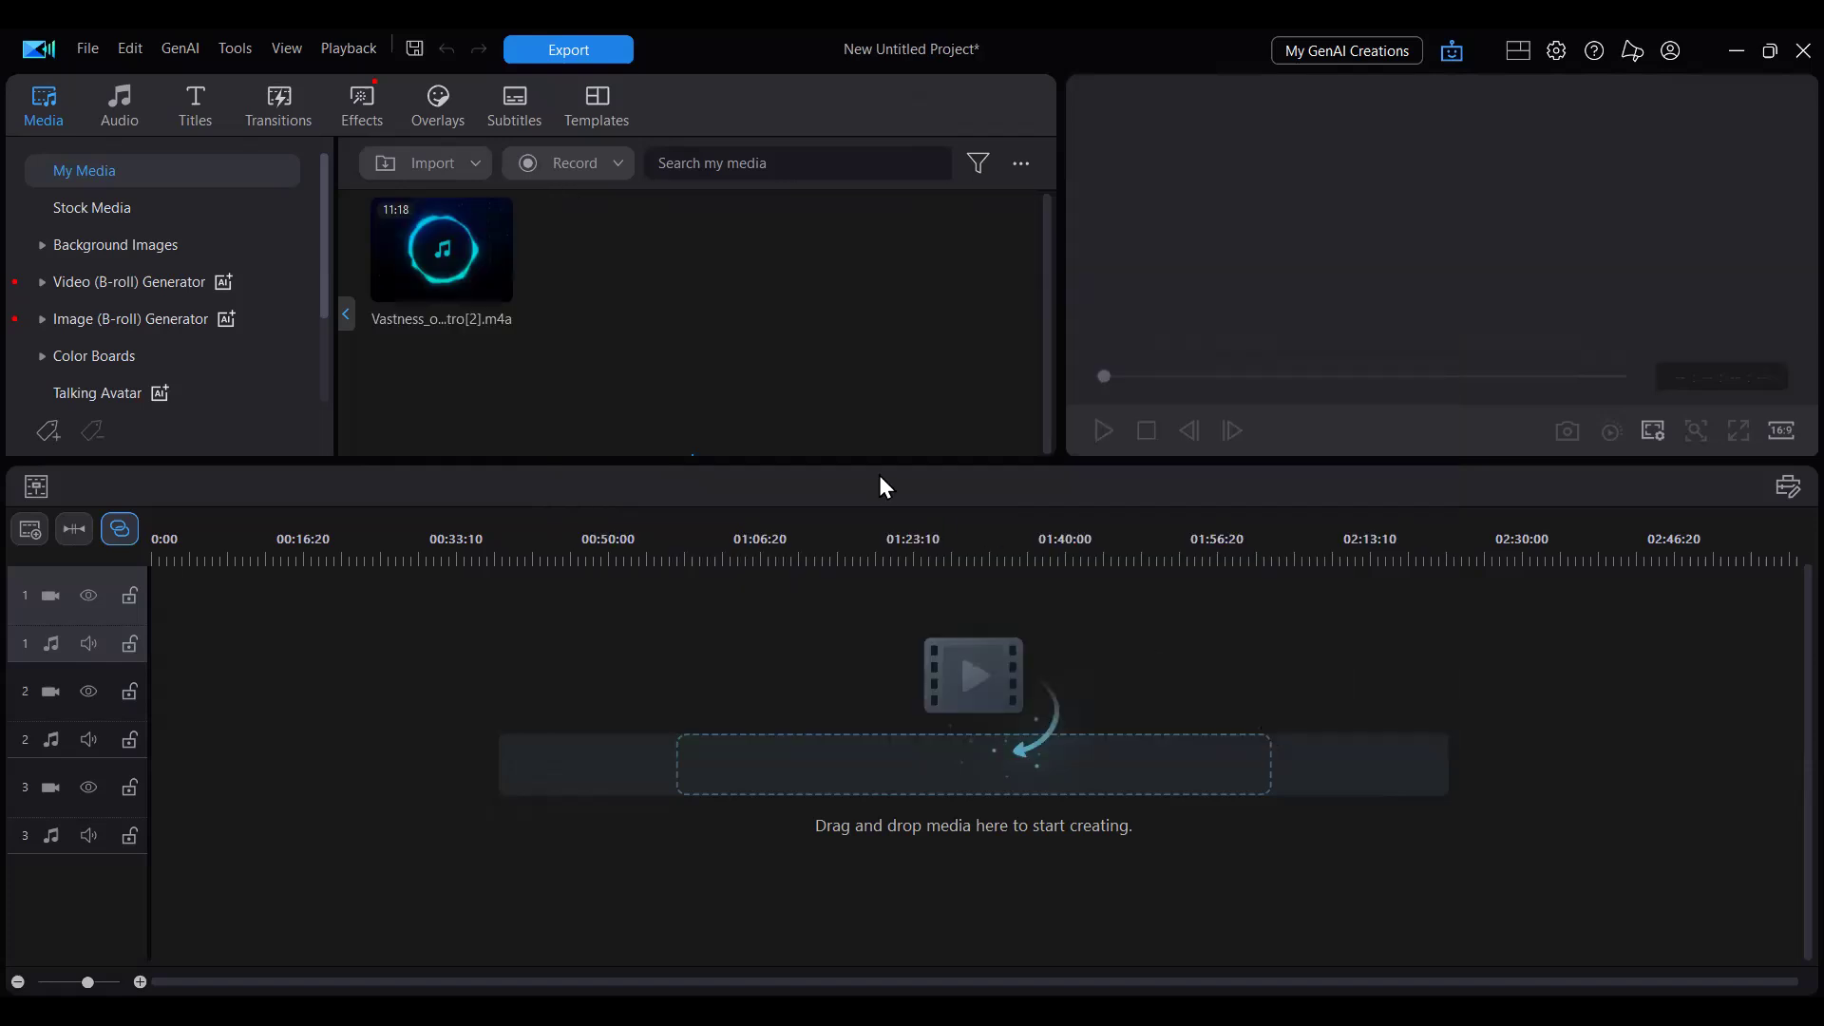
Search the Downloads folder for "google" and import the image "the vasntess of google" into the media library
click(84, 47)
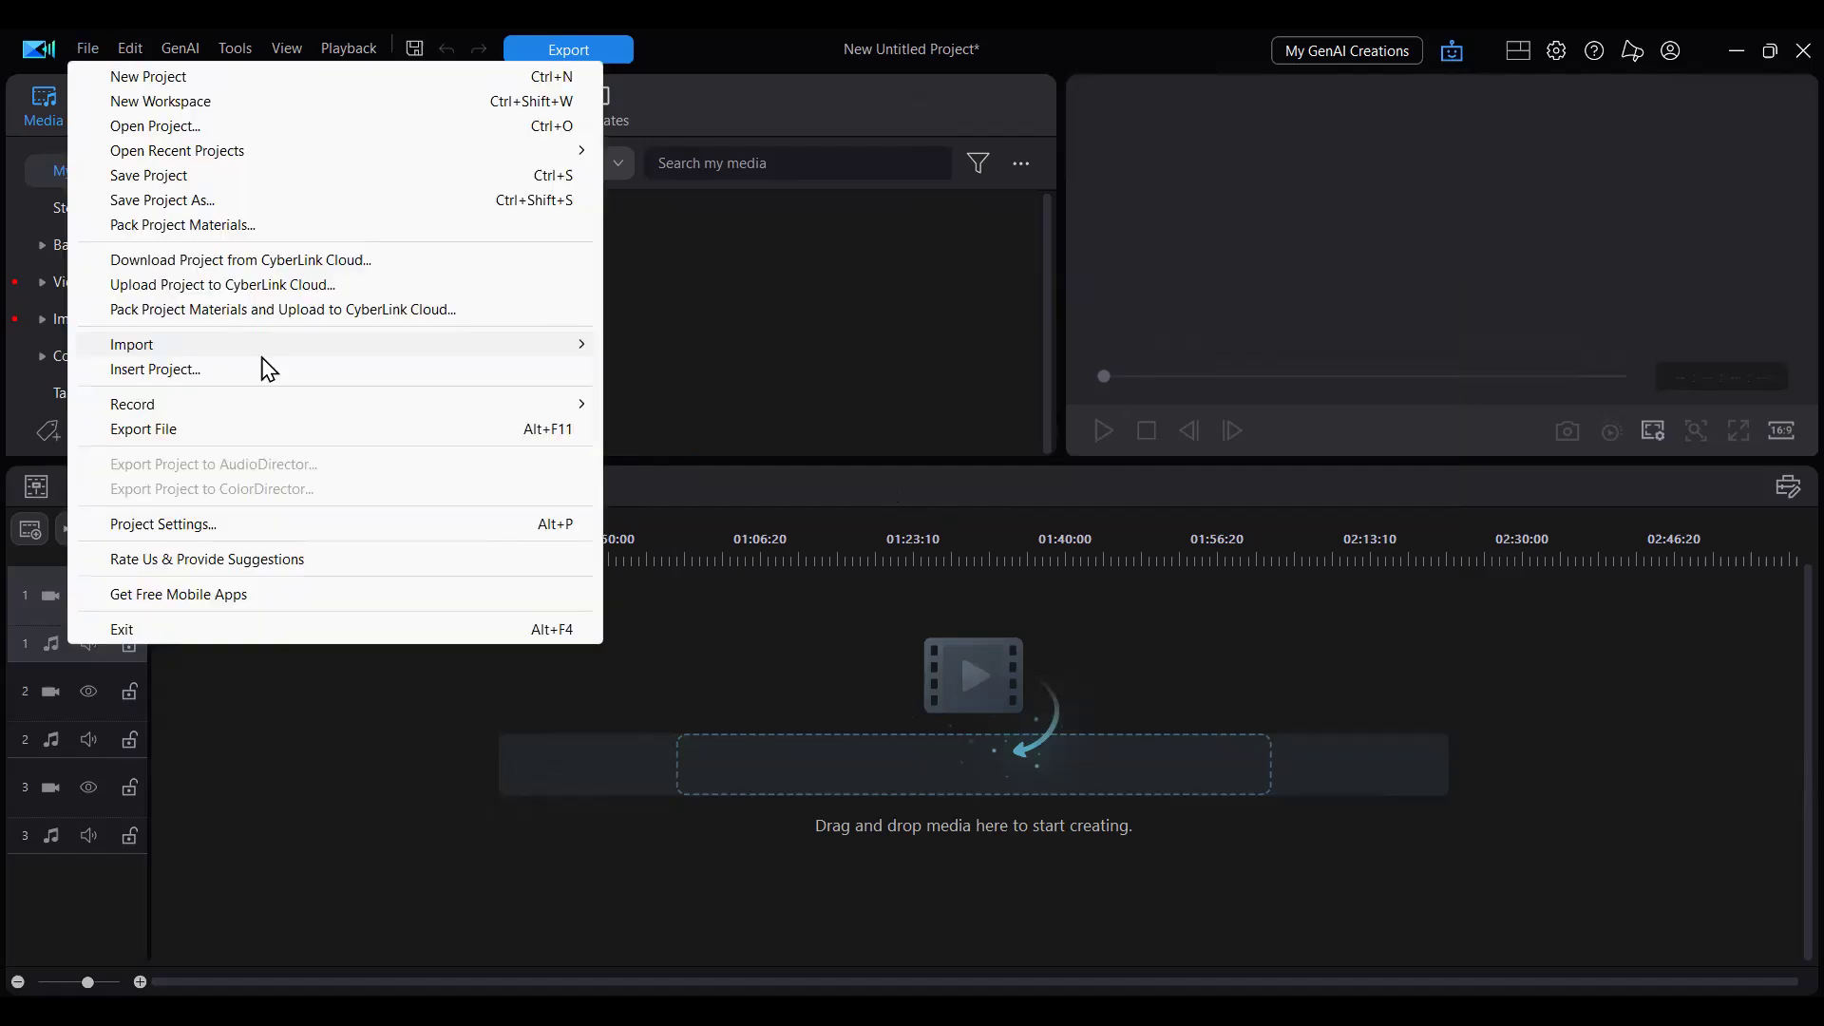
mouse_move(269, 348)
mouse_move(549, 359)
click(685, 355)
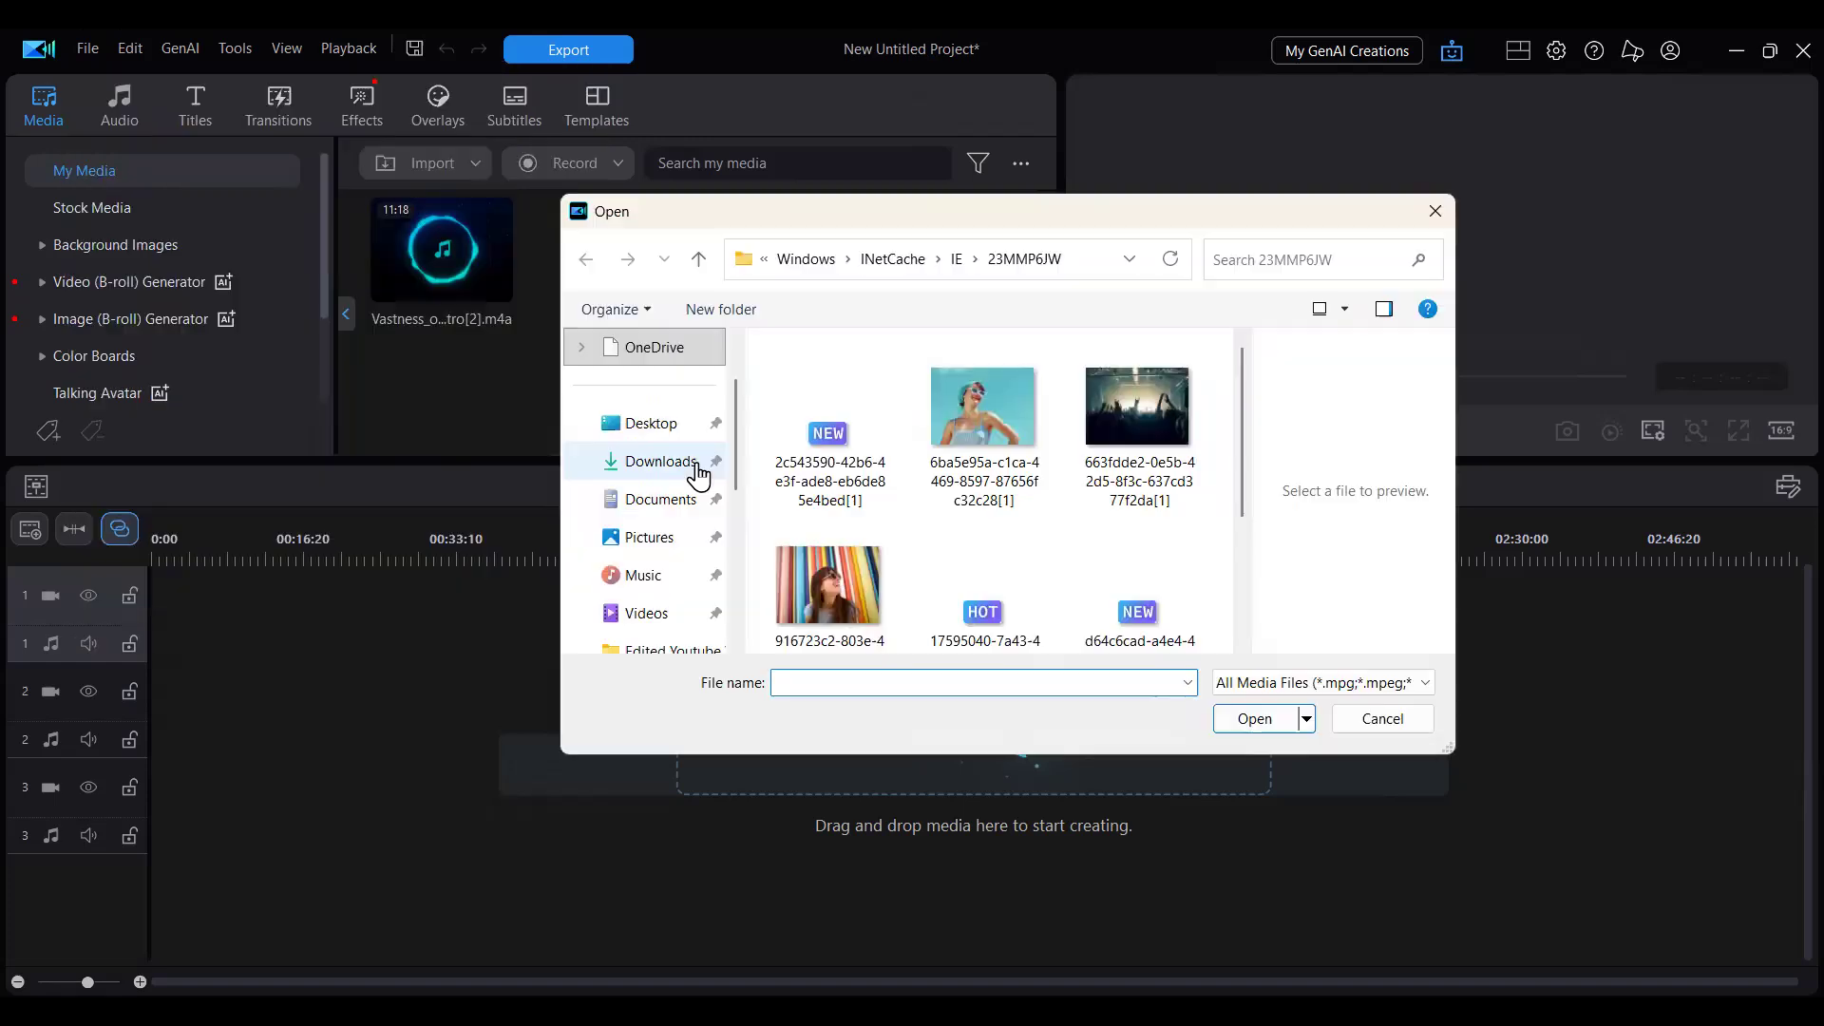
click(689, 463)
click(1300, 260)
text(google)
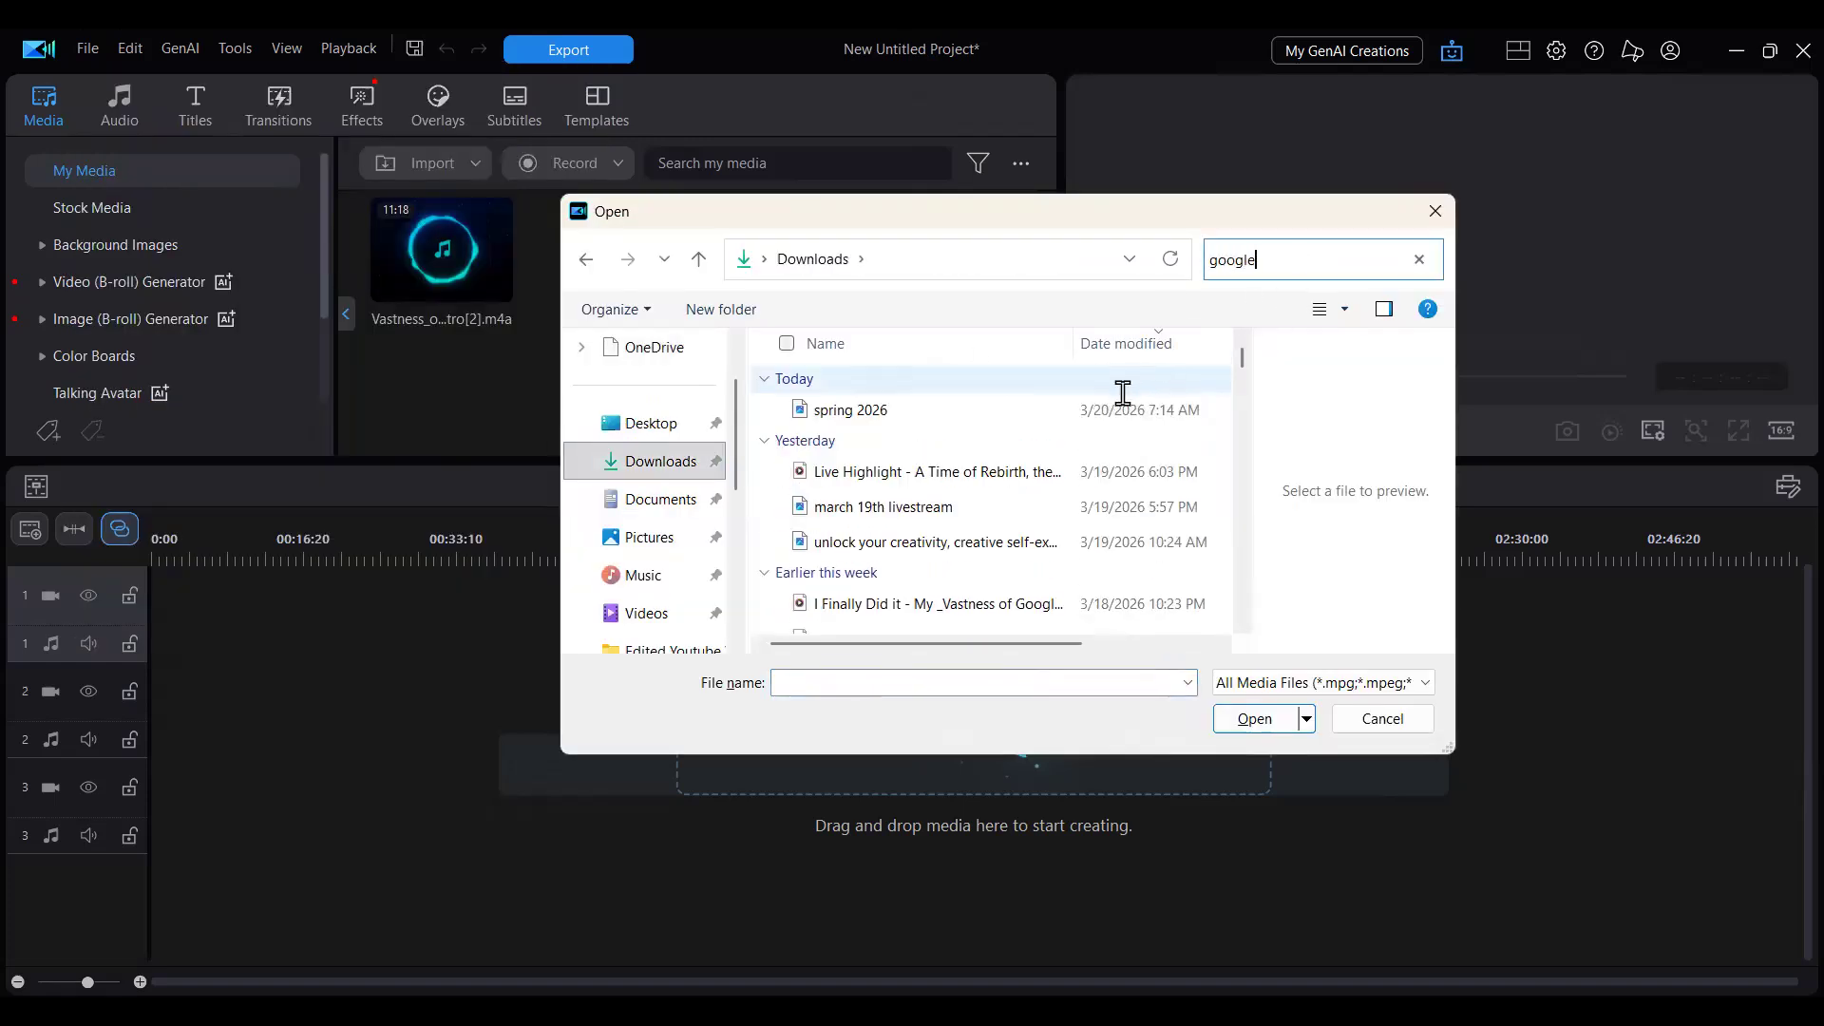
click(1021, 543)
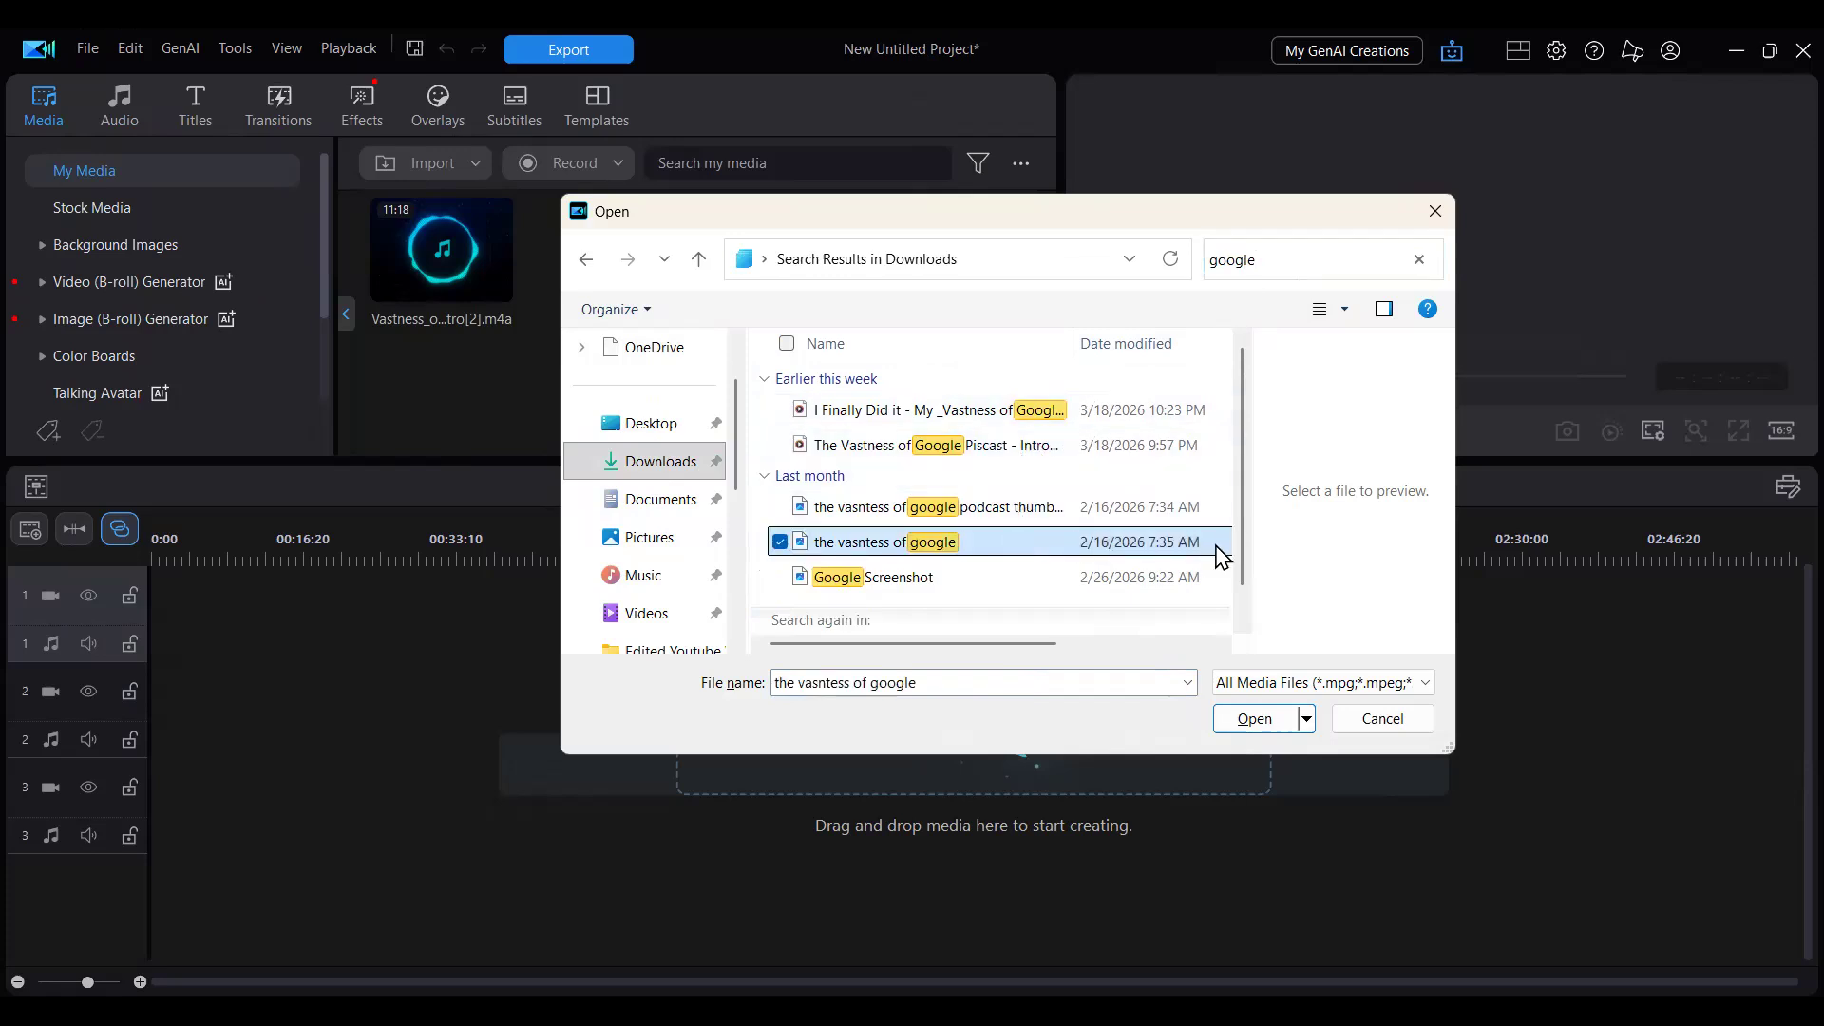
click(1255, 719)
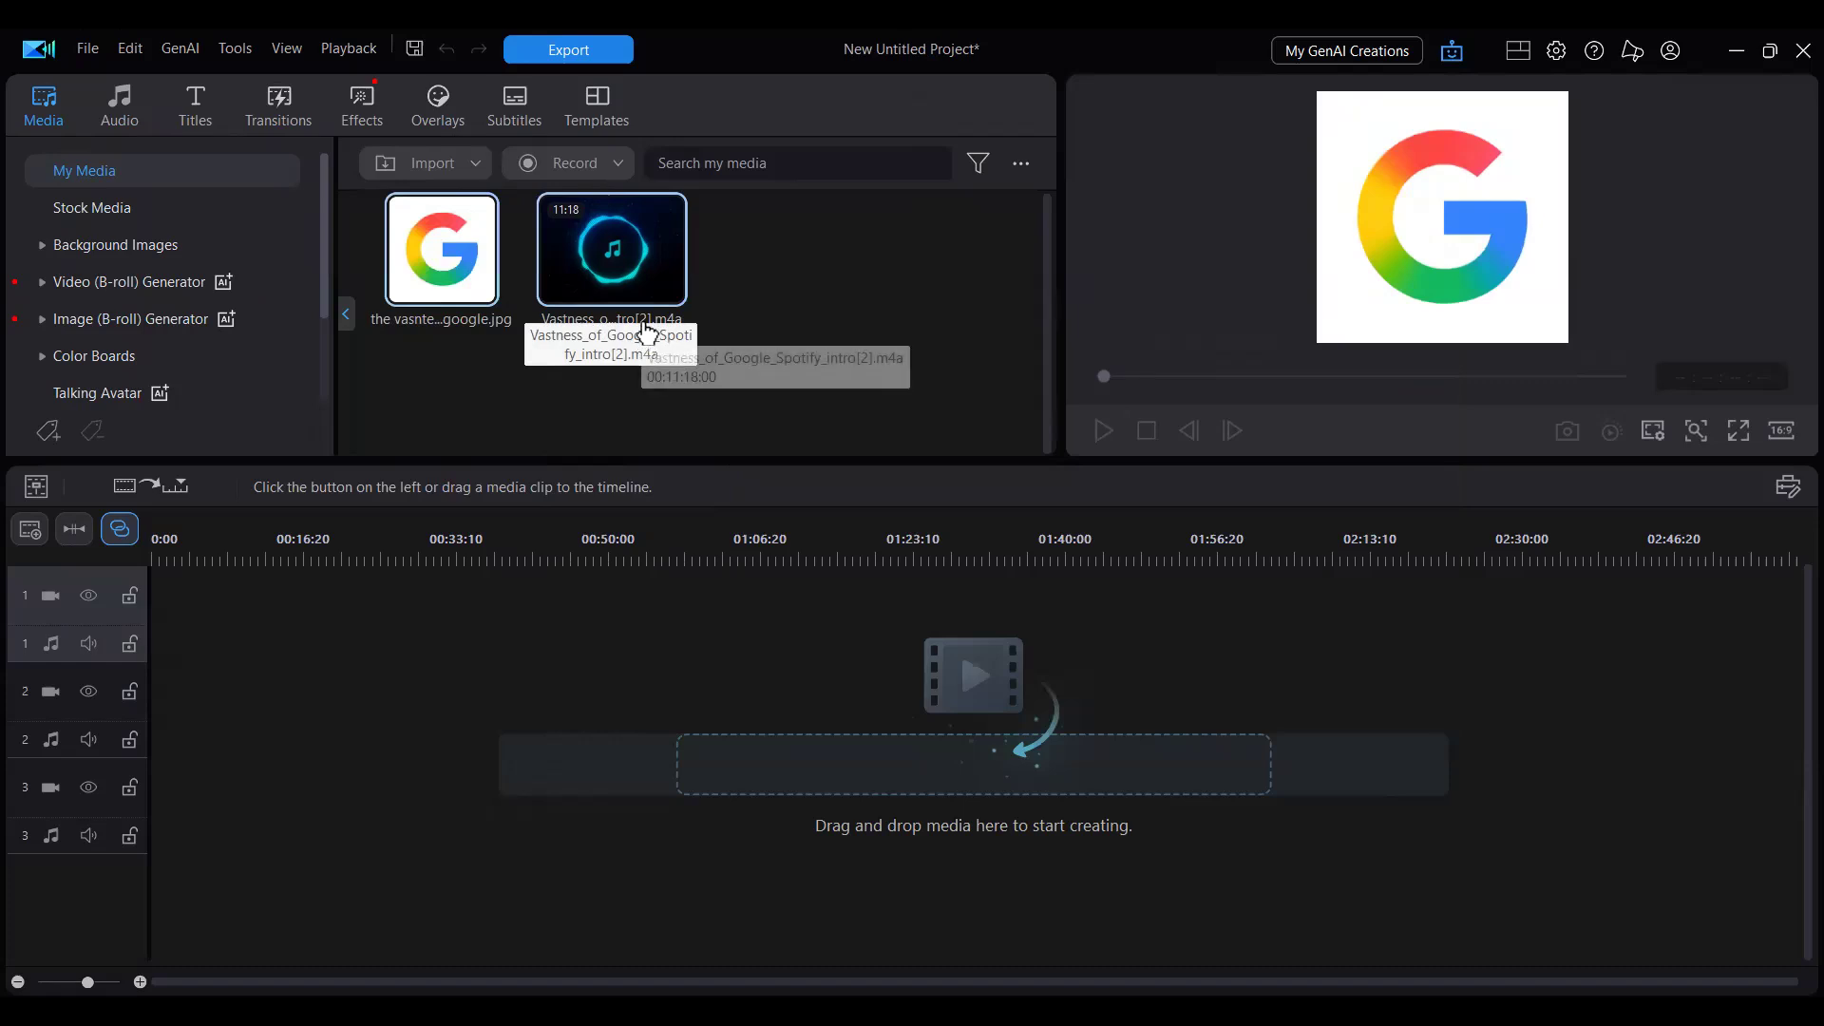
Place the Vastness recording at the start of audio track 1 and split it at 00:01:38:18
click(651, 233)
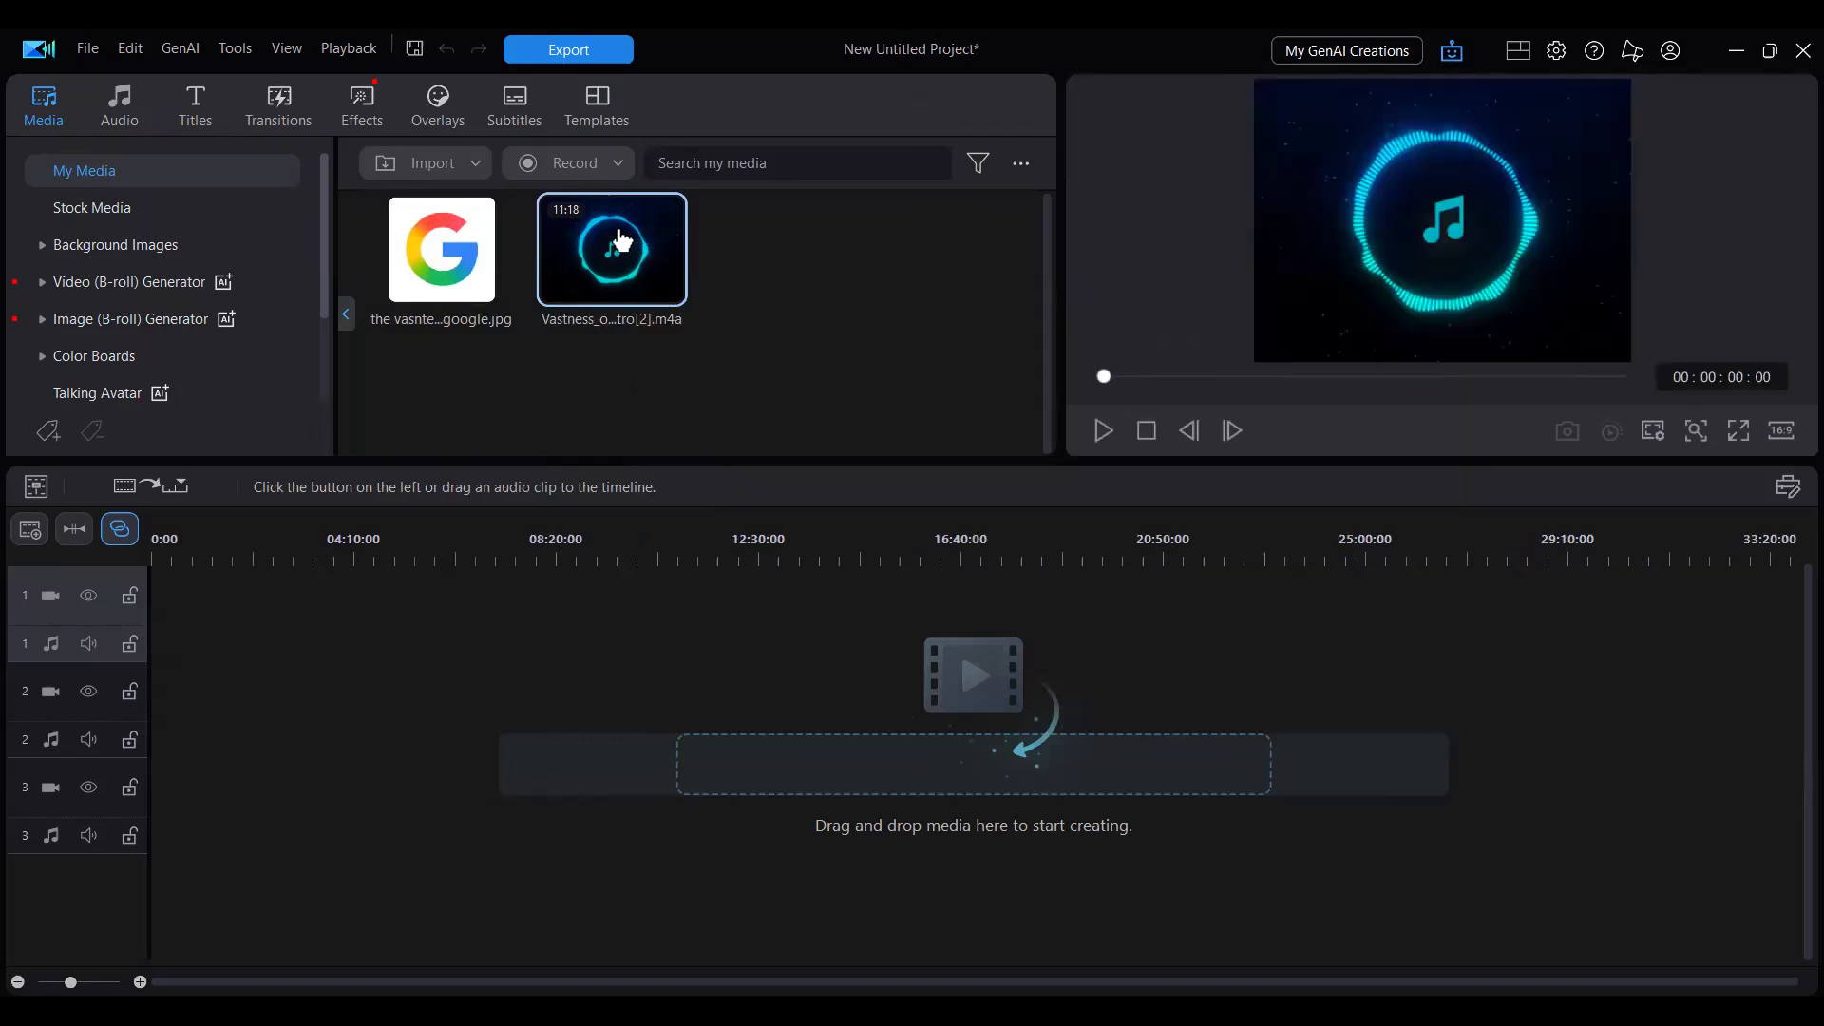
drag(643, 245, 132, 622)
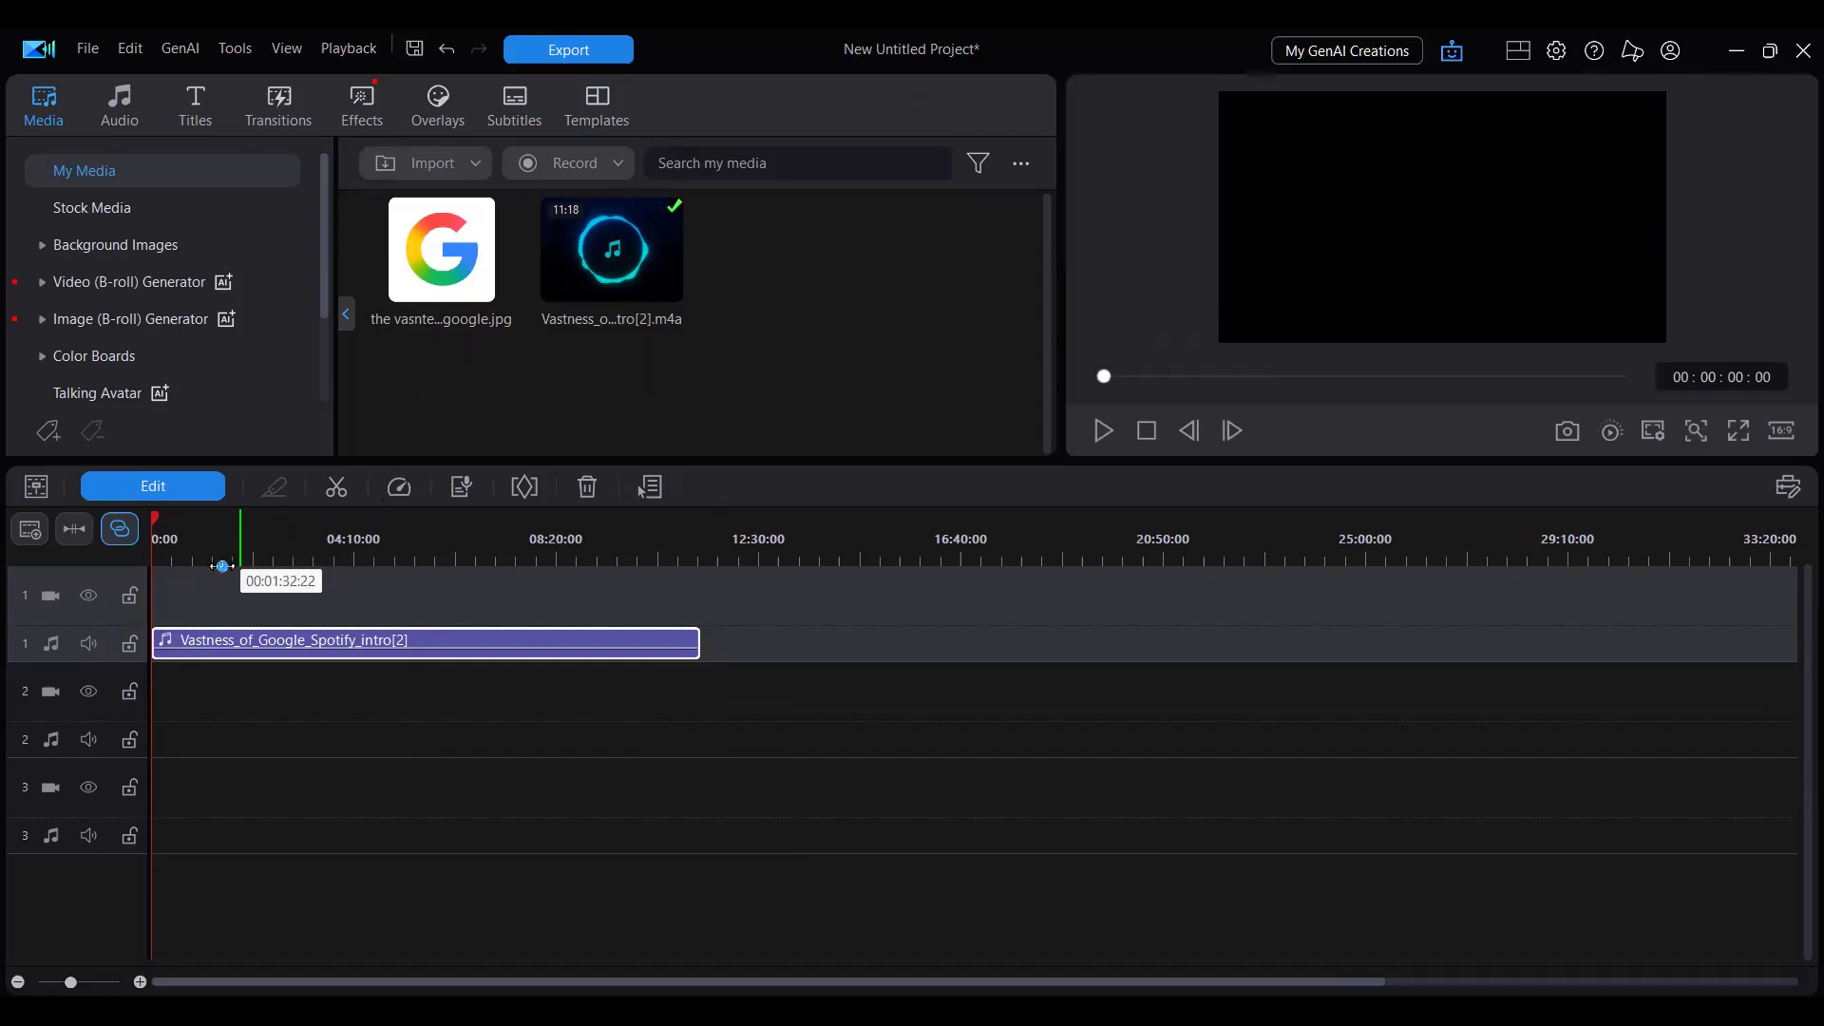
click(231, 534)
click(274, 650)
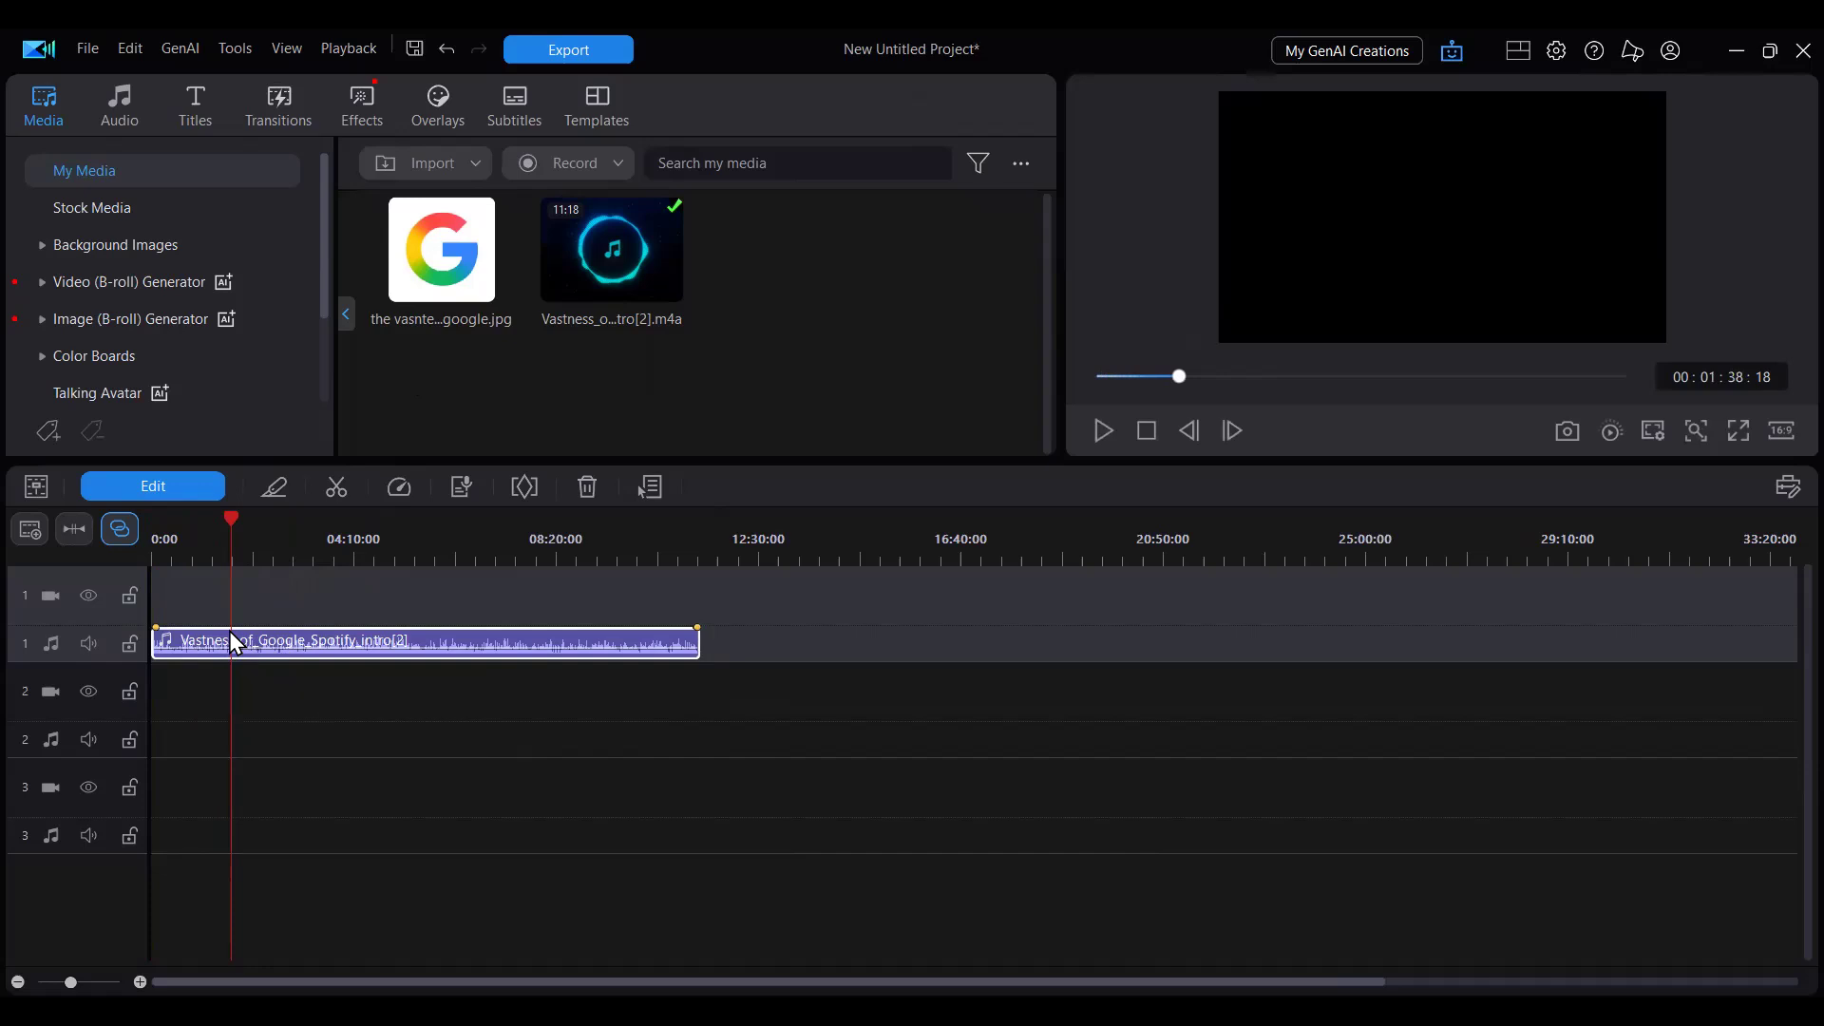
key(ctrl+t)
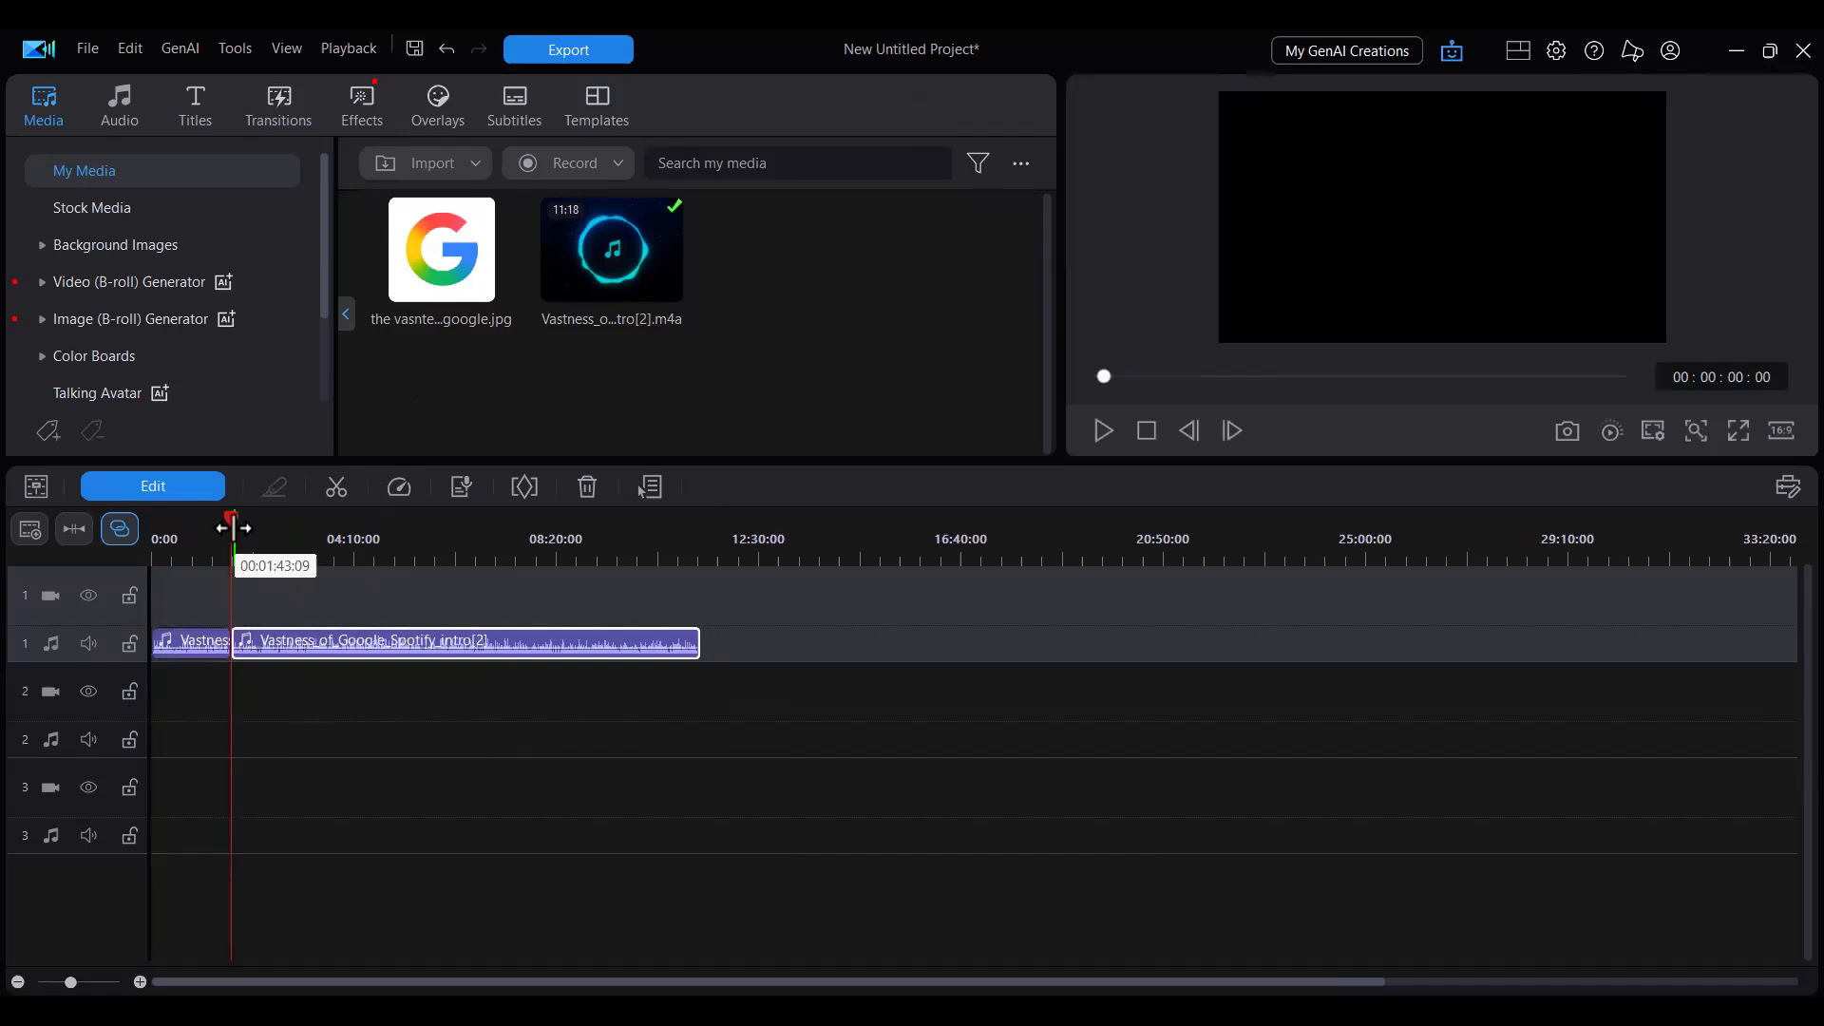
Split the recording again about 1:05 after the first cut and select the middle segment
click(259, 532)
click(285, 537)
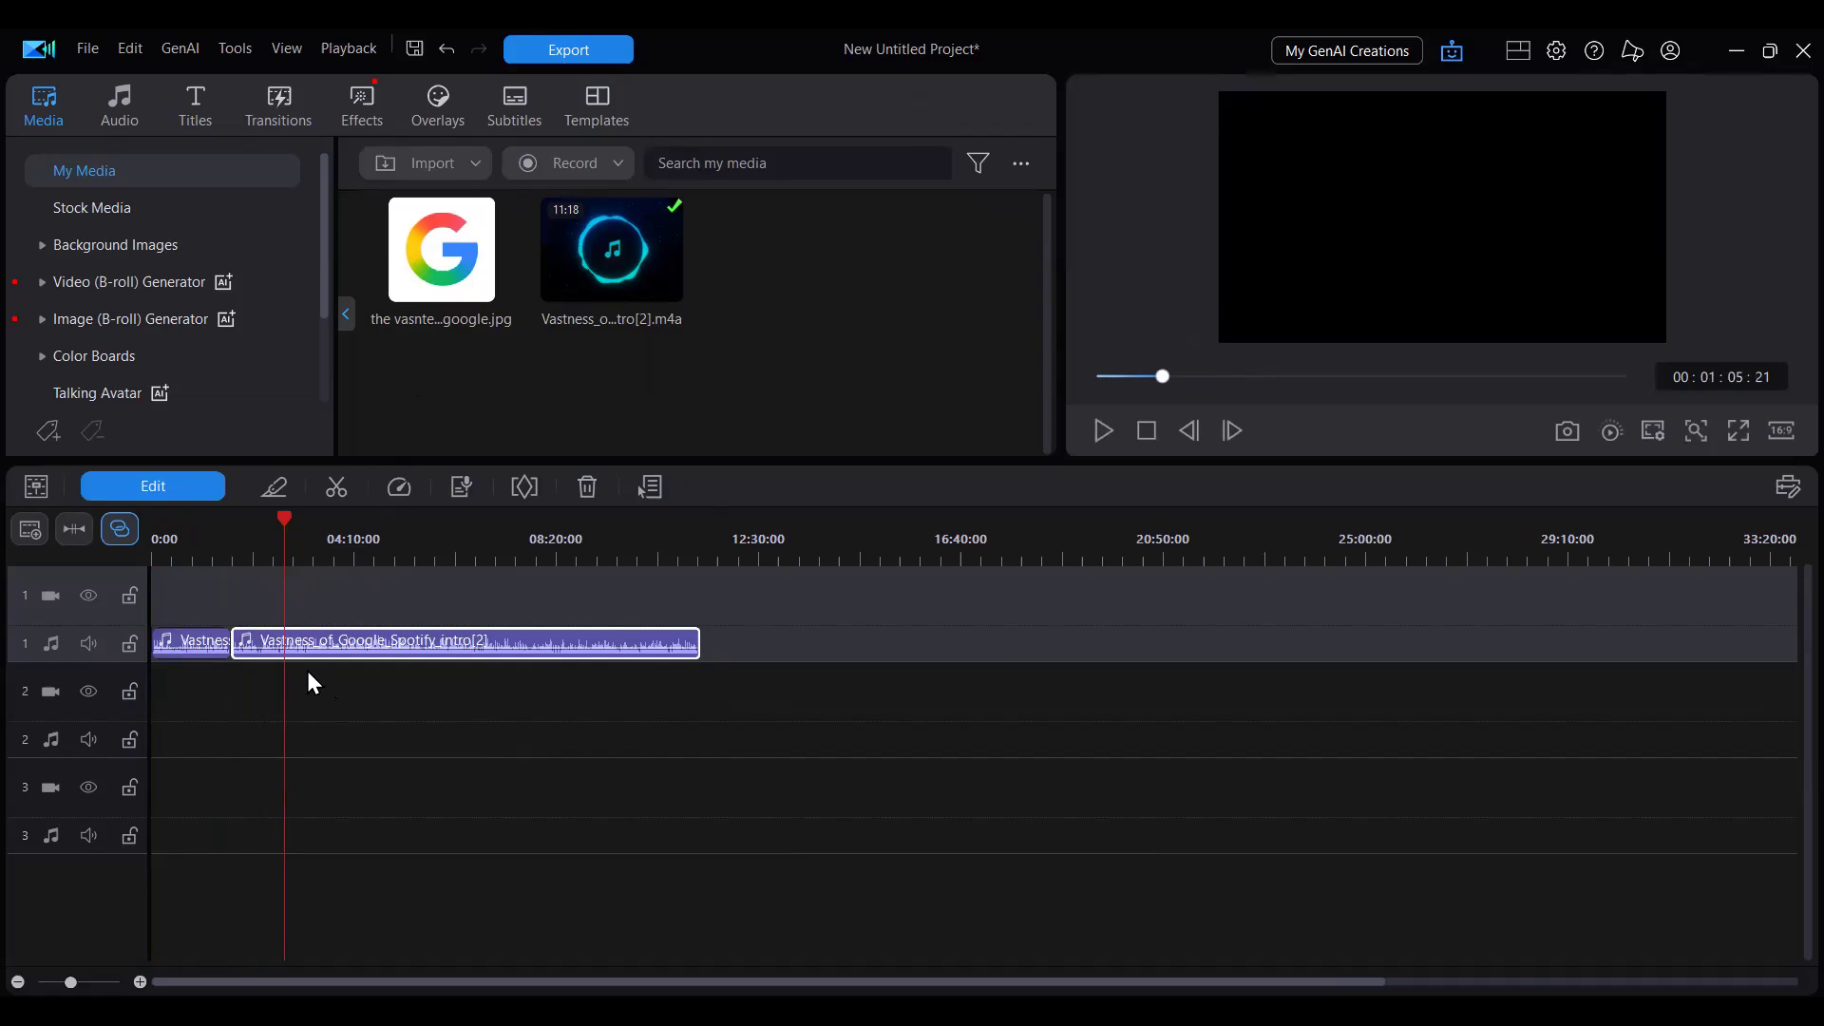
key(ctrl+t)
click(259, 642)
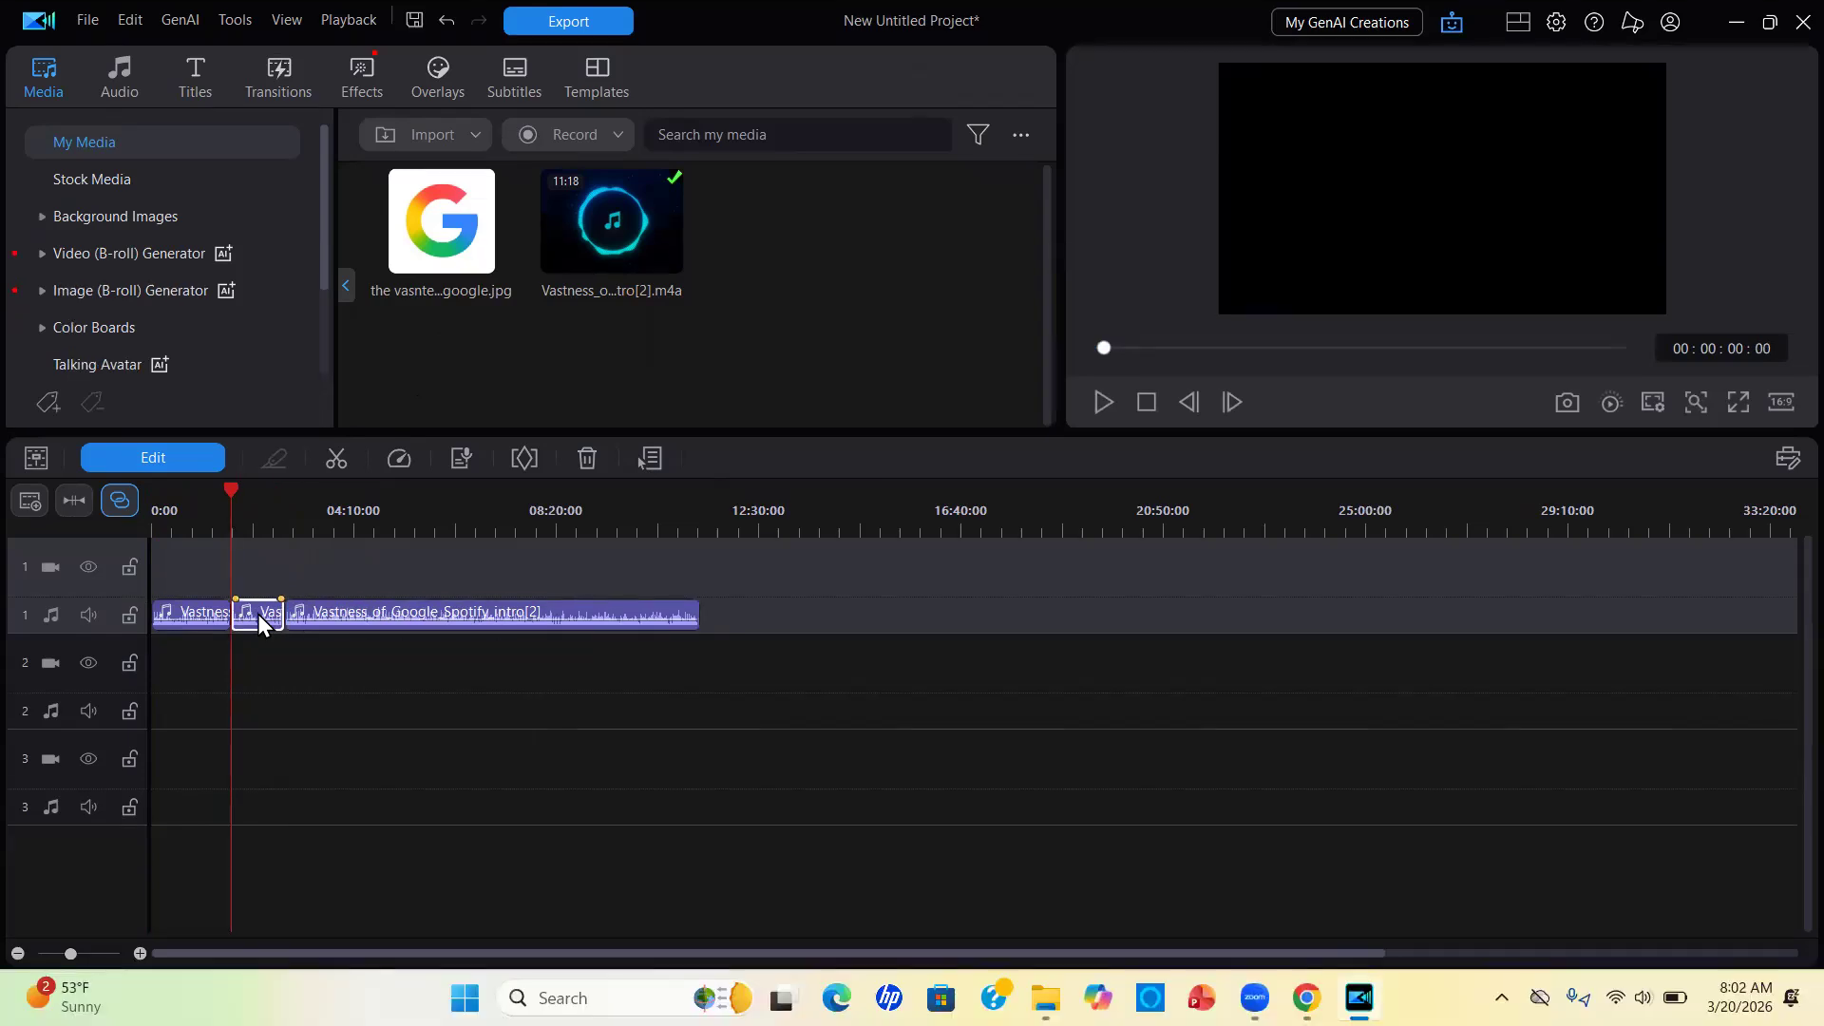
drag(259, 614, 404, 650)
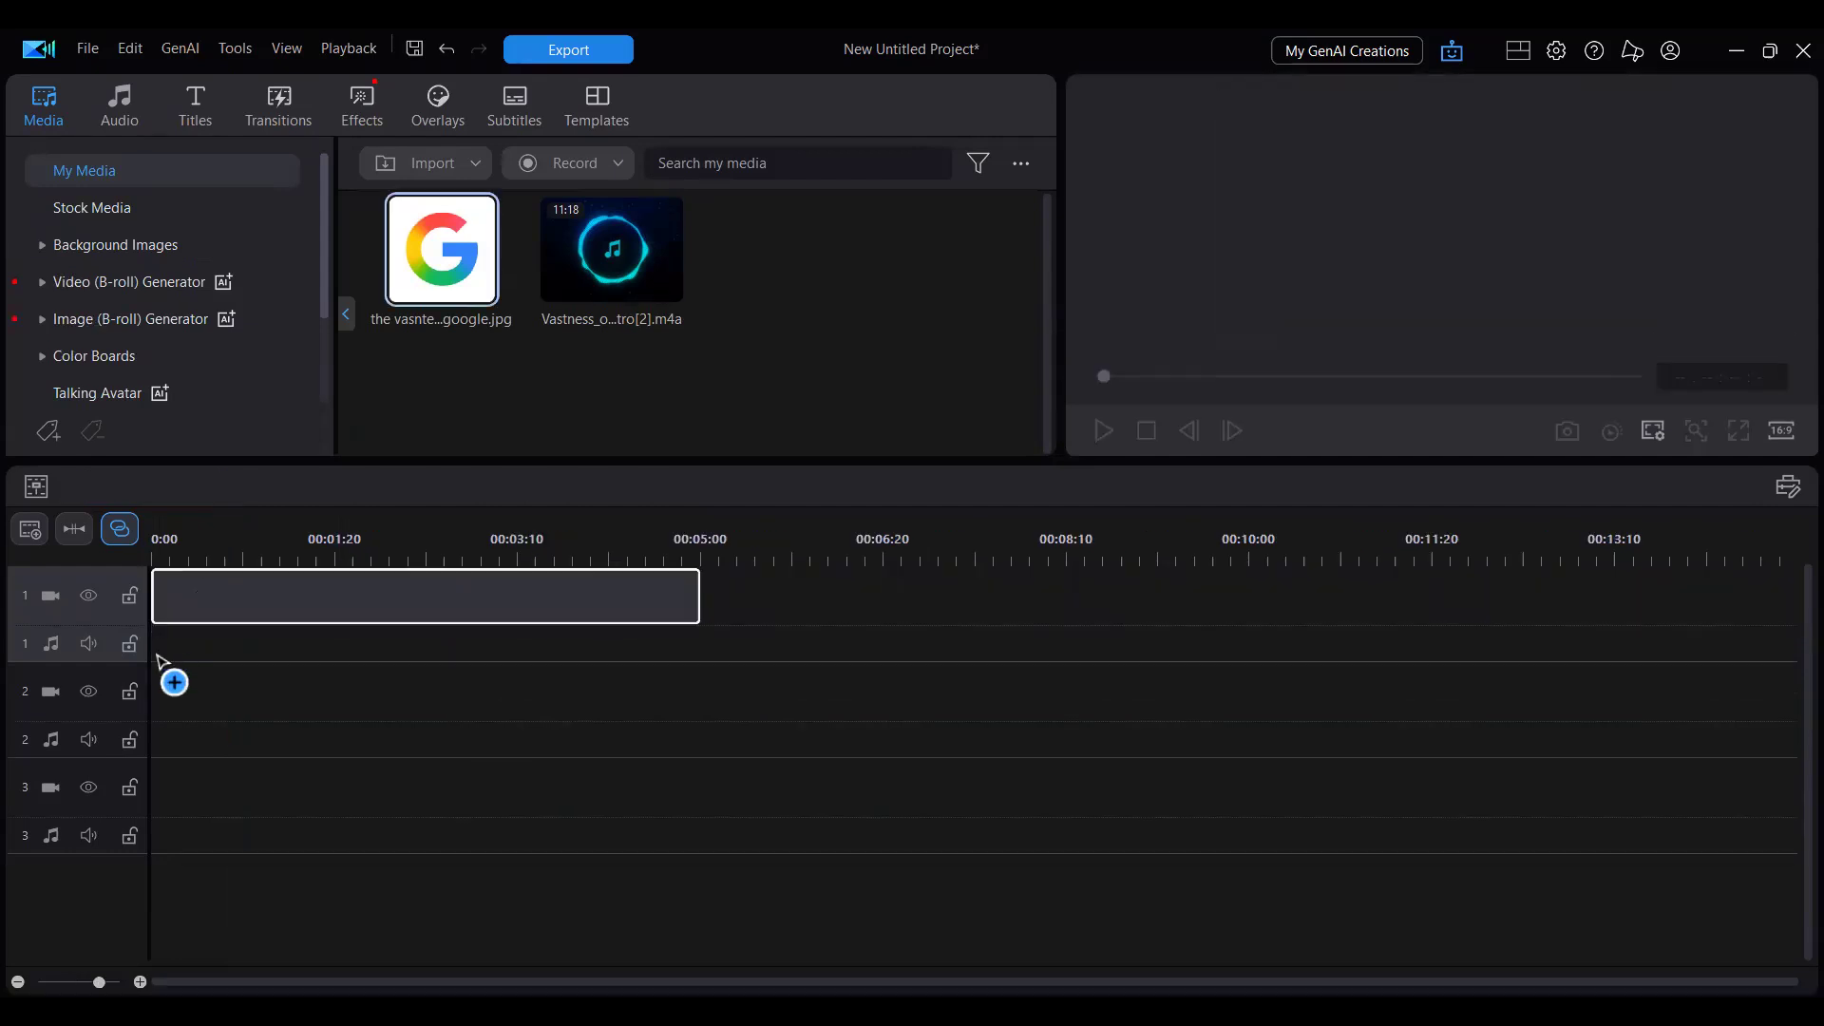
Place the Vastness recording at the start of audio track 1 and the Google logo image near the start of video track 1
drag(161, 662, 176, 613)
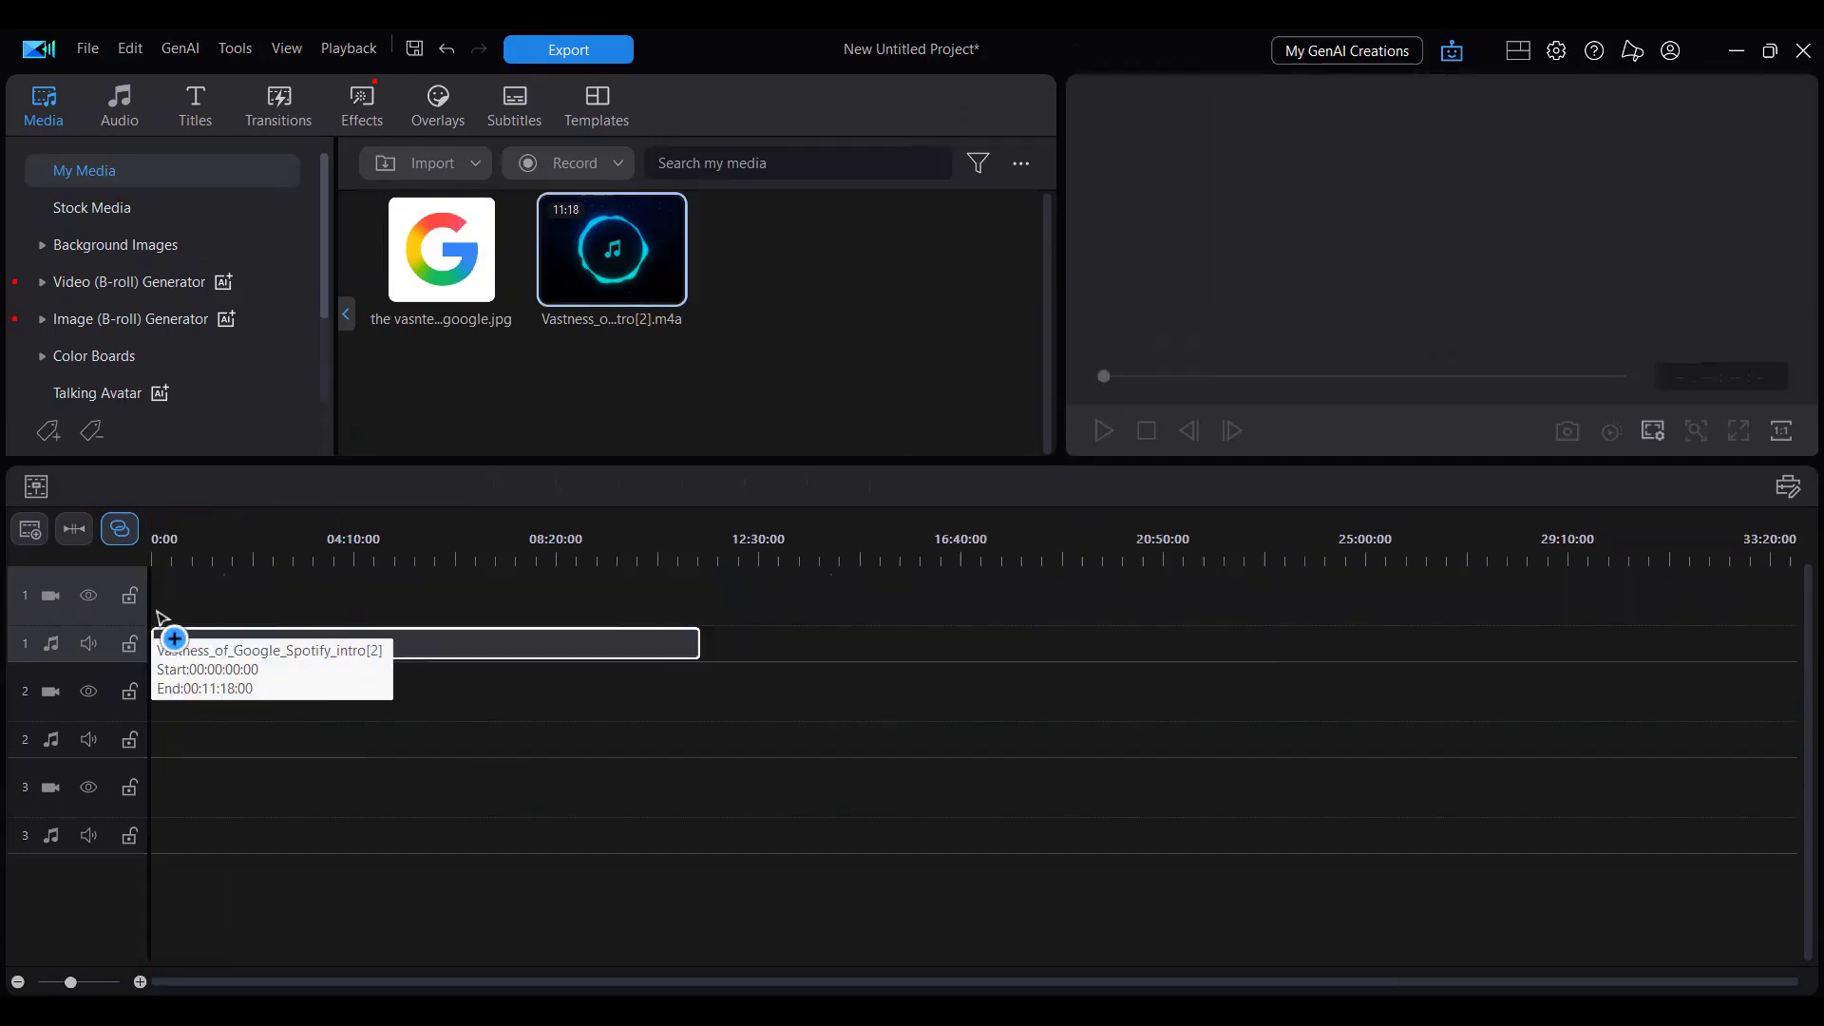
drag(168, 636, 157, 635)
drag(418, 296, 169, 584)
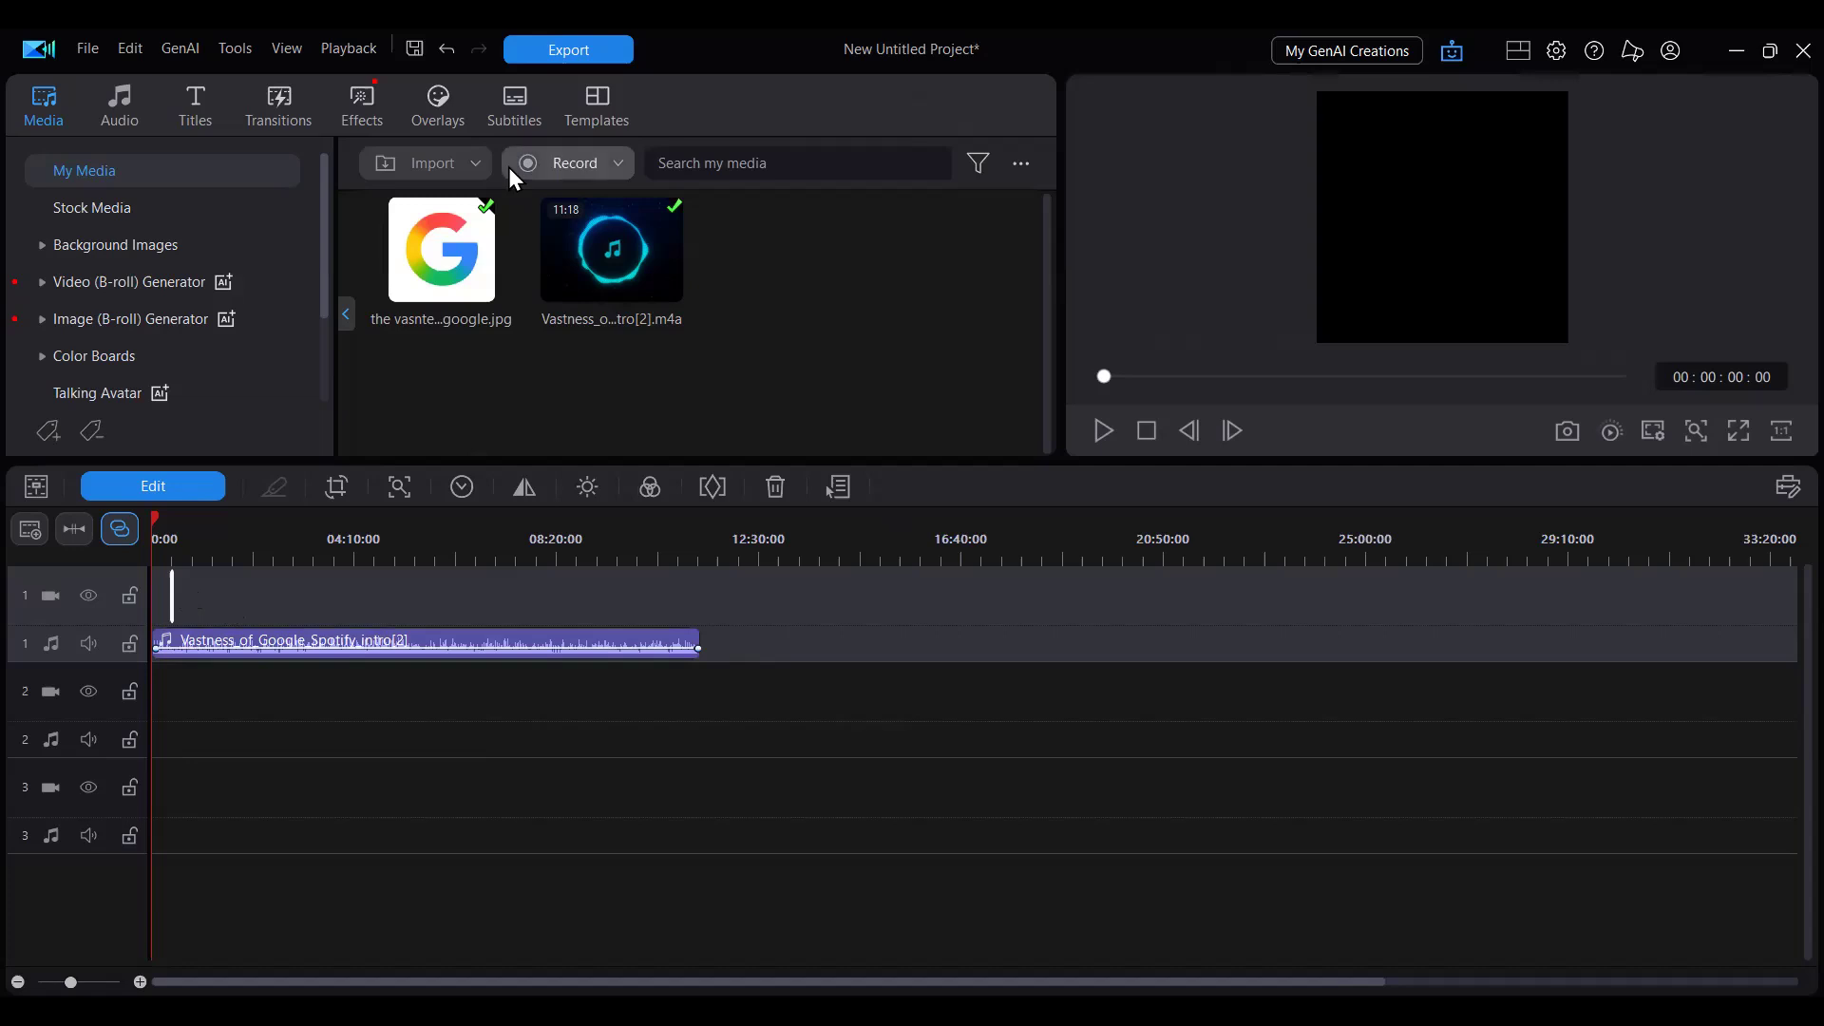
Zoom in on the timeline until the ruler labels are 25 seconds apart
click(294, 49)
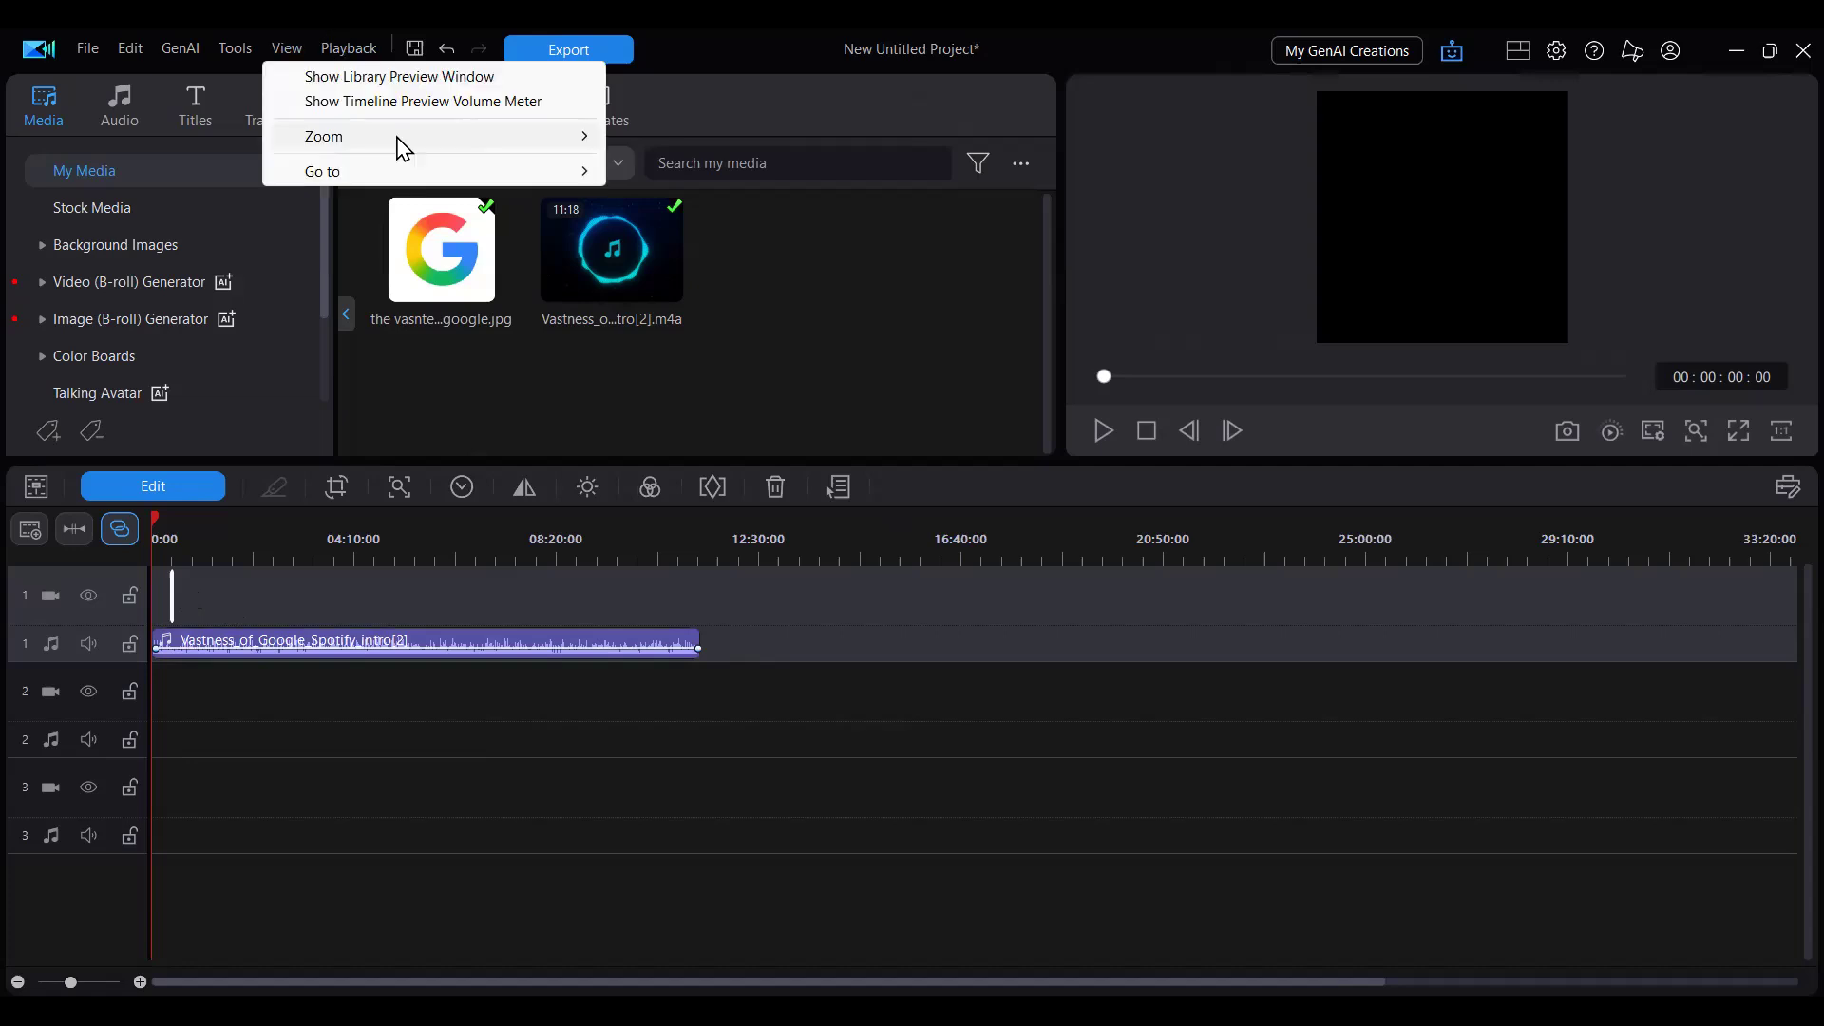
click(646, 136)
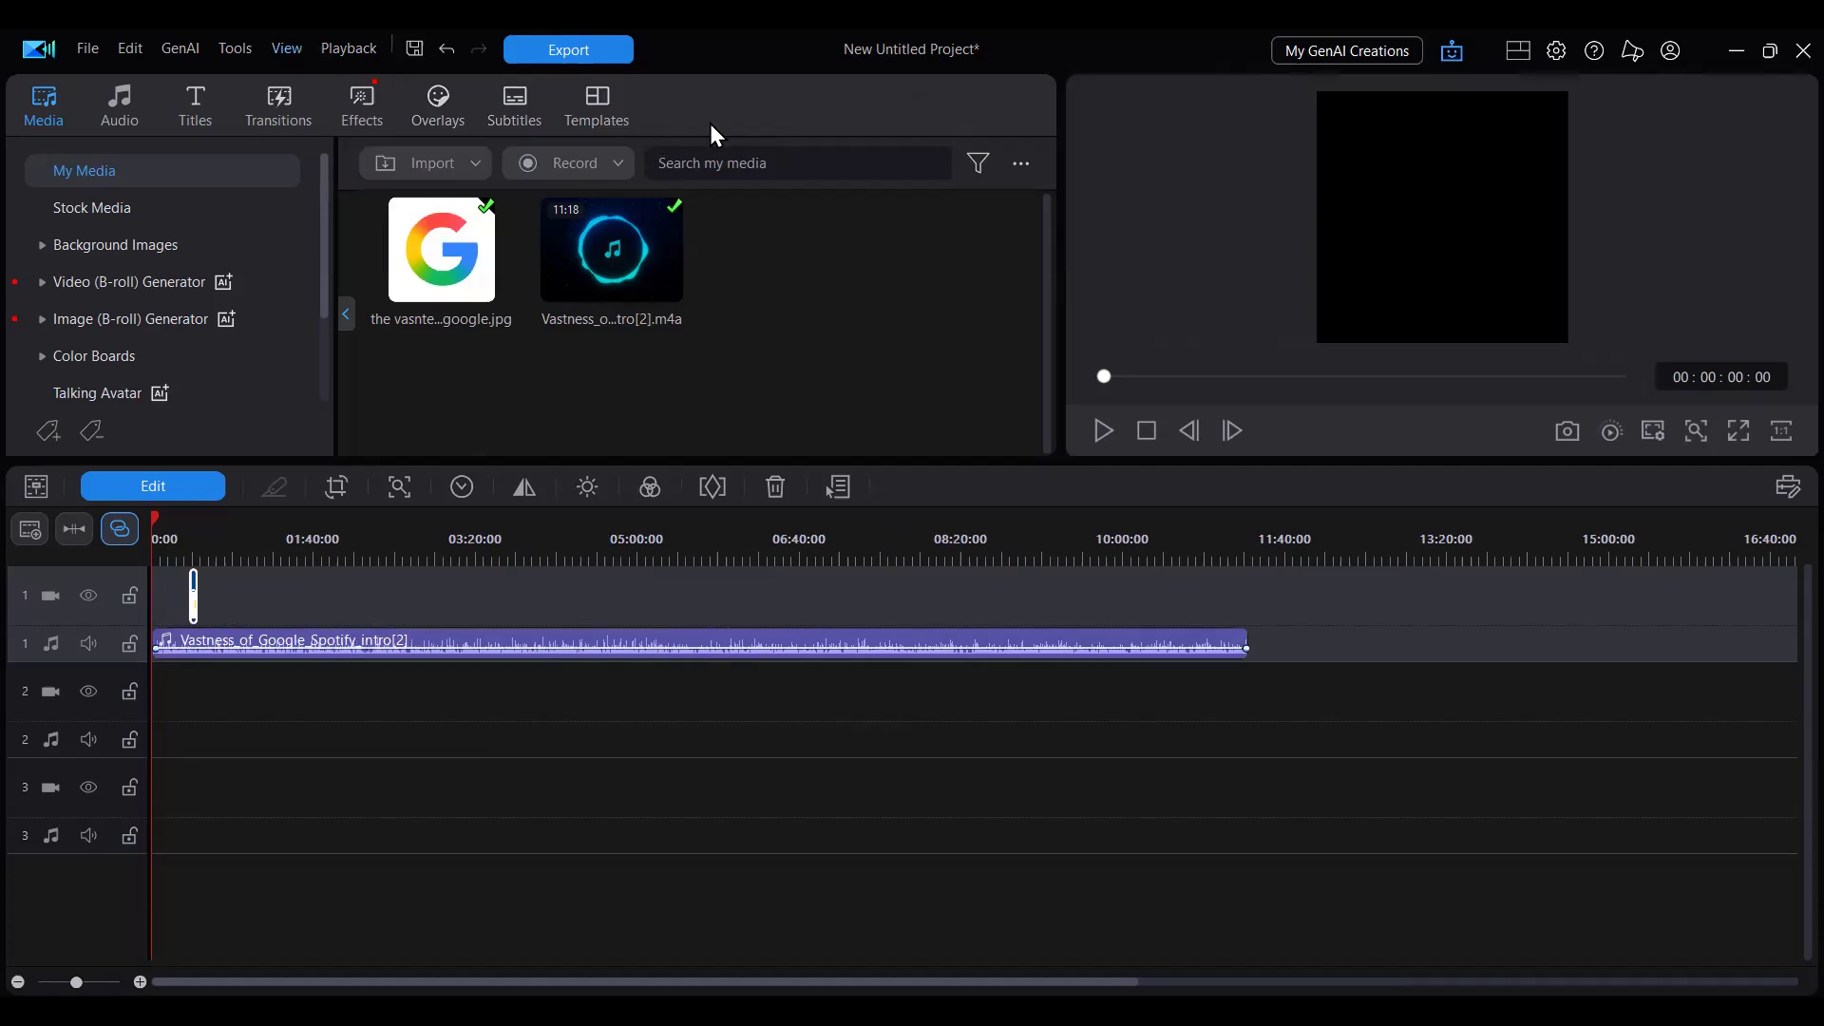
key(plus)
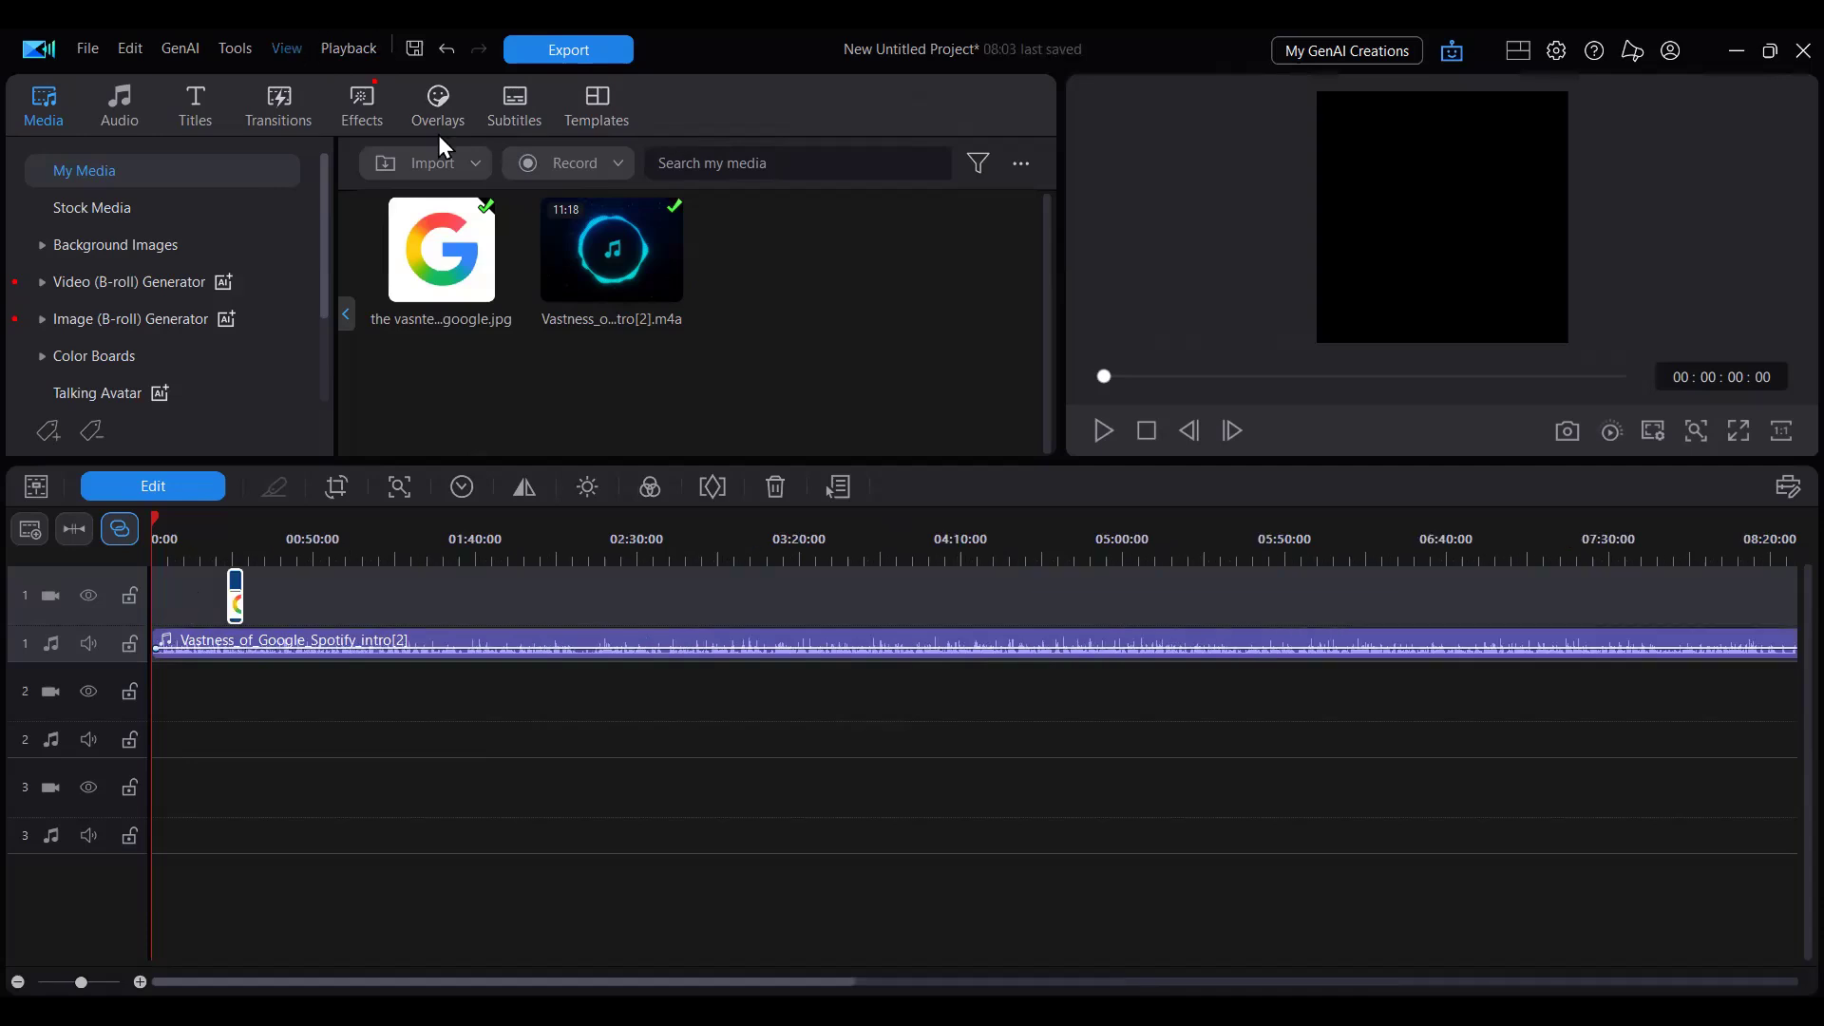
key(plus)
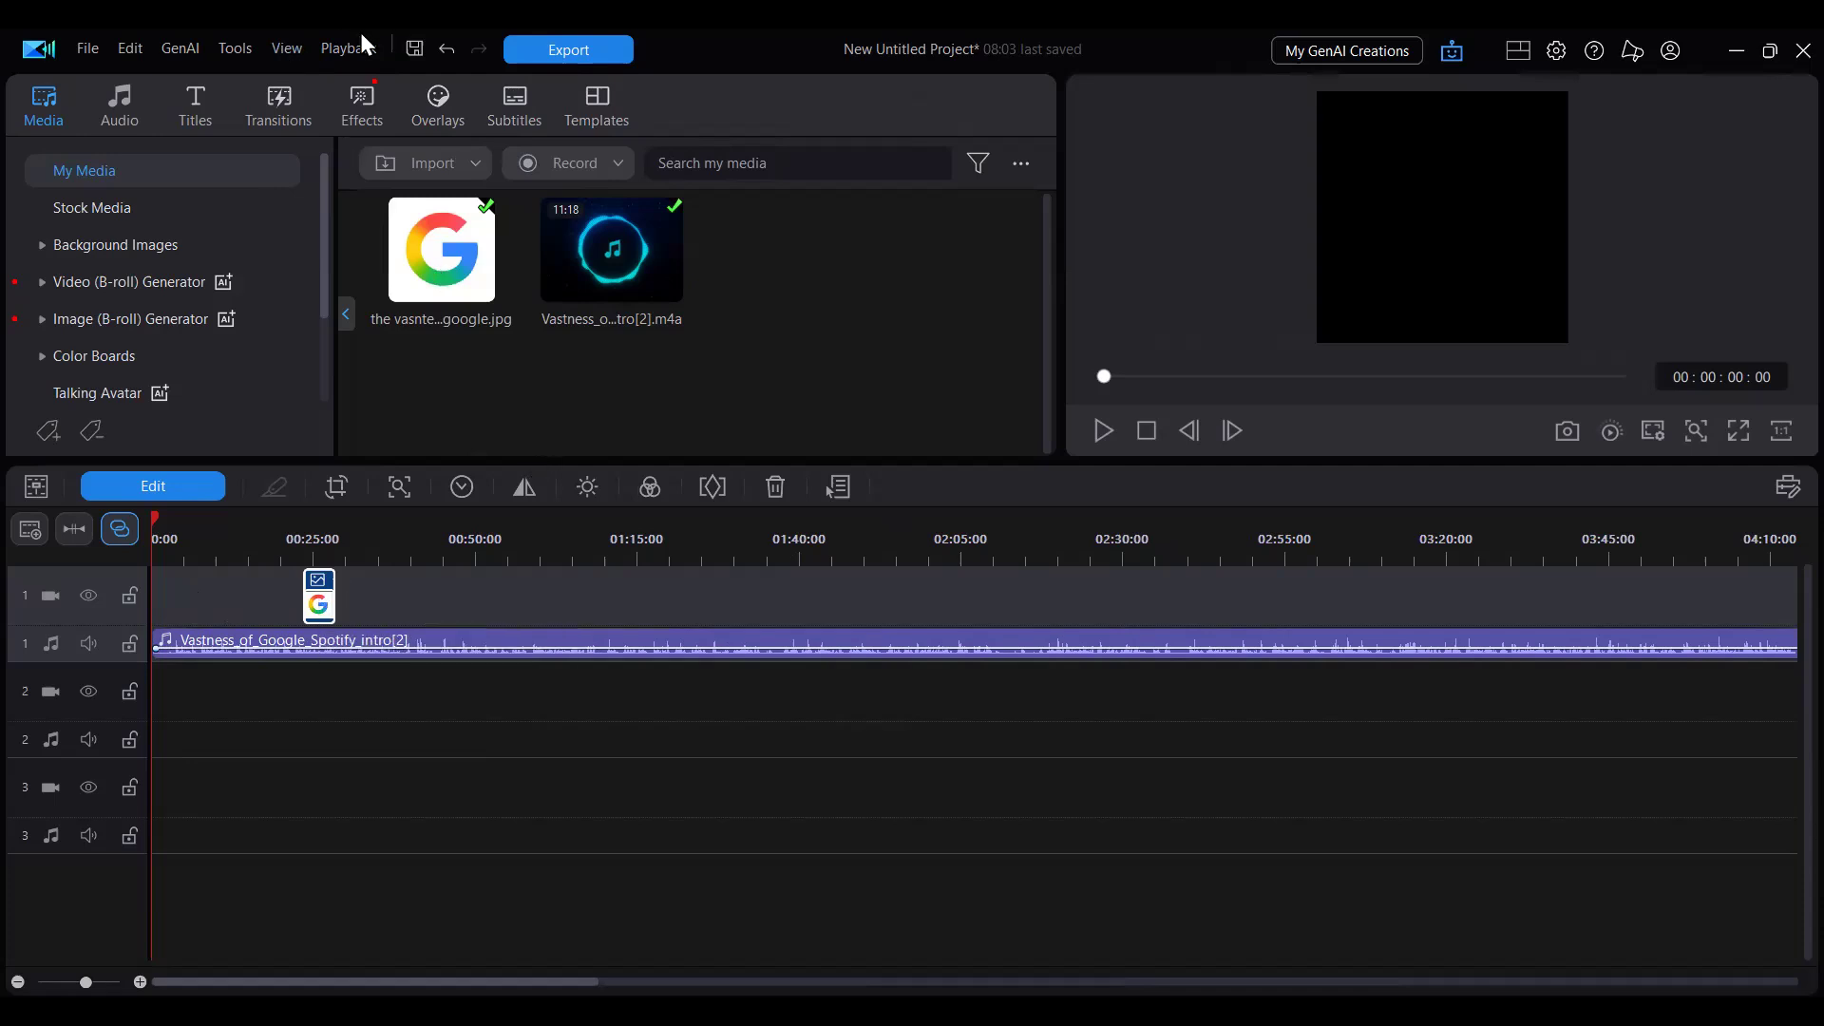
click(283, 49)
click(675, 162)
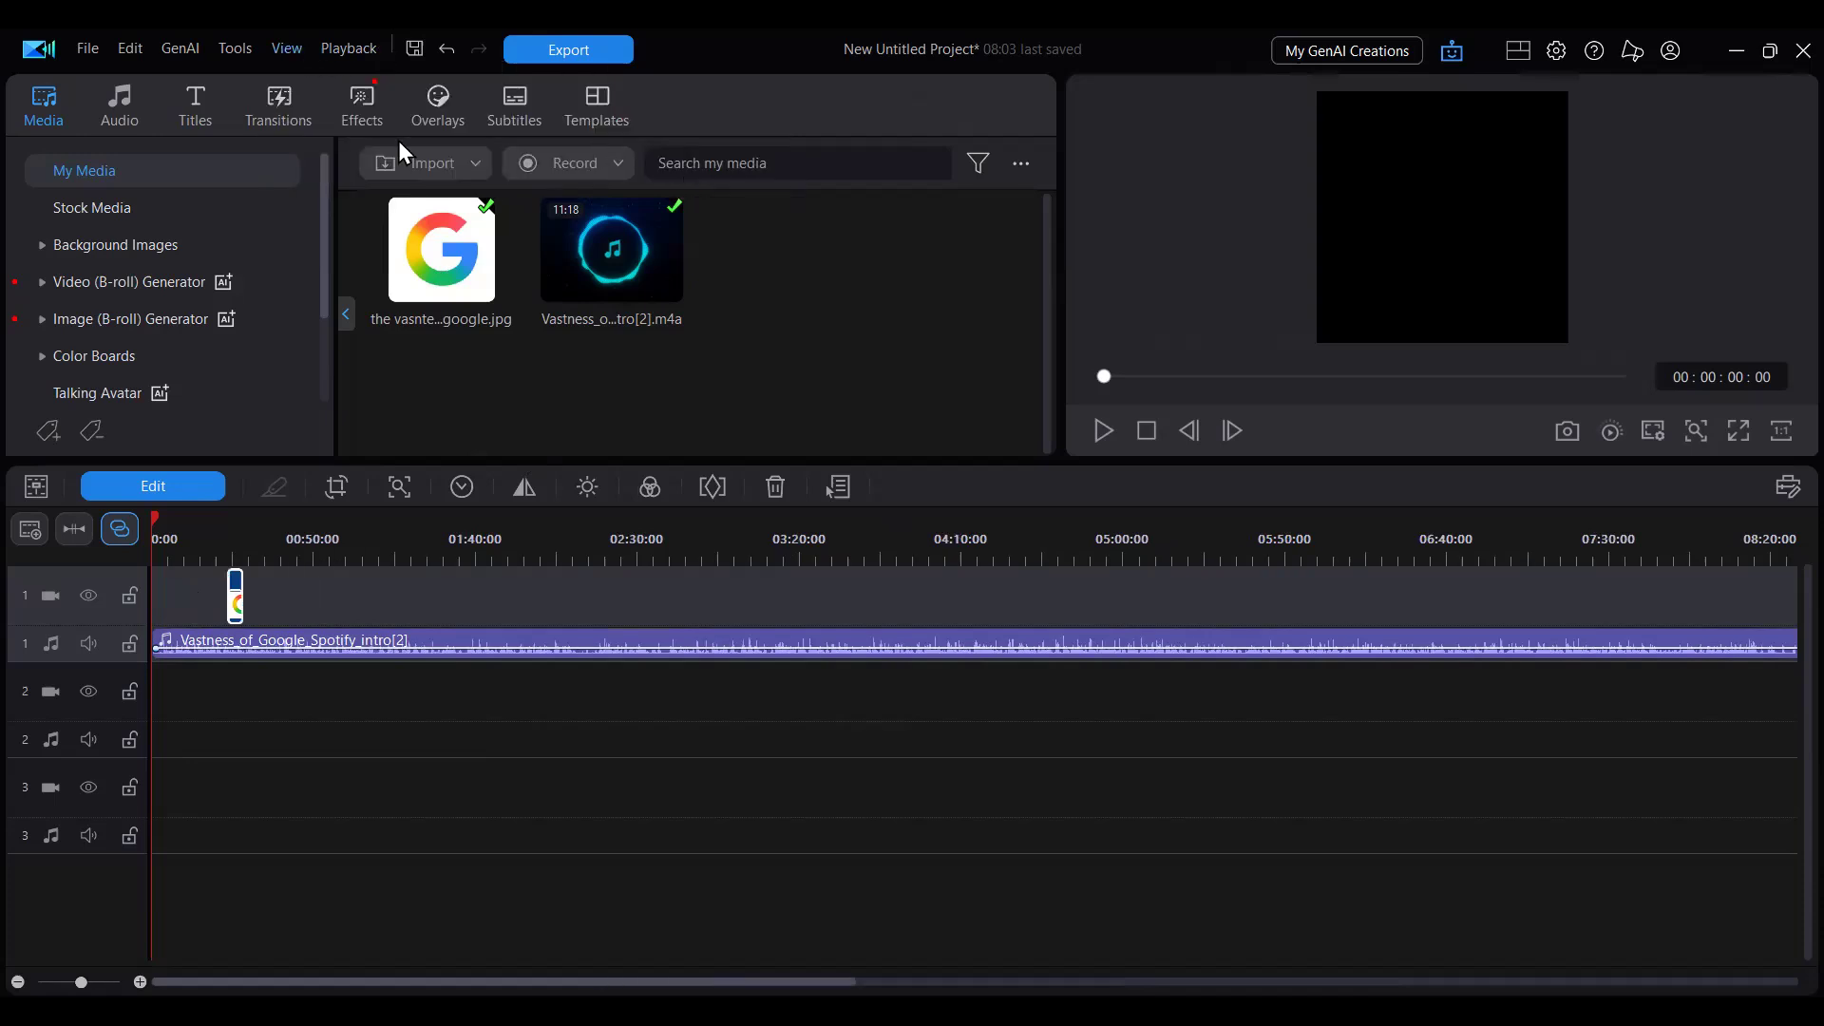
click(287, 49)
mouse_move(323, 134)
click(660, 138)
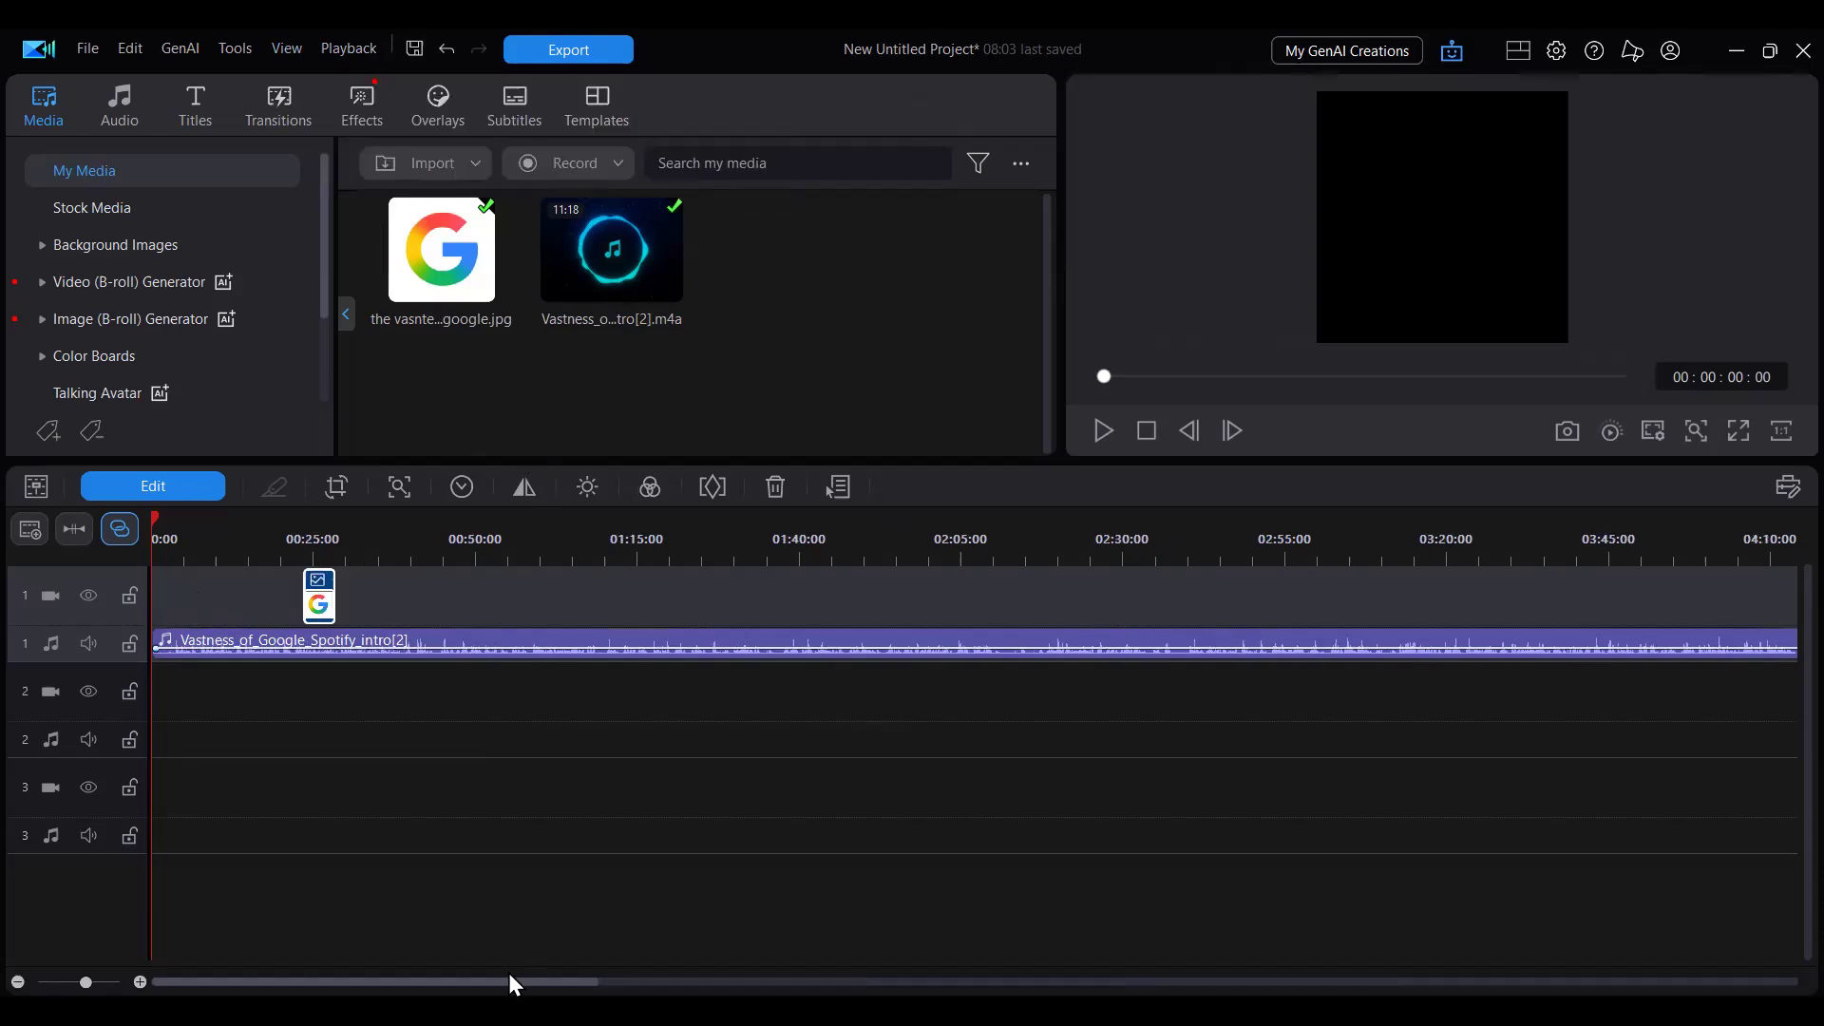
Play the last few seconds of the Vastness recording, starting from about 00:11:12
scroll(1273, 789, right, 15)
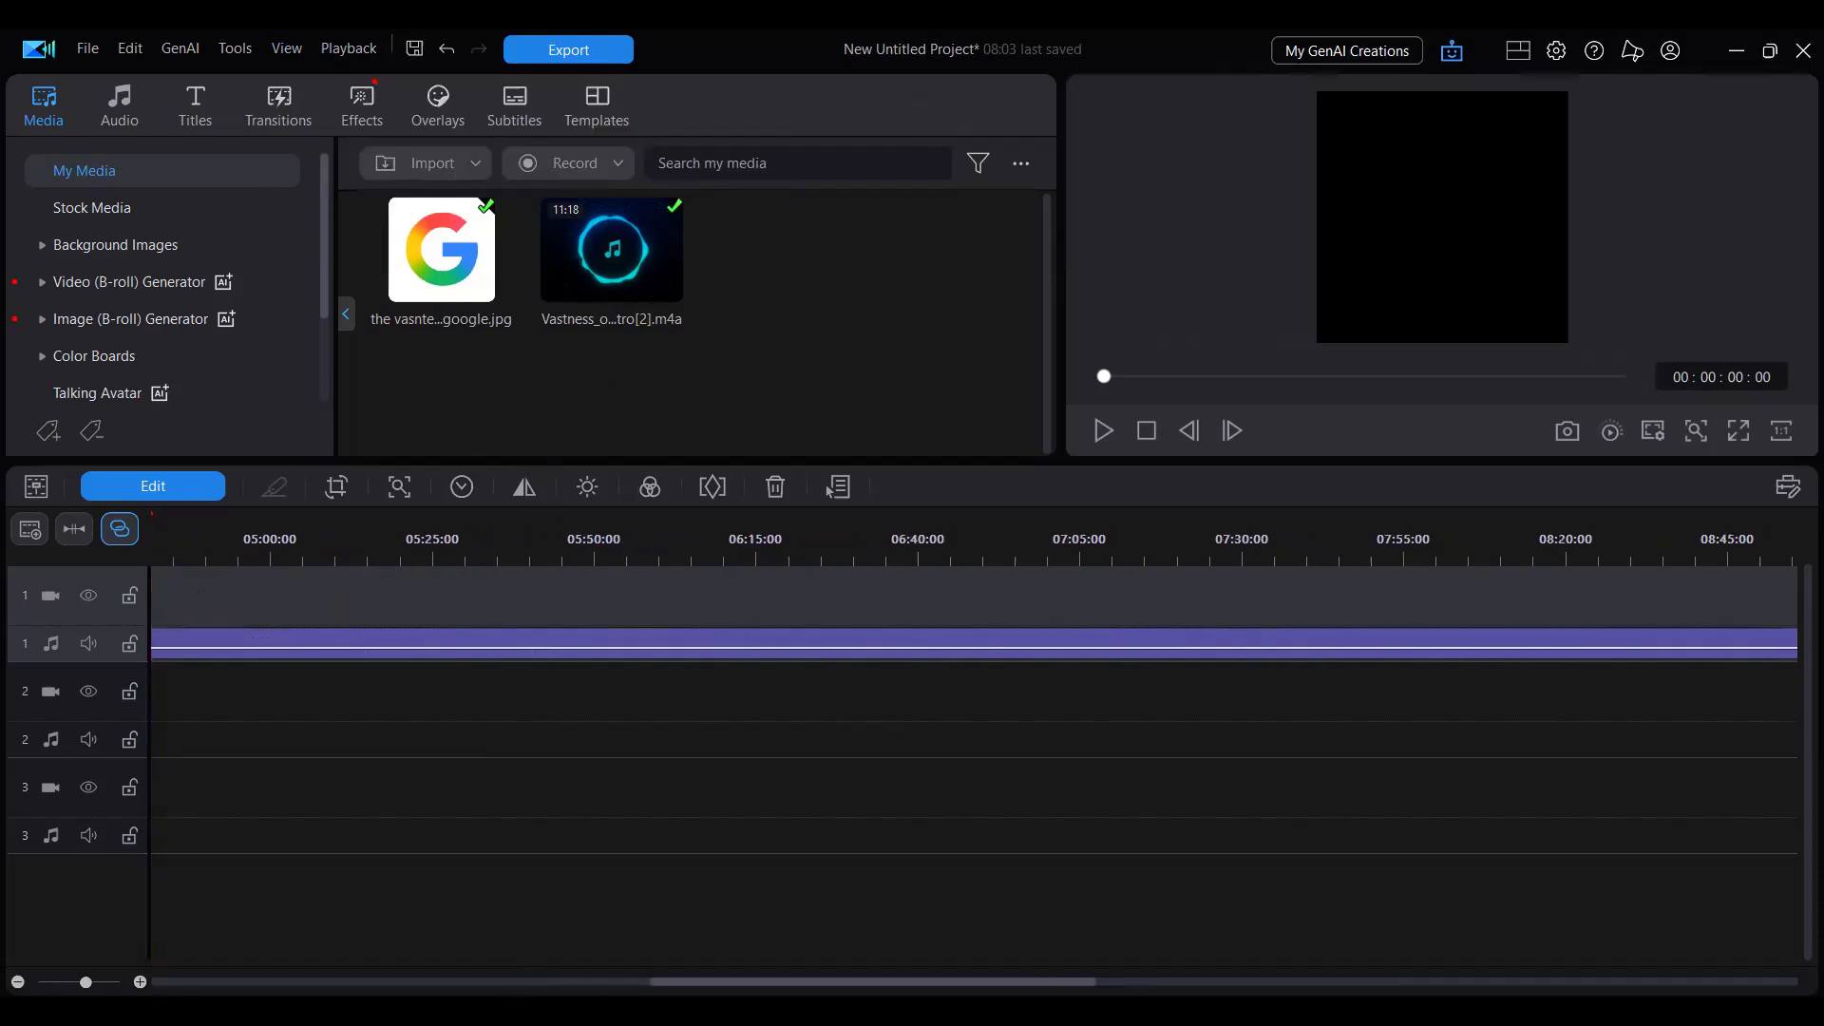
drag(1414, 537, 1461, 535)
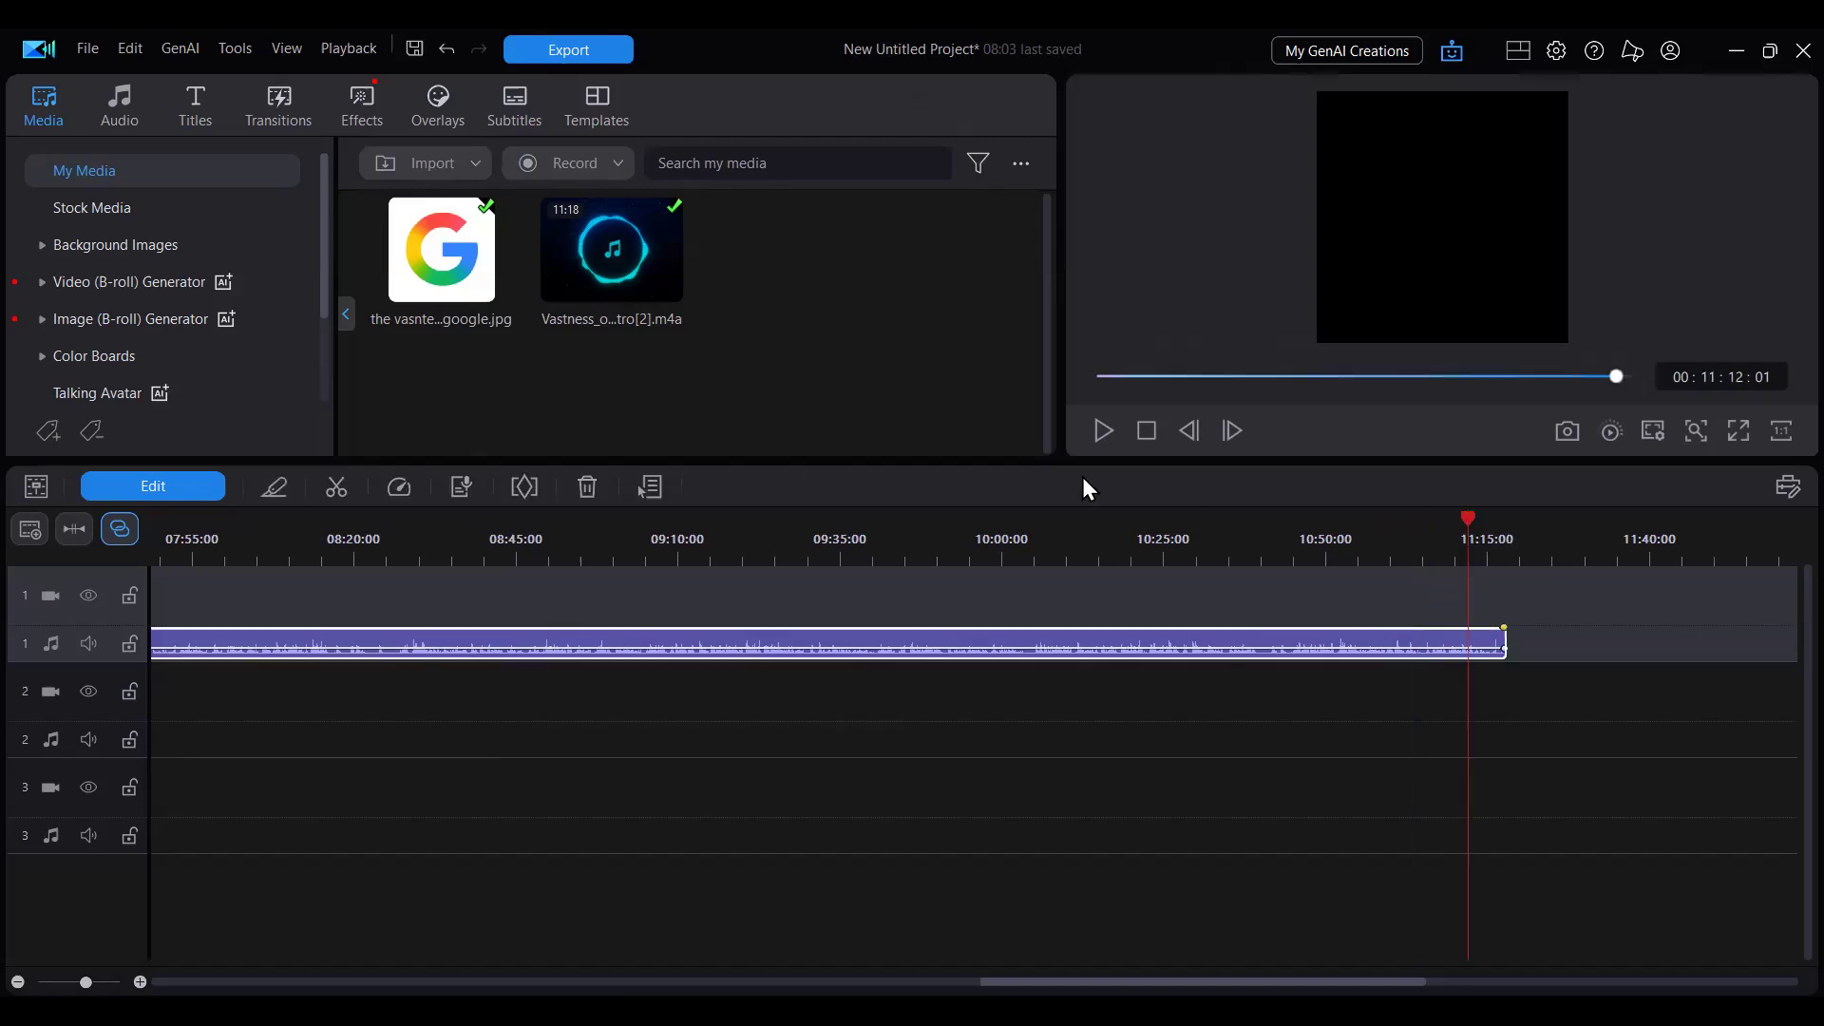
click(1094, 427)
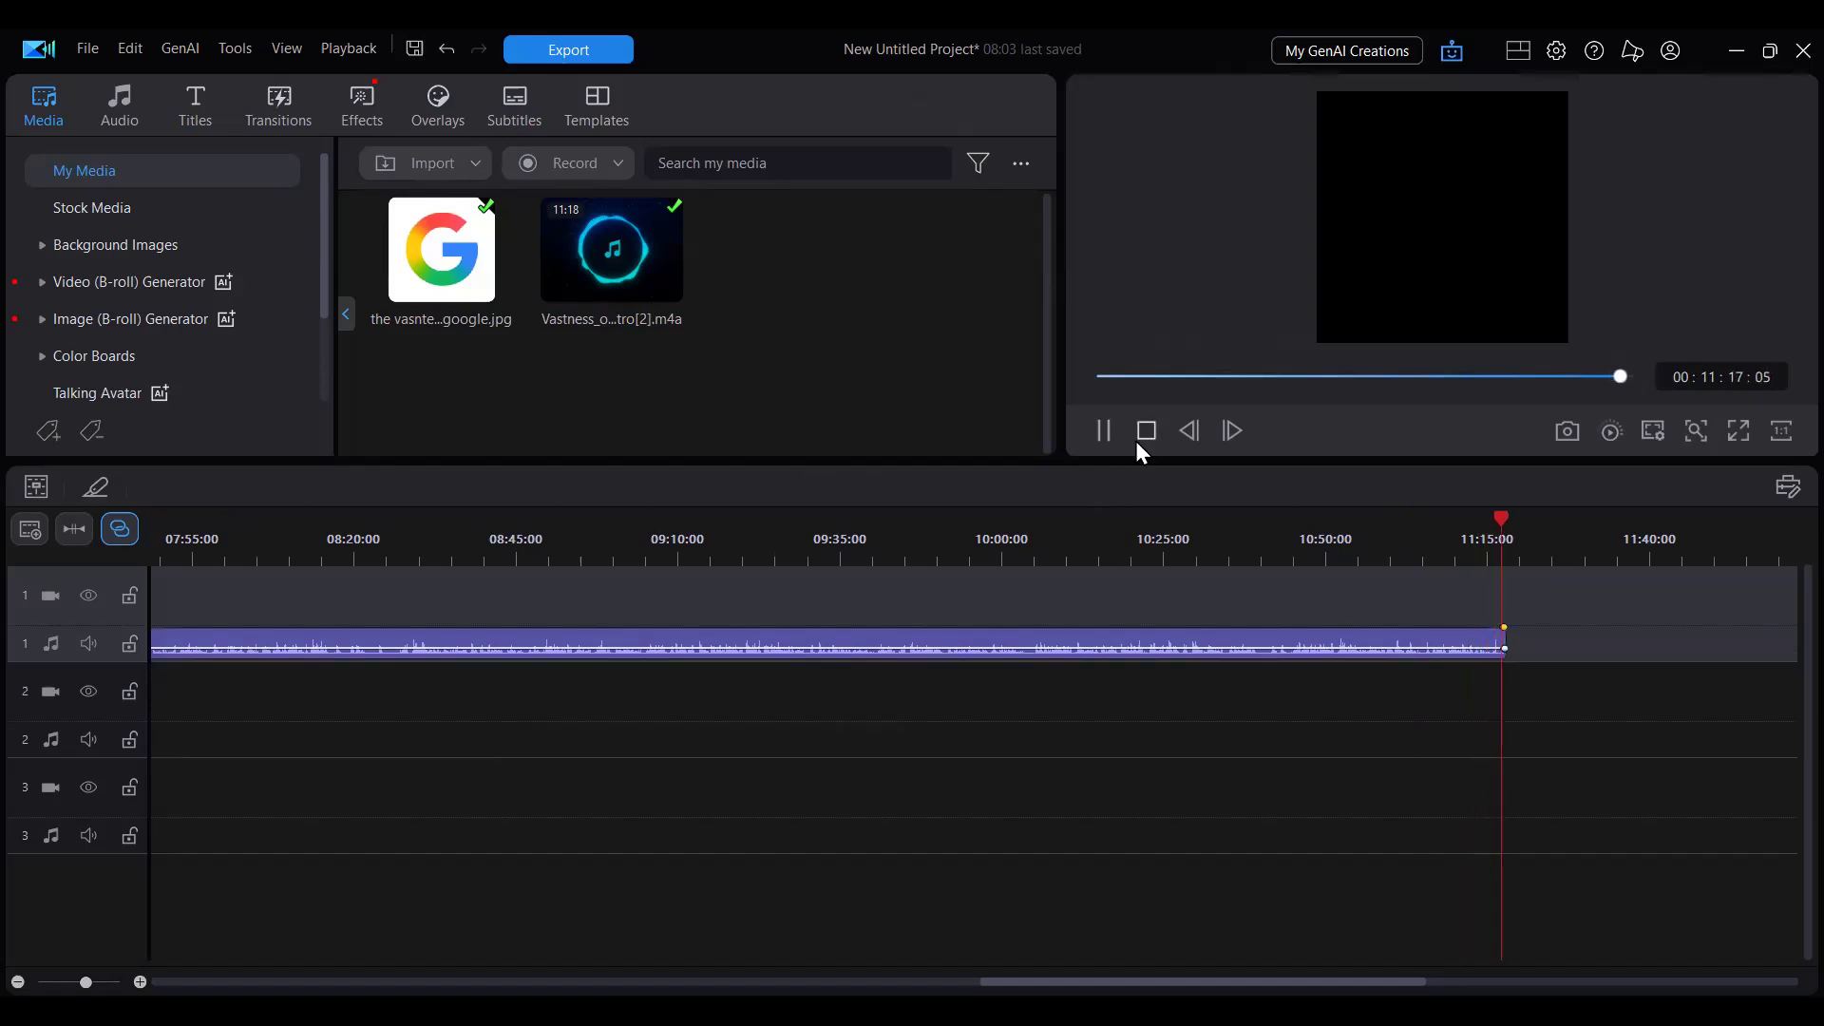
click(1103, 439)
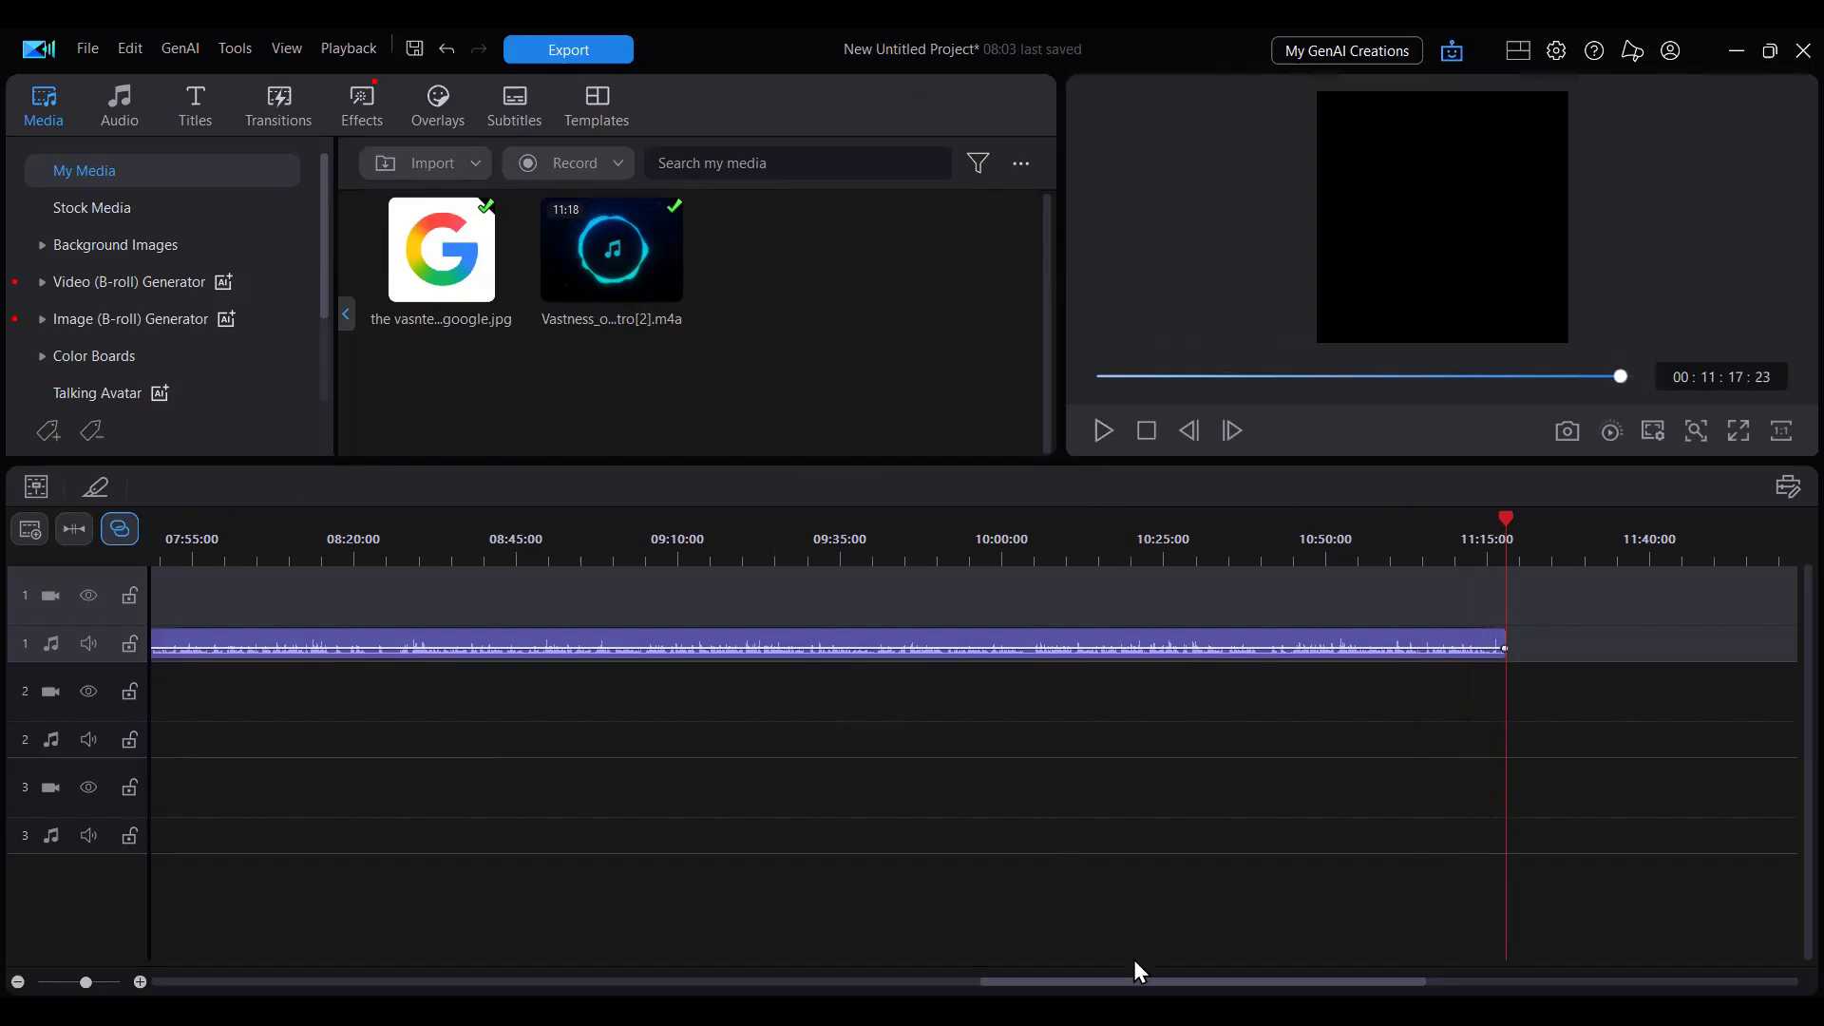
Move the Google logo image to the very start of video track 1
drag(1200, 983, 328, 982)
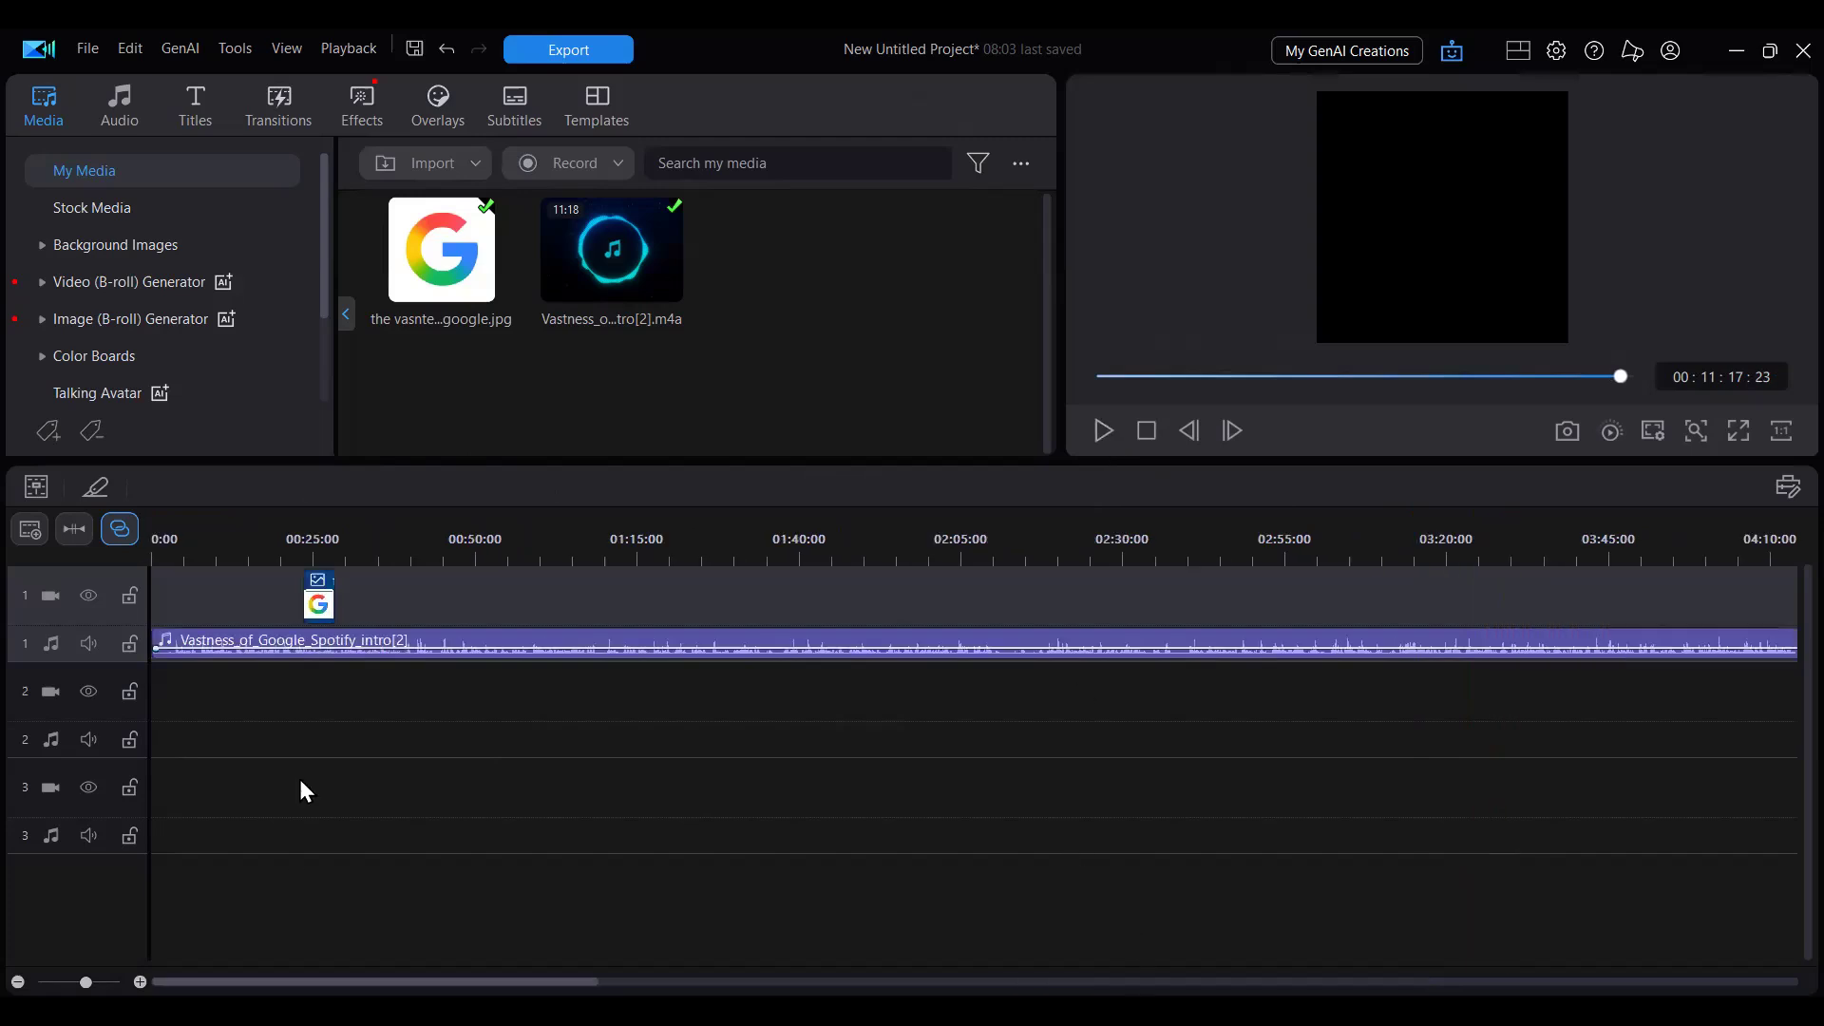
drag(318, 603, 155, 598)
Replay the closing seconds of the Vastness recording from about 00:11:14
drag(504, 983, 1364, 982)
click(1312, 532)
click(1366, 522)
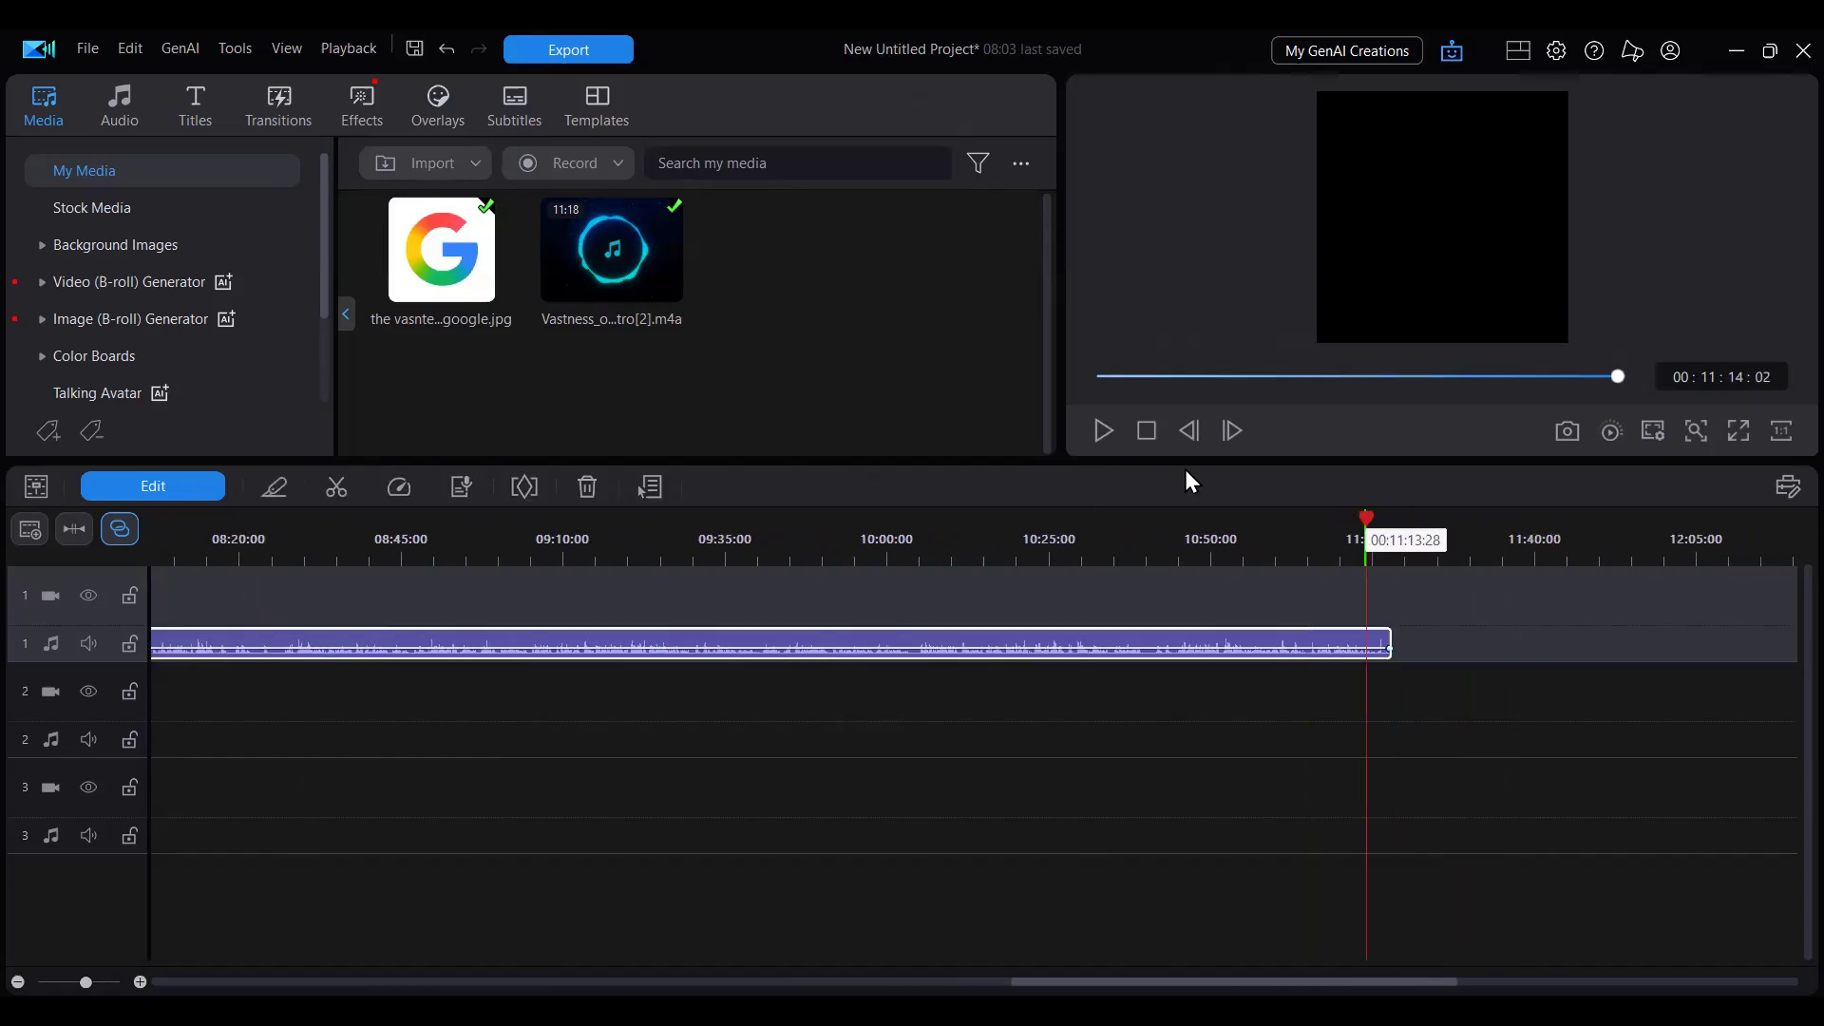
click(1108, 437)
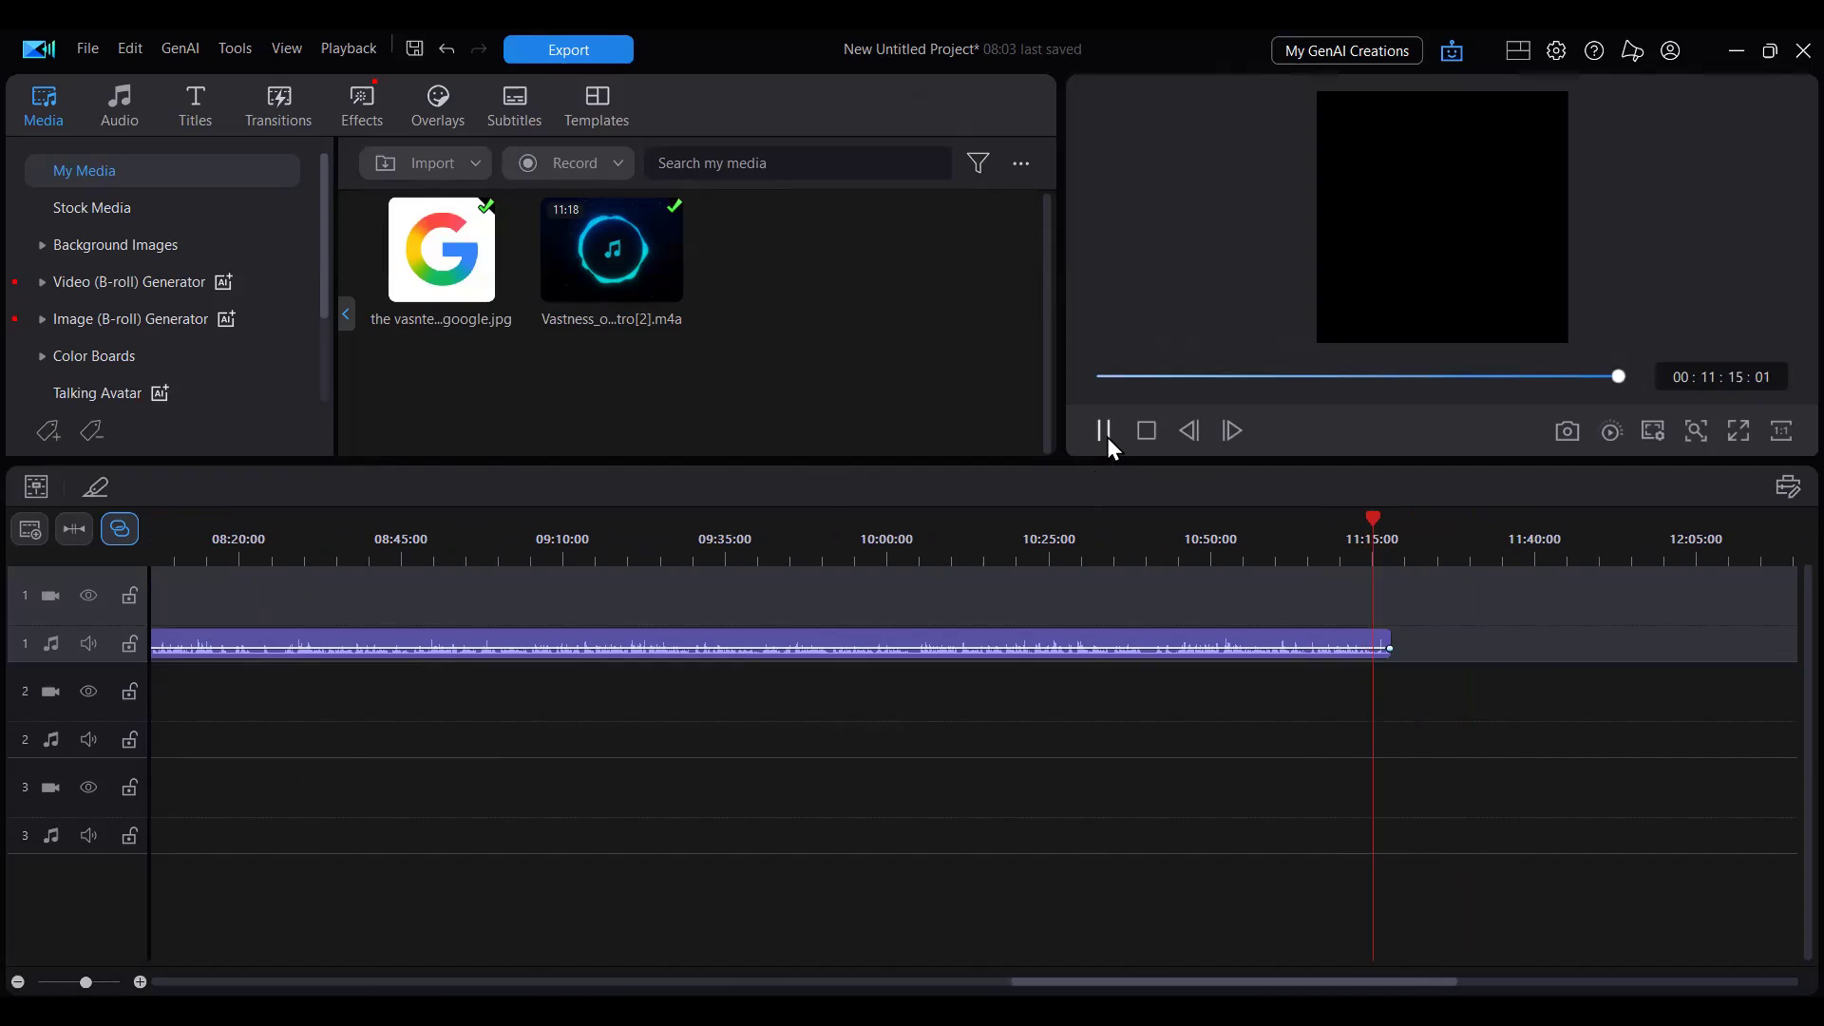
click(1108, 437)
Extend the Google logo image at the start of video track 1 to a duration of about 00:03:06:27
drag(1140, 983, 266, 982)
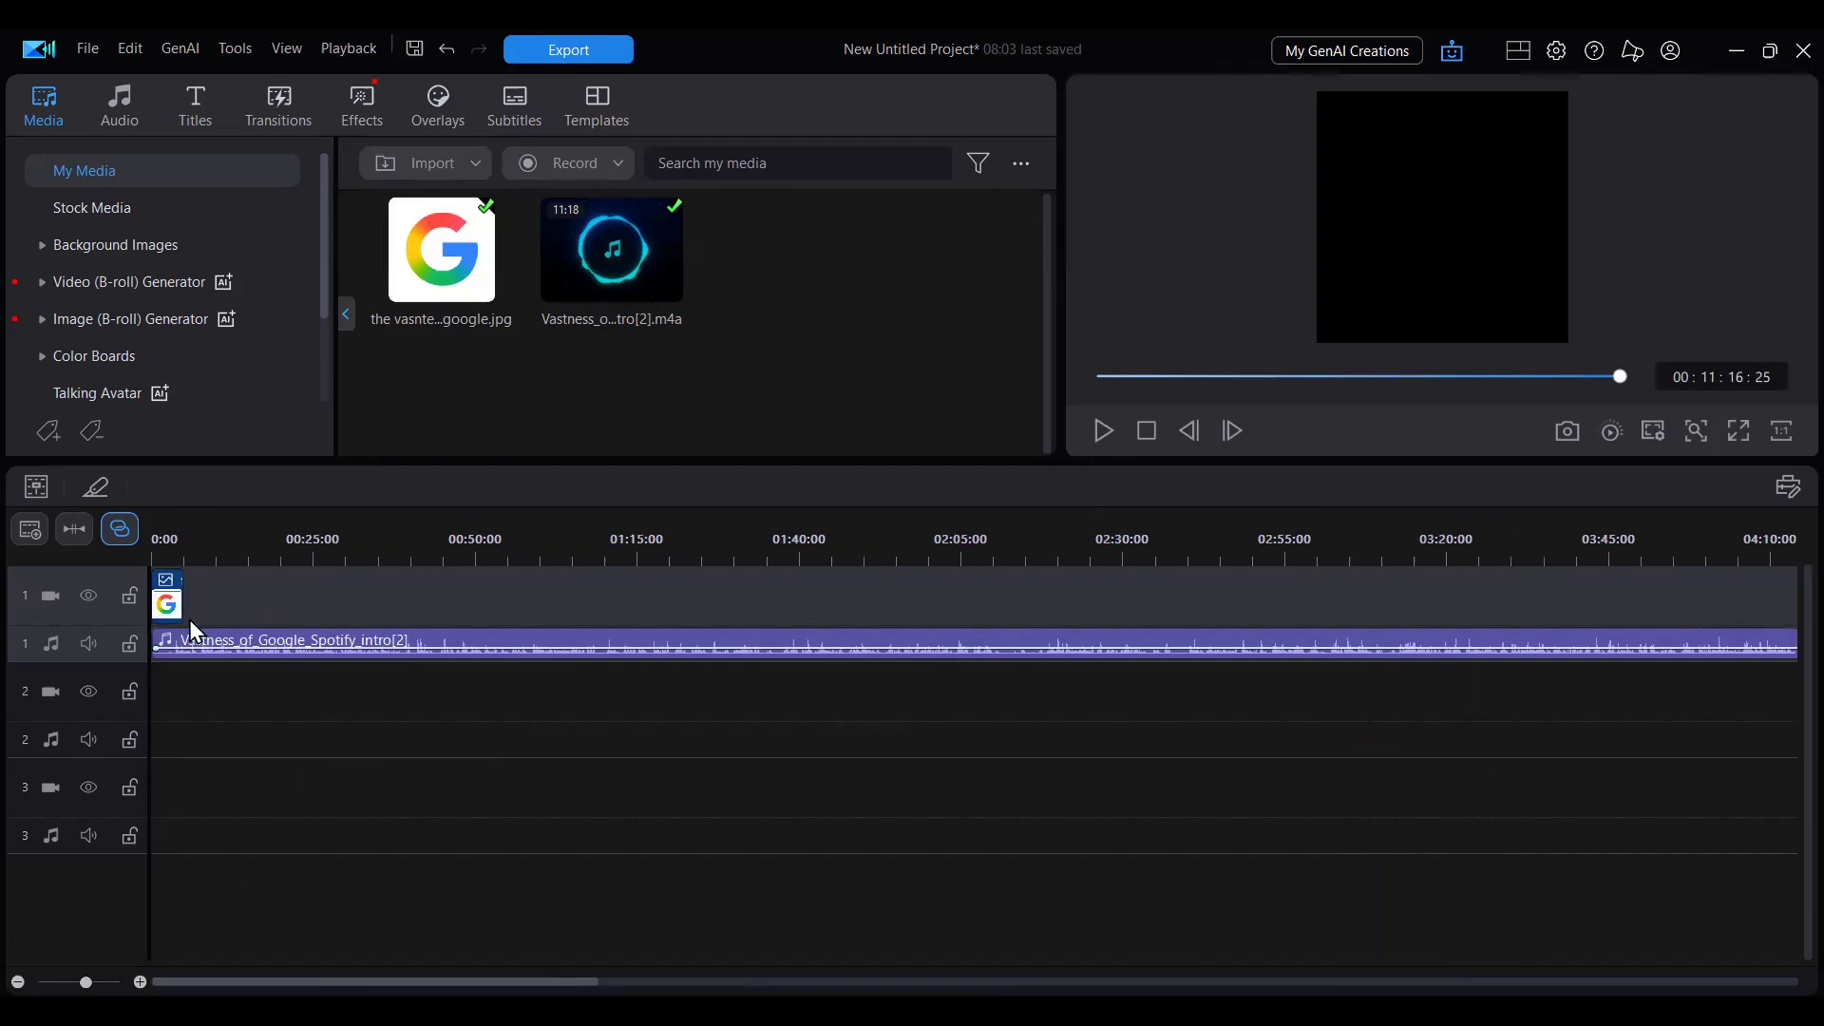
click(169, 601)
click(216, 598)
mouse_move(182, 597)
mouse_down()
mouse_move(318, 613)
mouse_move(168, 609)
mouse_up()
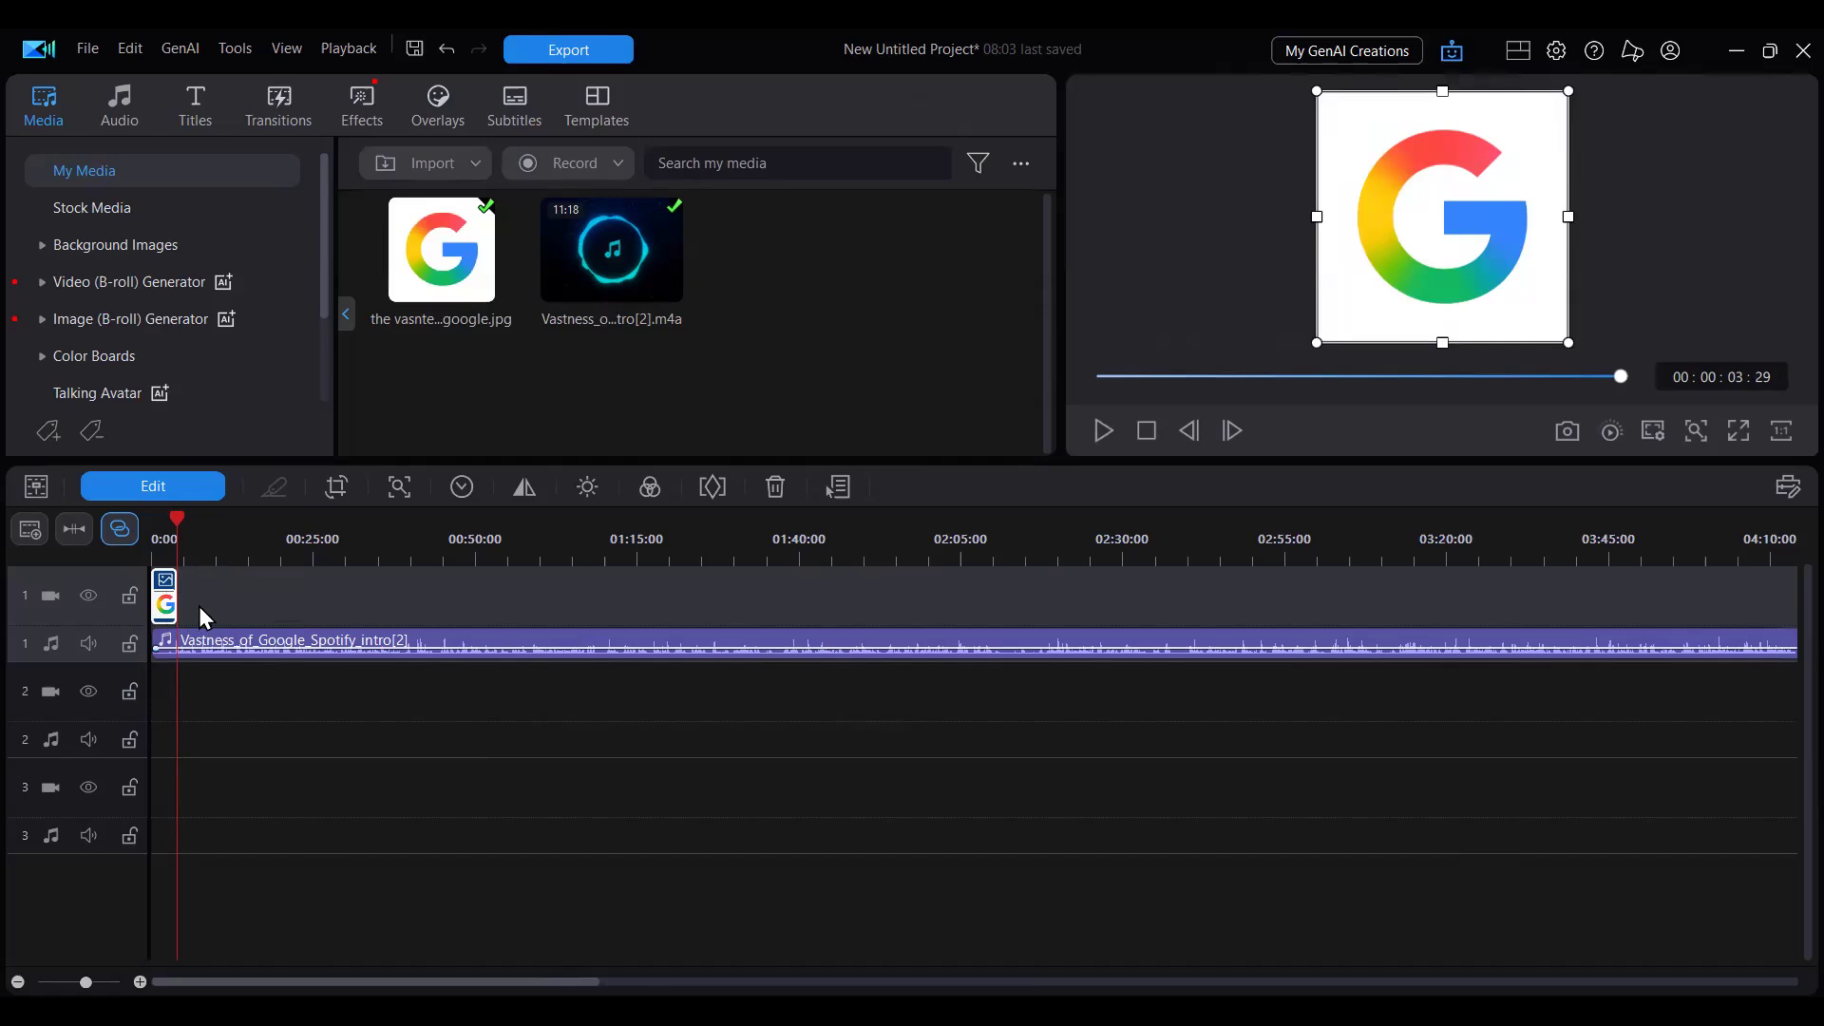
click(191, 597)
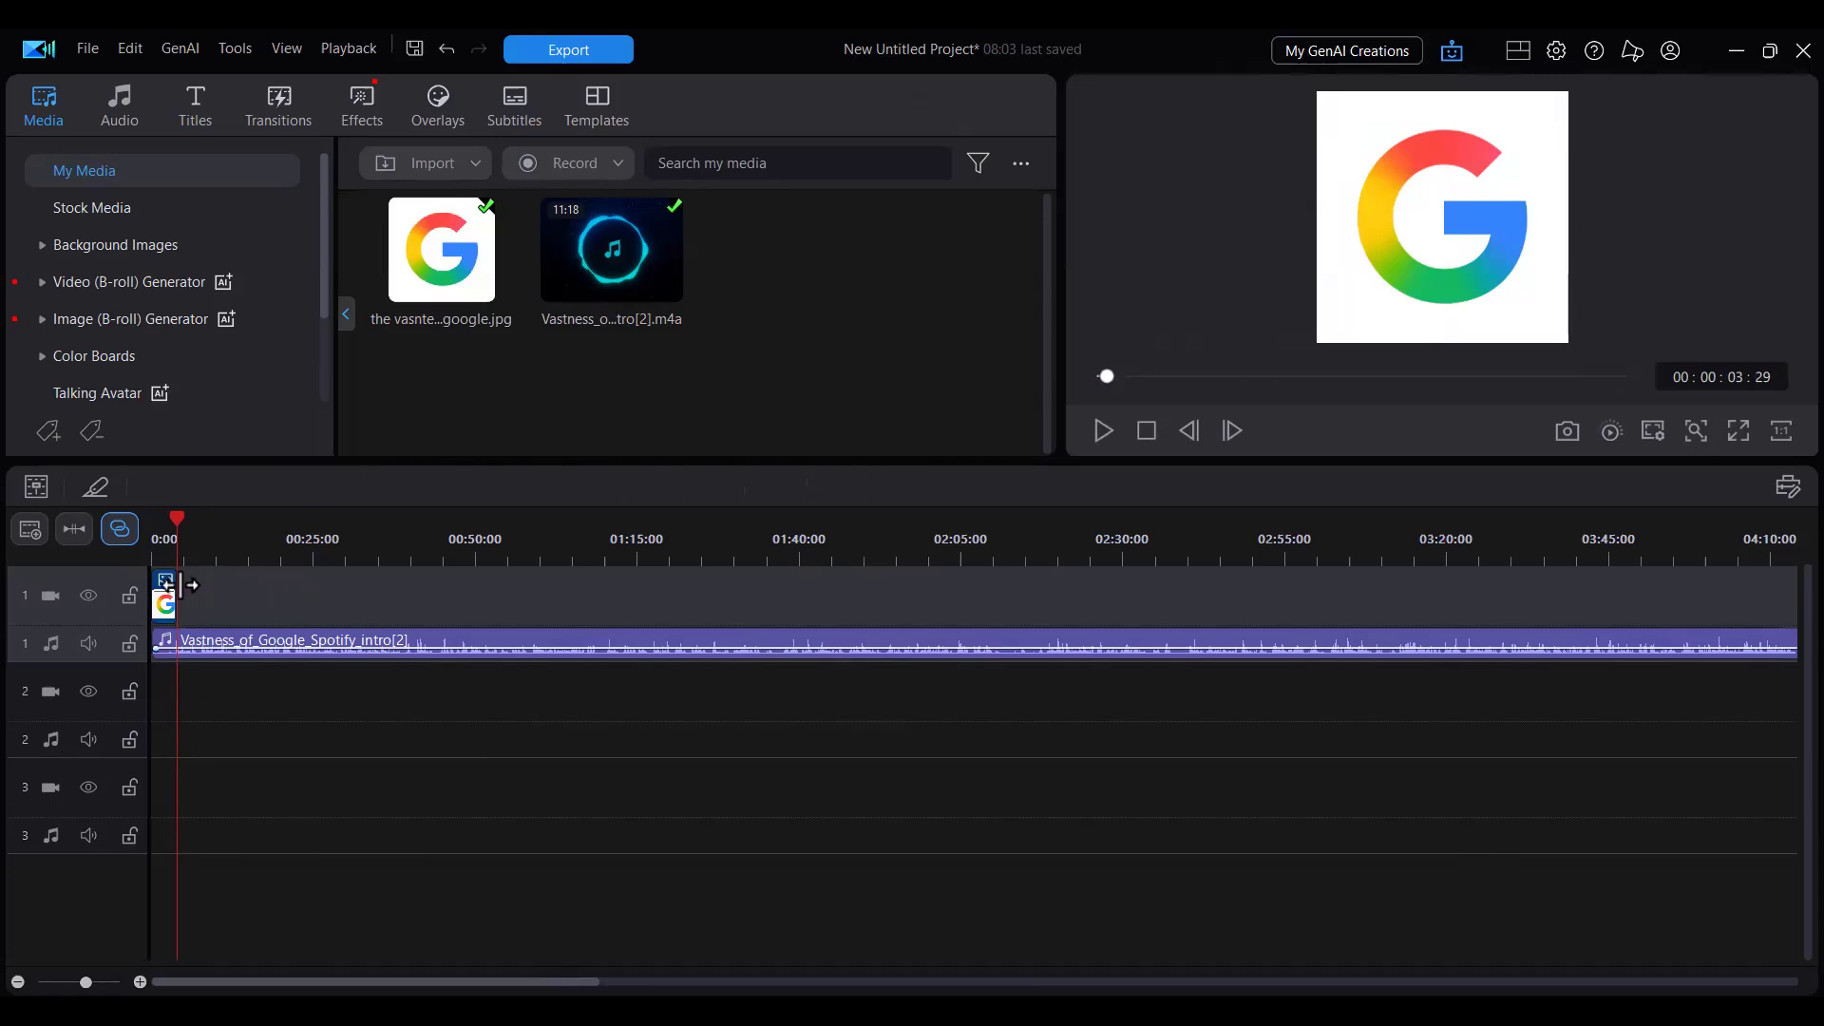
drag(181, 587, 272, 599)
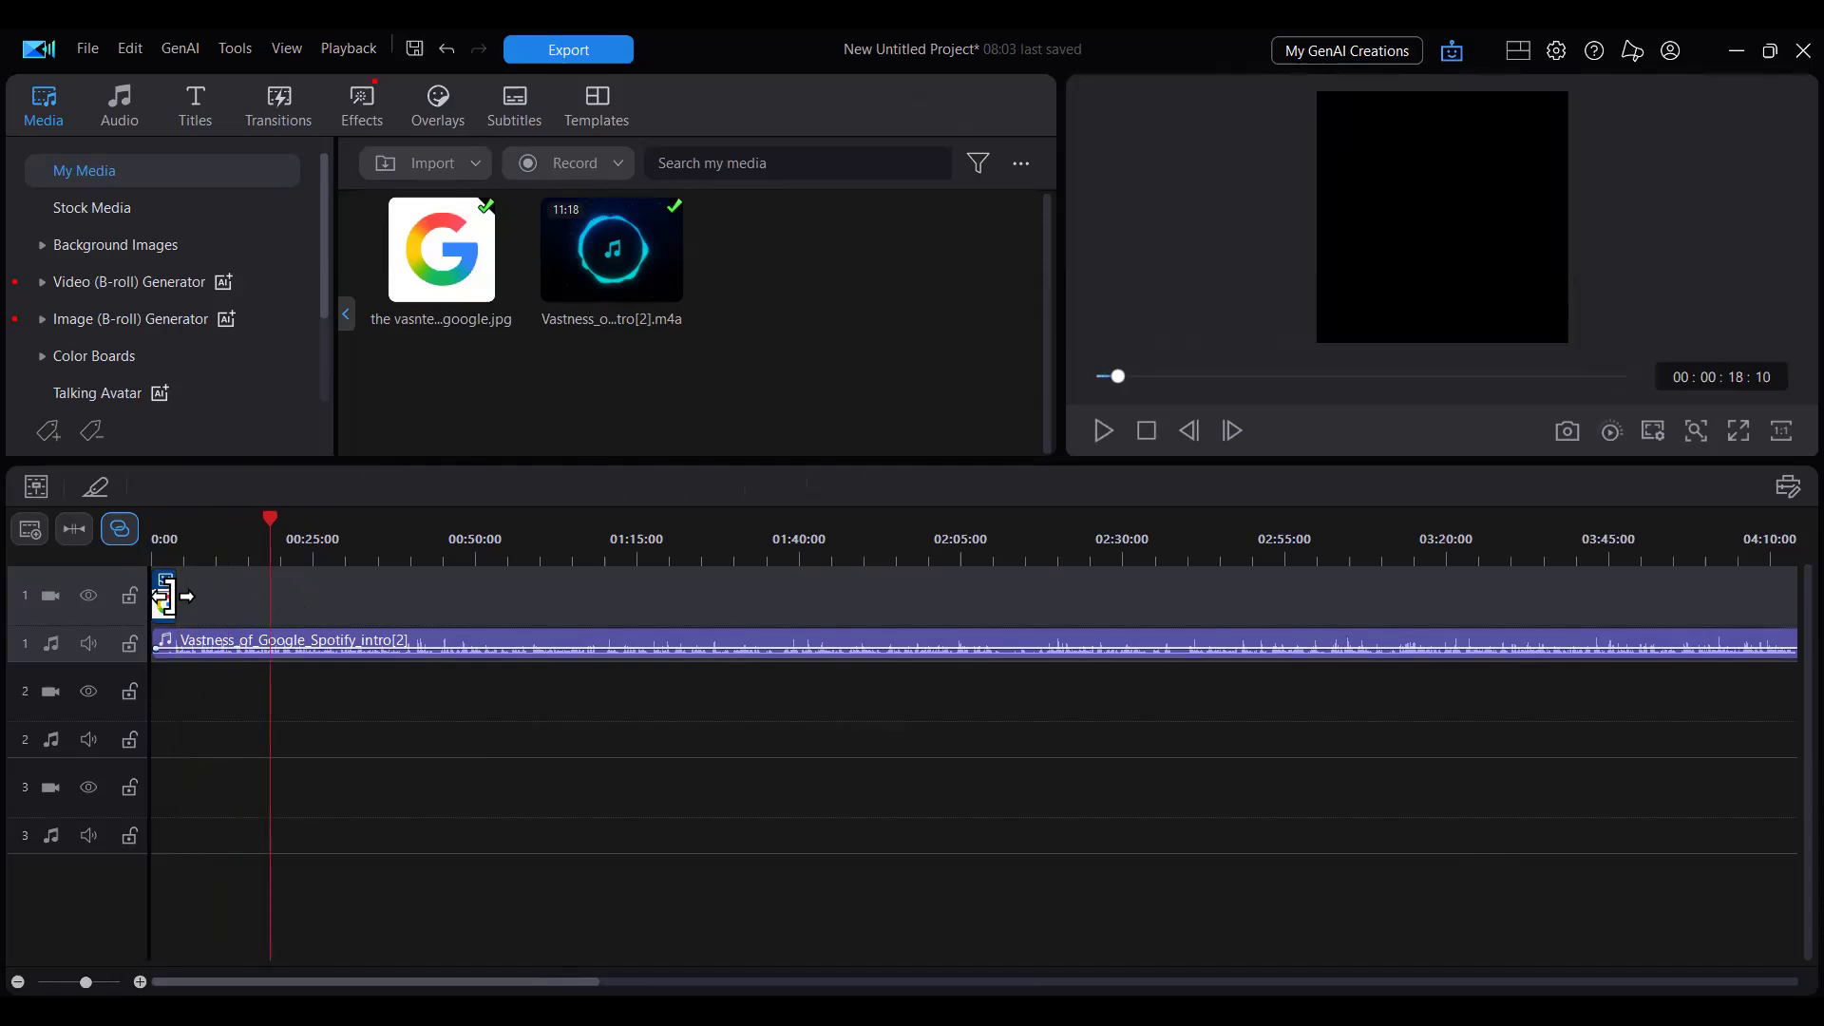
drag(176, 590, 889, 631)
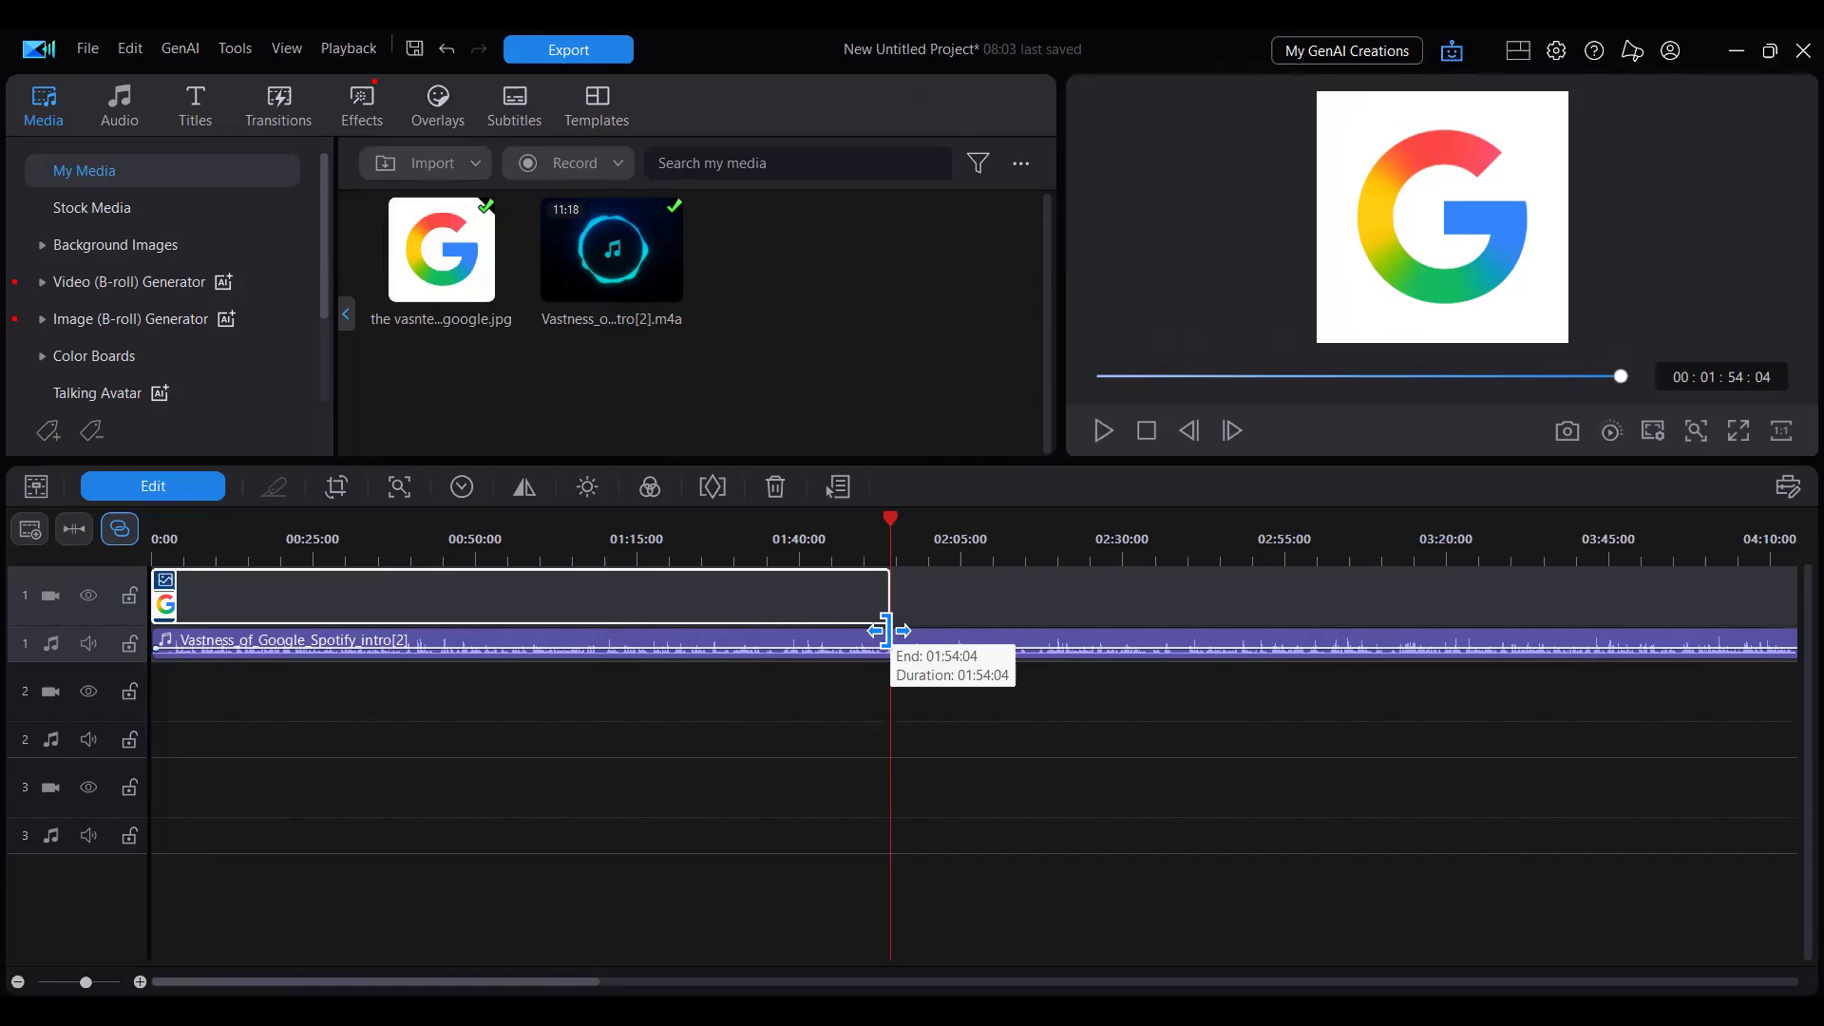
drag(887, 631, 941, 615)
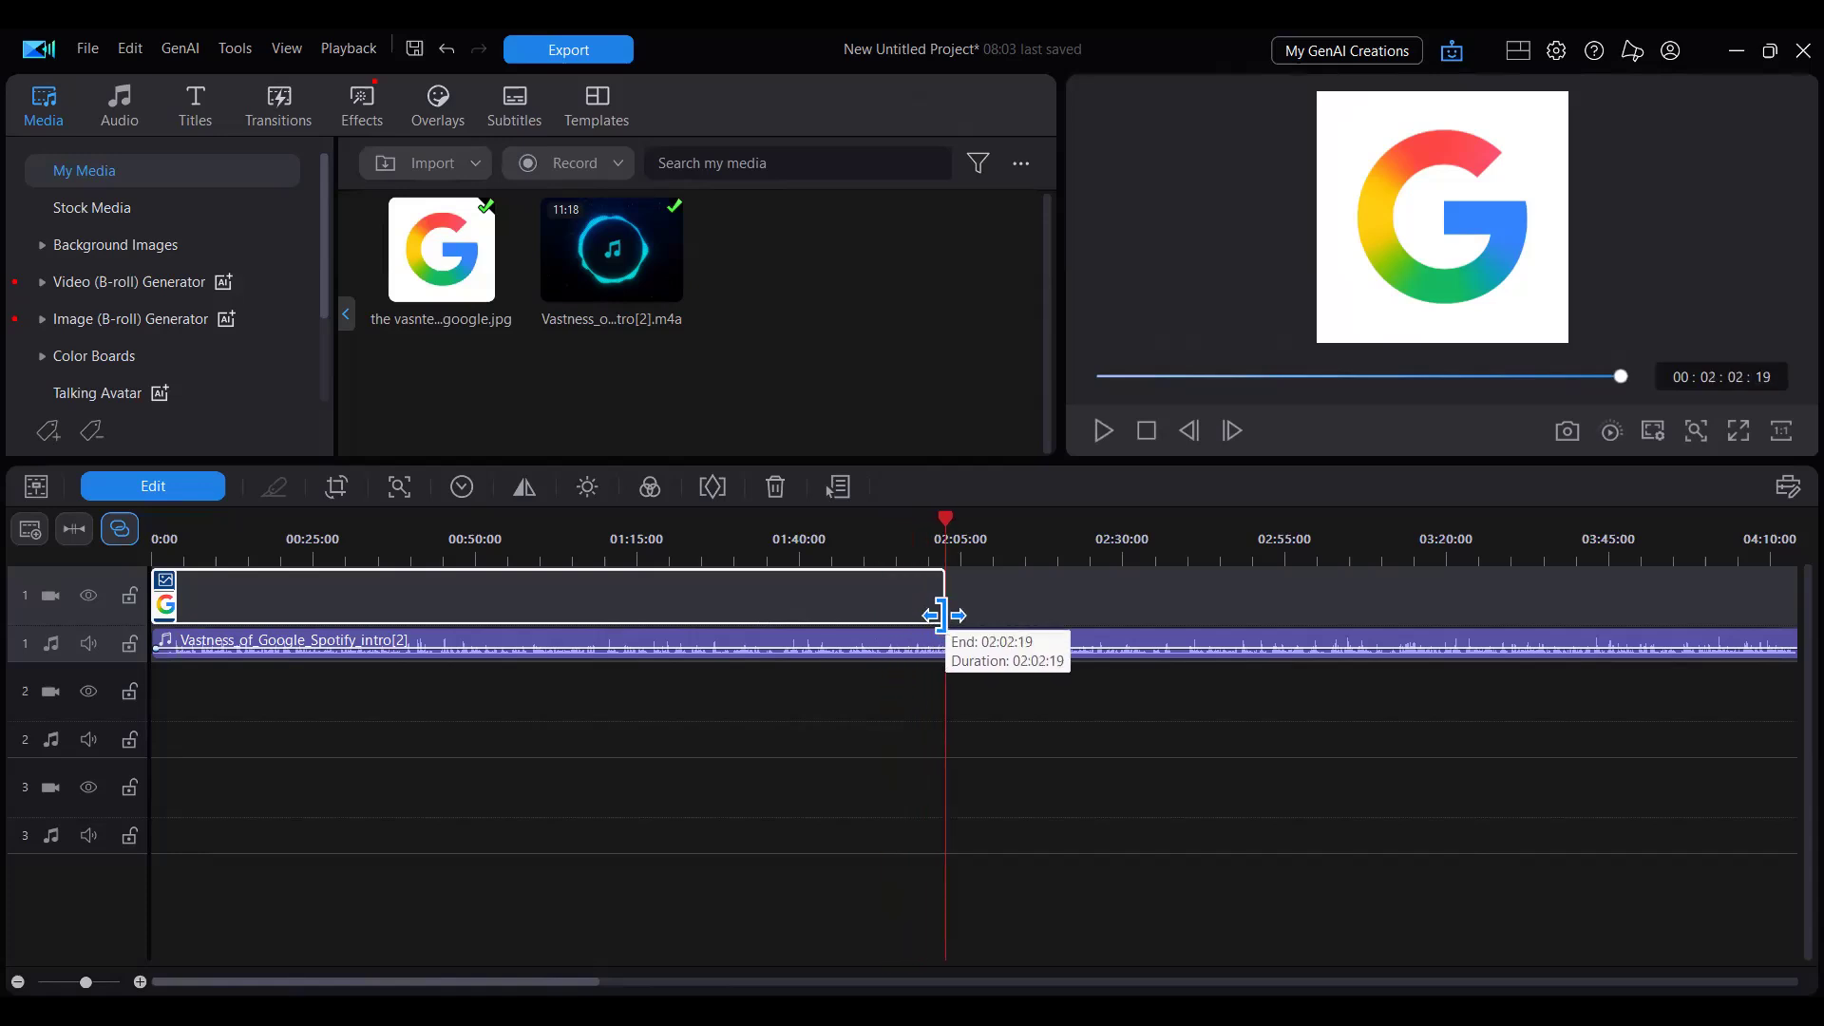
drag(941, 616, 1358, 614)
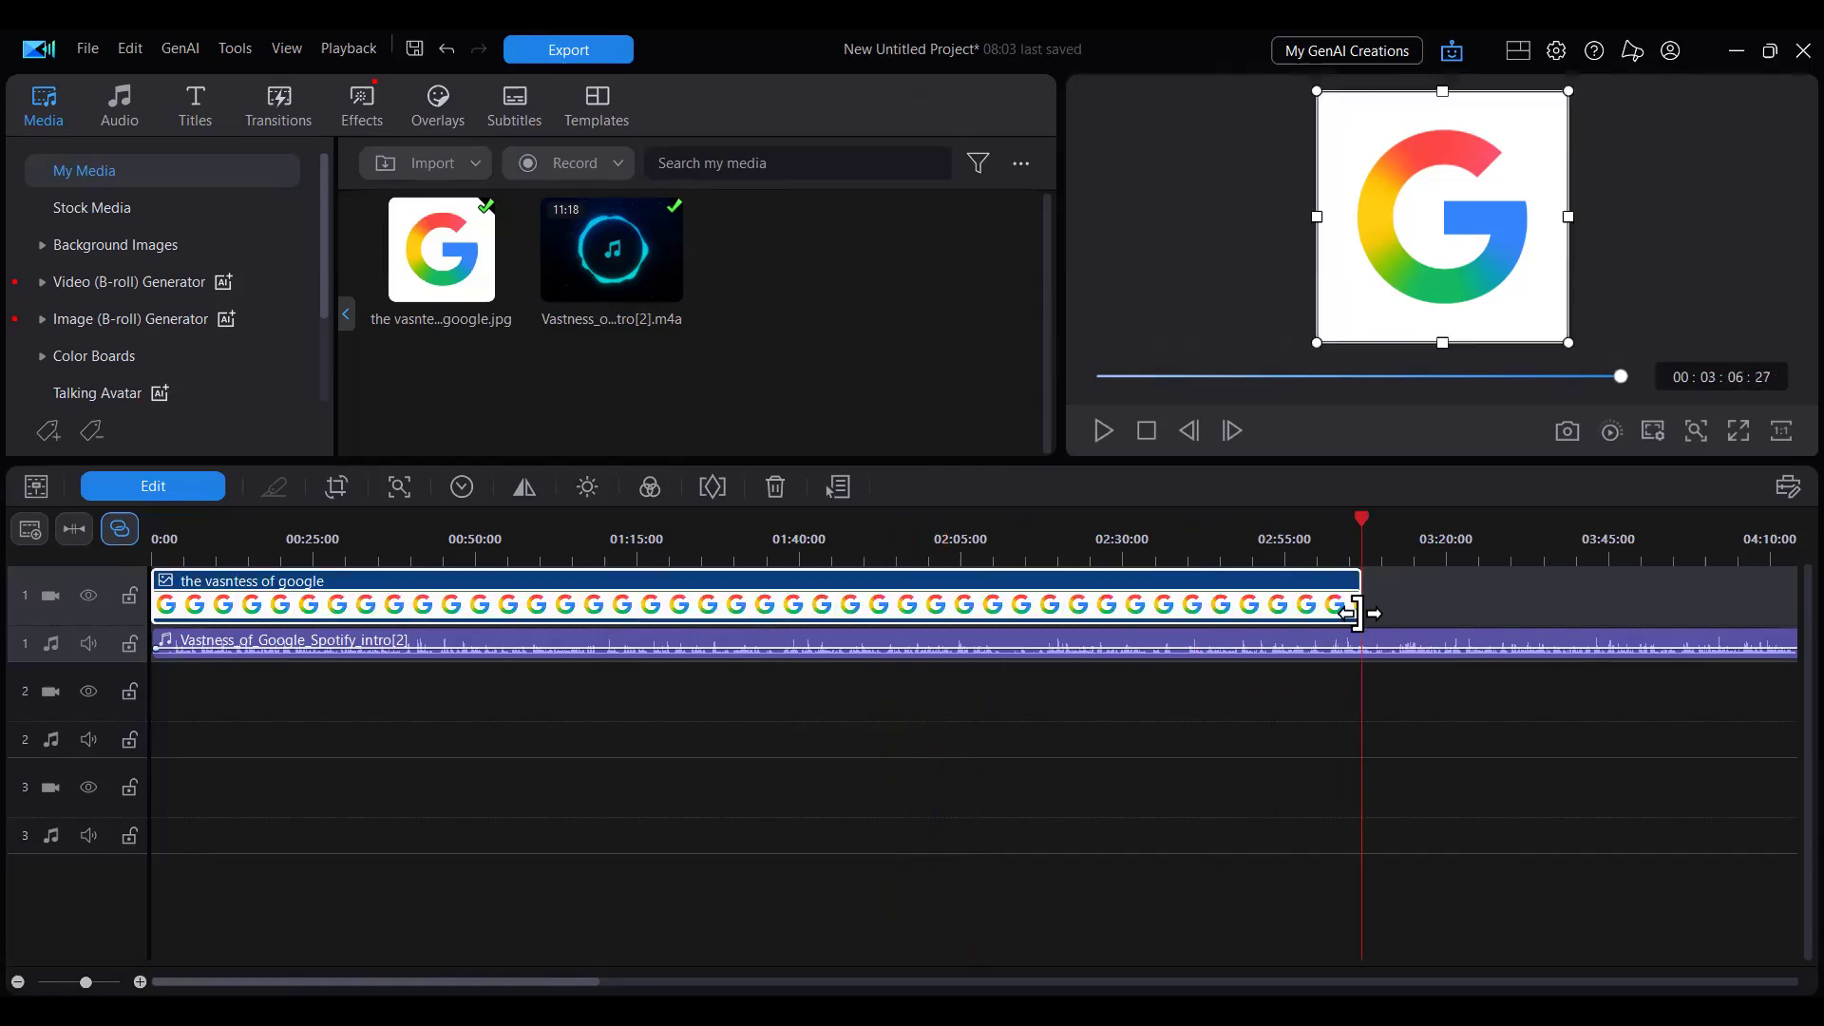
Append a second copy of the Google logo image after the first and extend it to about 00:03:17:14 long
drag(532, 983, 782, 982)
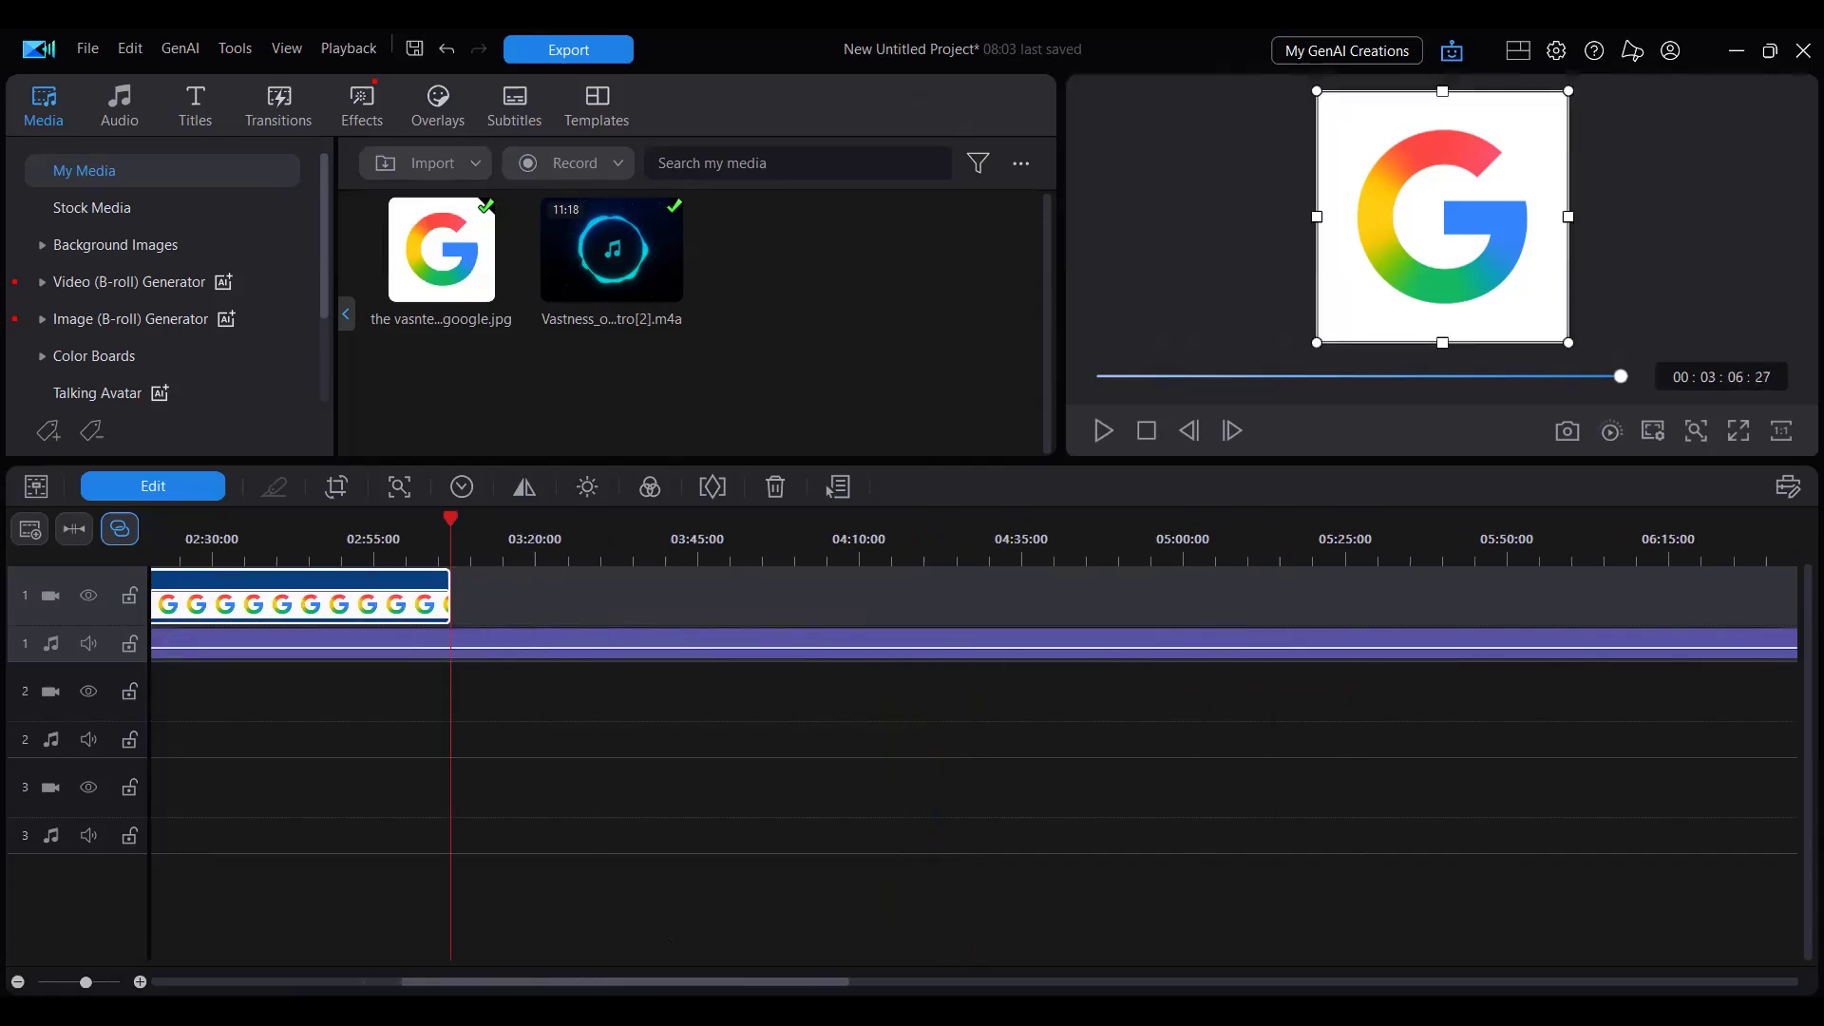
mouse_move(443, 252)
mouse_down()
mouse_move(447, 323)
mouse_move(362, 613)
mouse_move(322, 616)
mouse_move(476, 595)
mouse_move(1564, 618)
mouse_move(1582, 635)
mouse_up()
click(359, 606)
Append two more Google logo images on video track 1, extending the last to about 00:01:28:17 so it ends with the recording
drag(826, 982, 1158, 982)
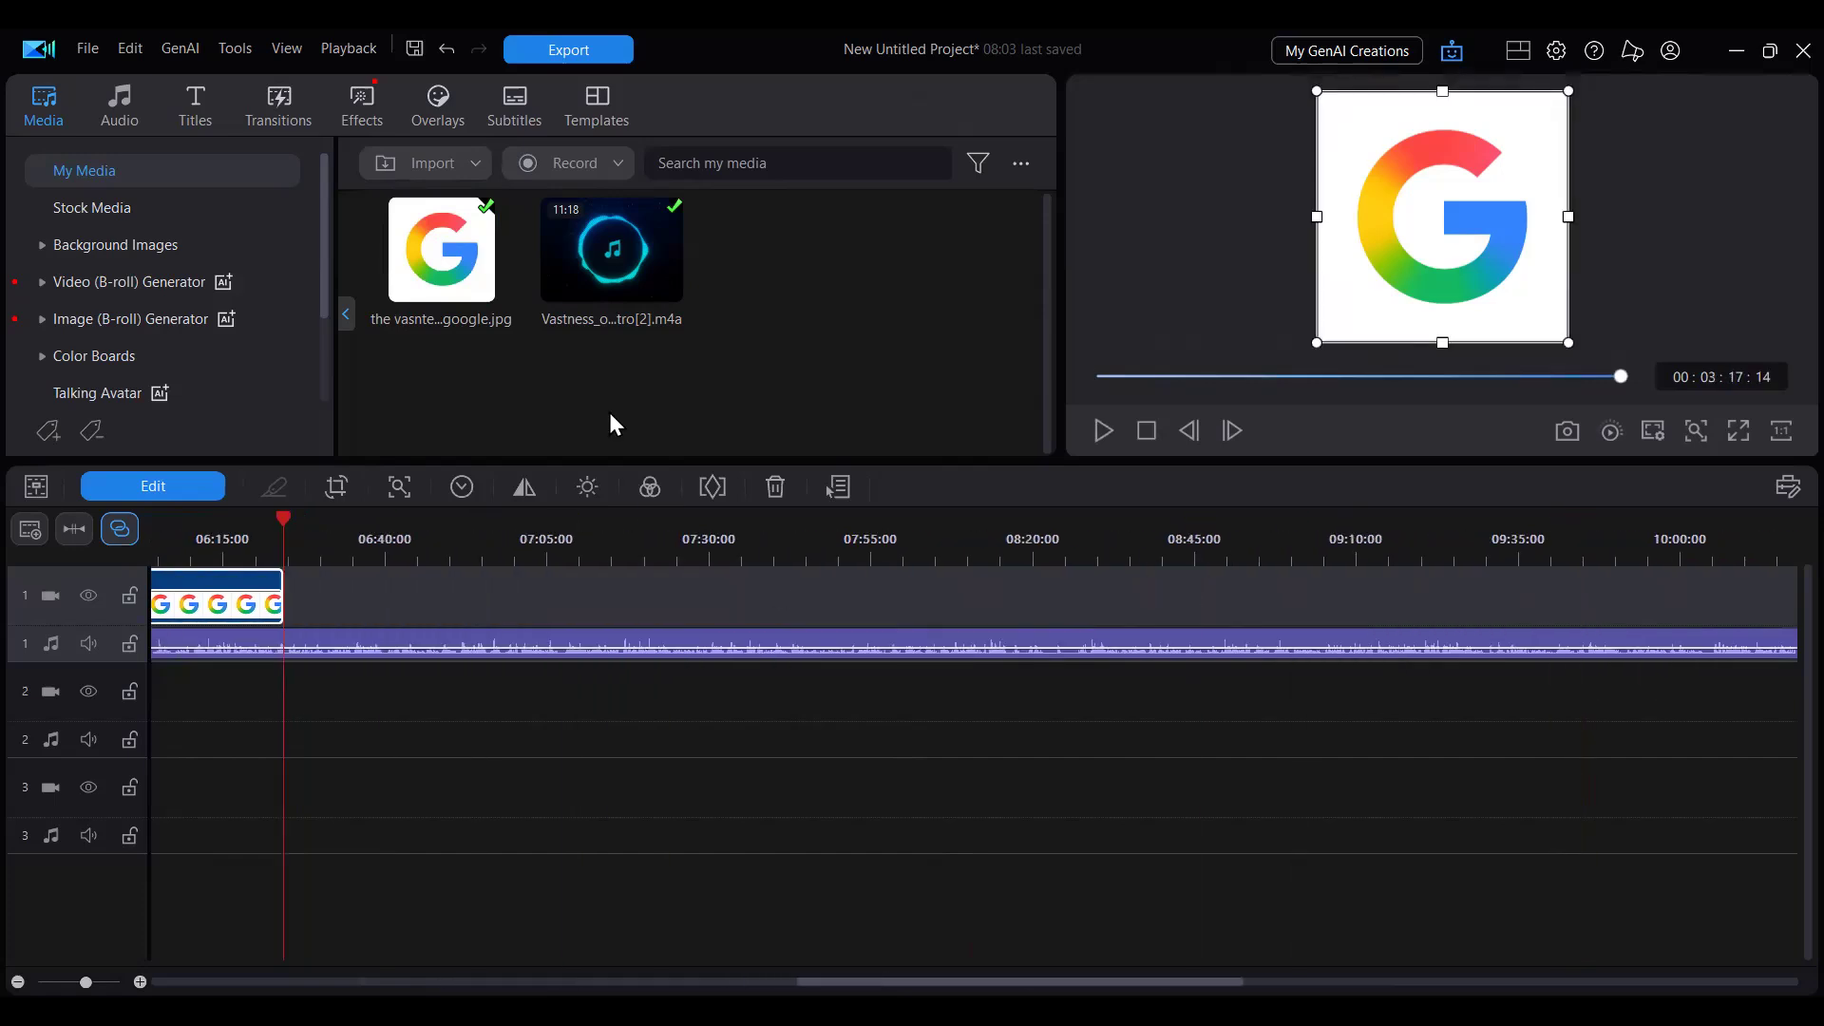
drag(440, 305, 1606, 629)
drag(1051, 982, 1304, 982)
drag(437, 271, 1248, 684)
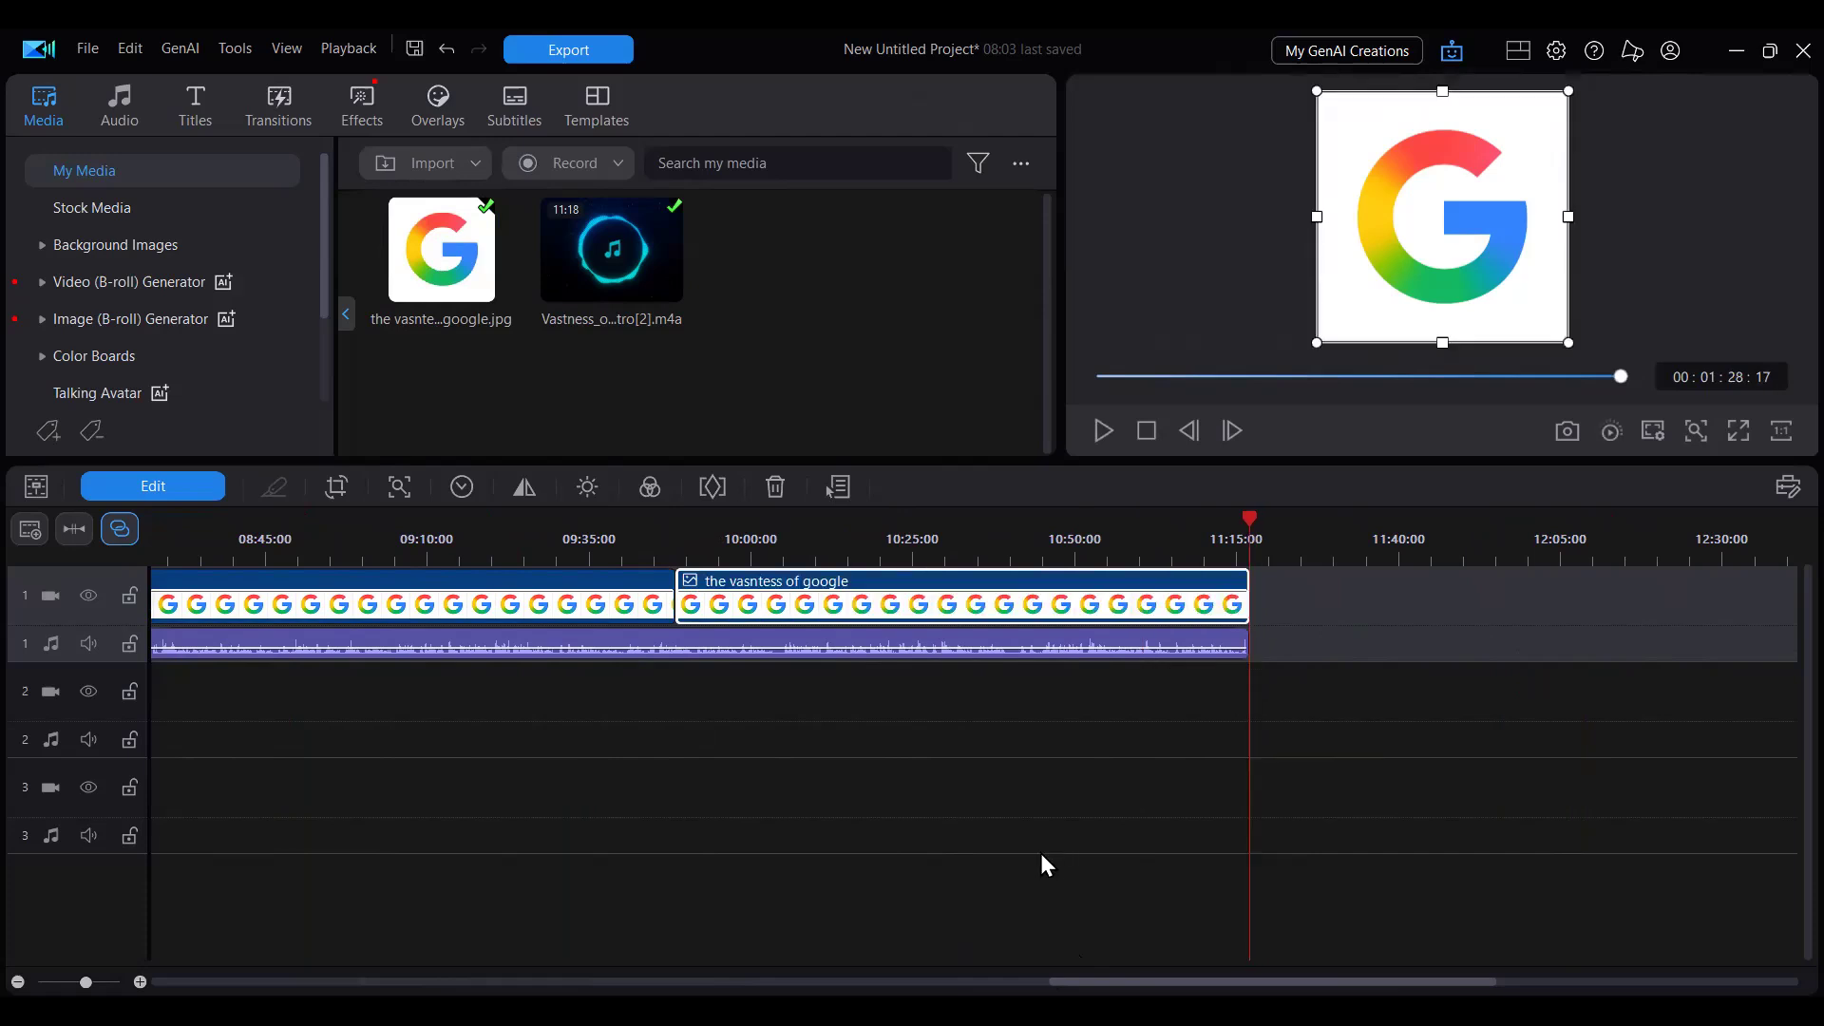
Return to the start of the timeline and raise the volume level of the Vastness recording on audio track 1
key(Home)
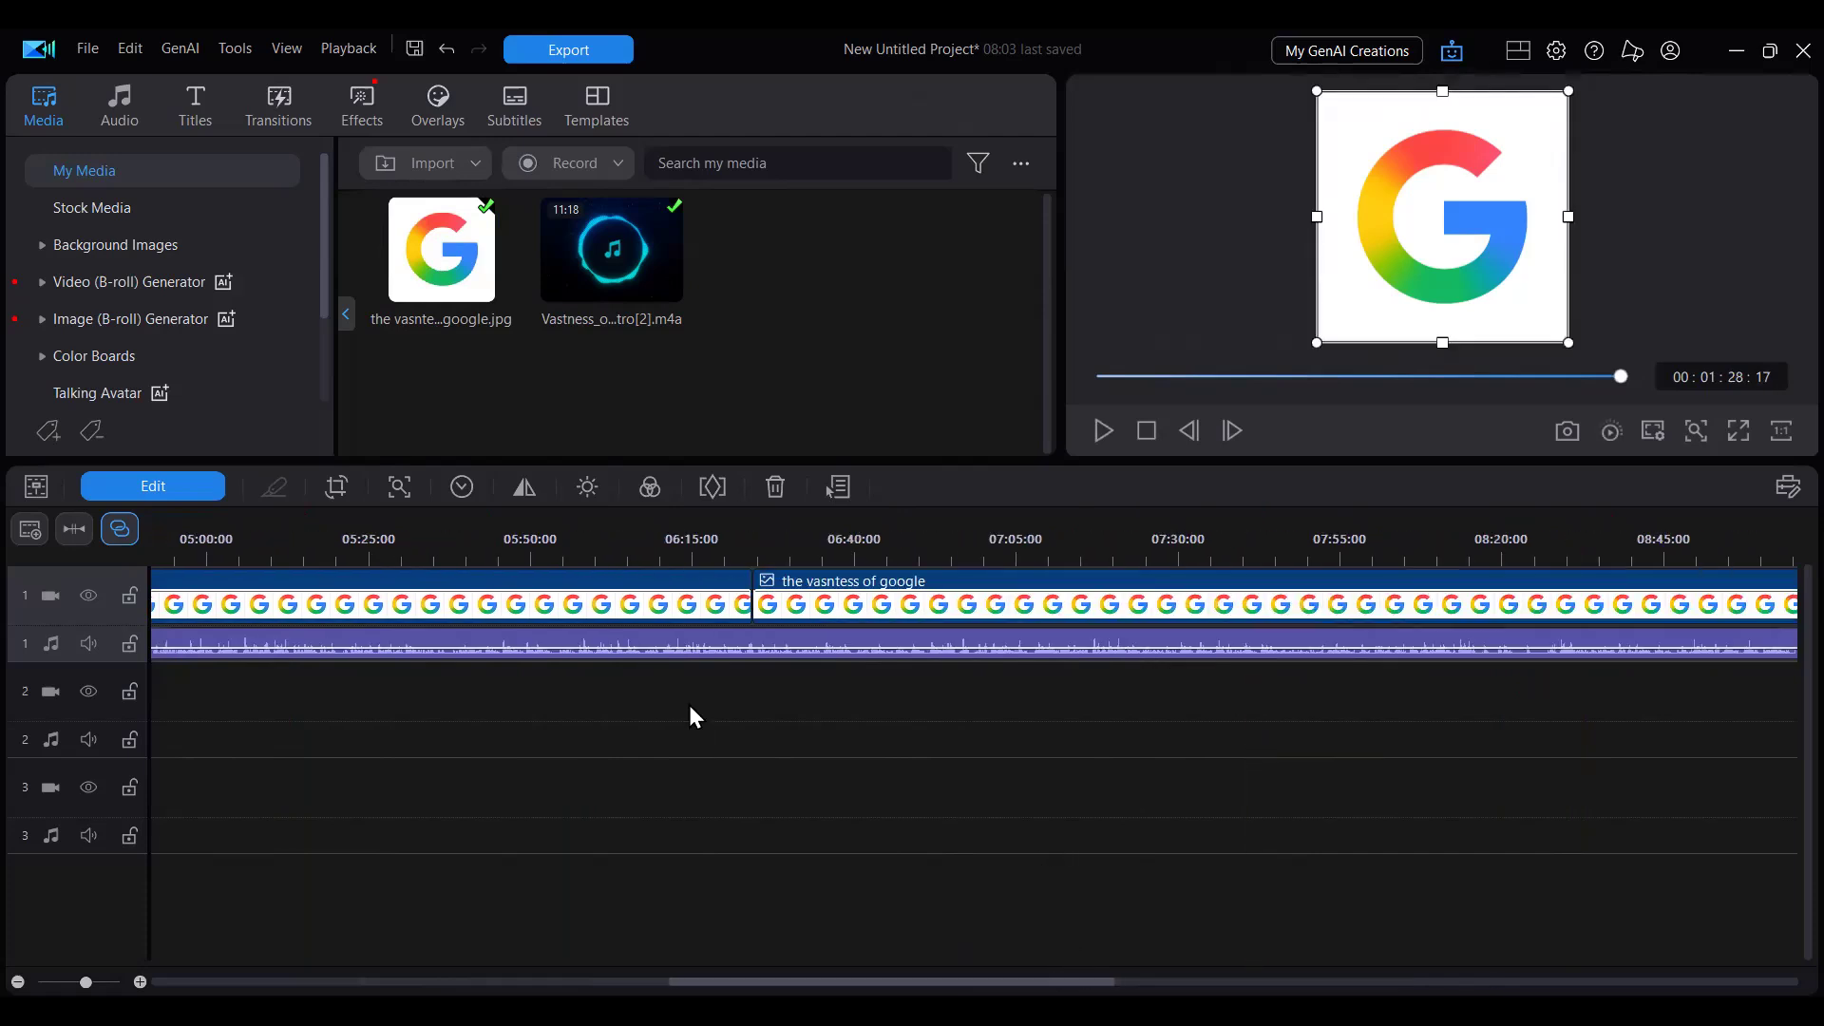
click(659, 640)
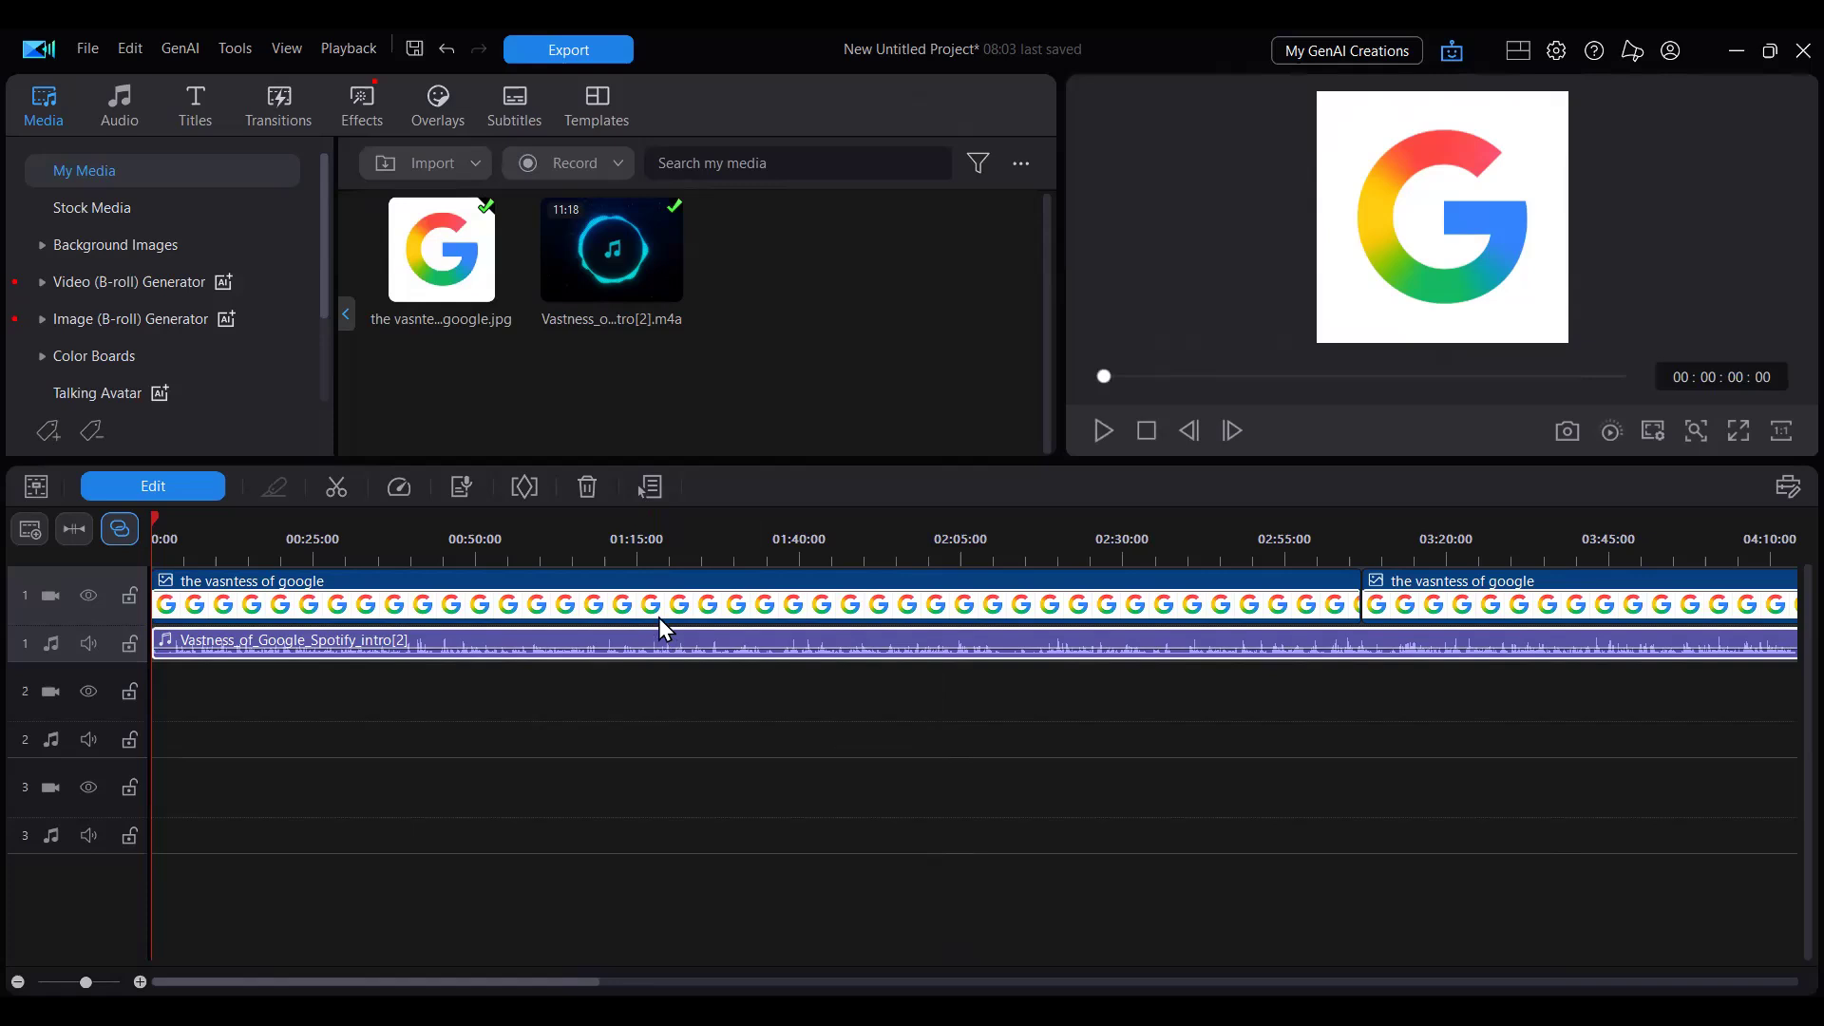
drag(655, 645, 655, 576)
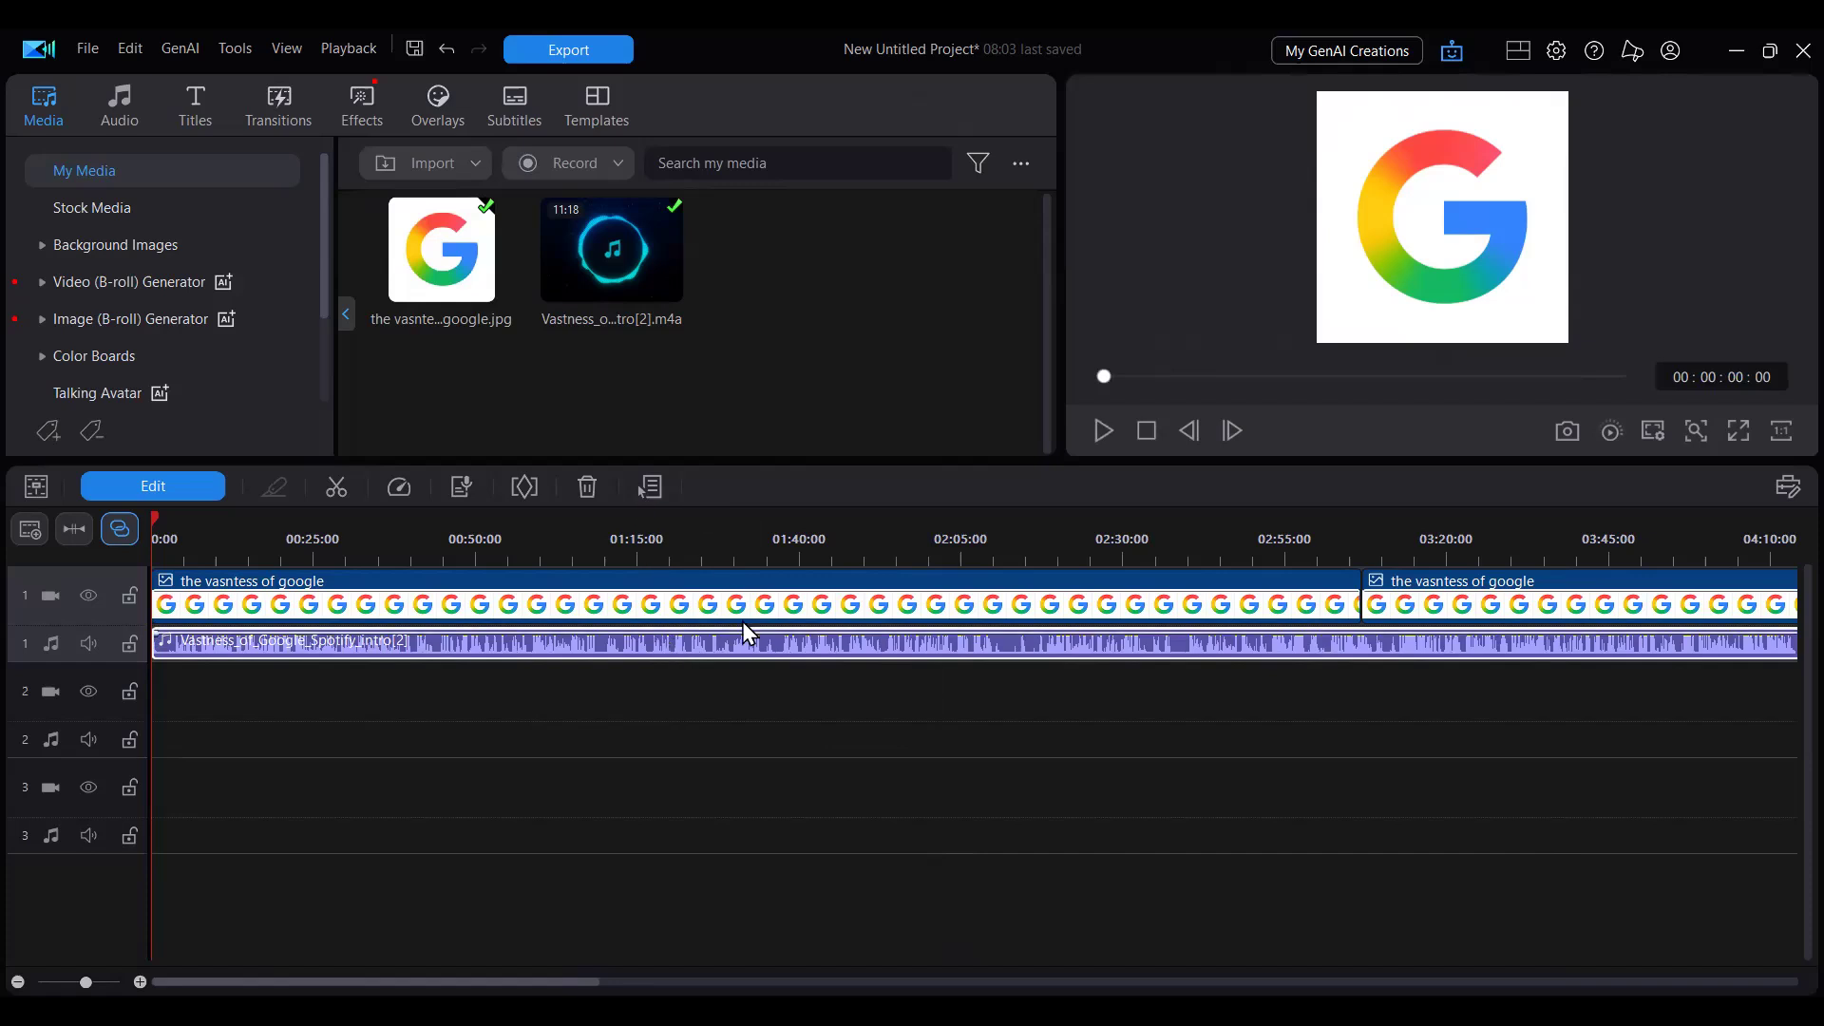
Place an extra copy of the Google logo image on video track 1 at about 00:12:57, beyond the recording's end
drag(513, 983, 1331, 983)
scroll(1132, 724, right, 10)
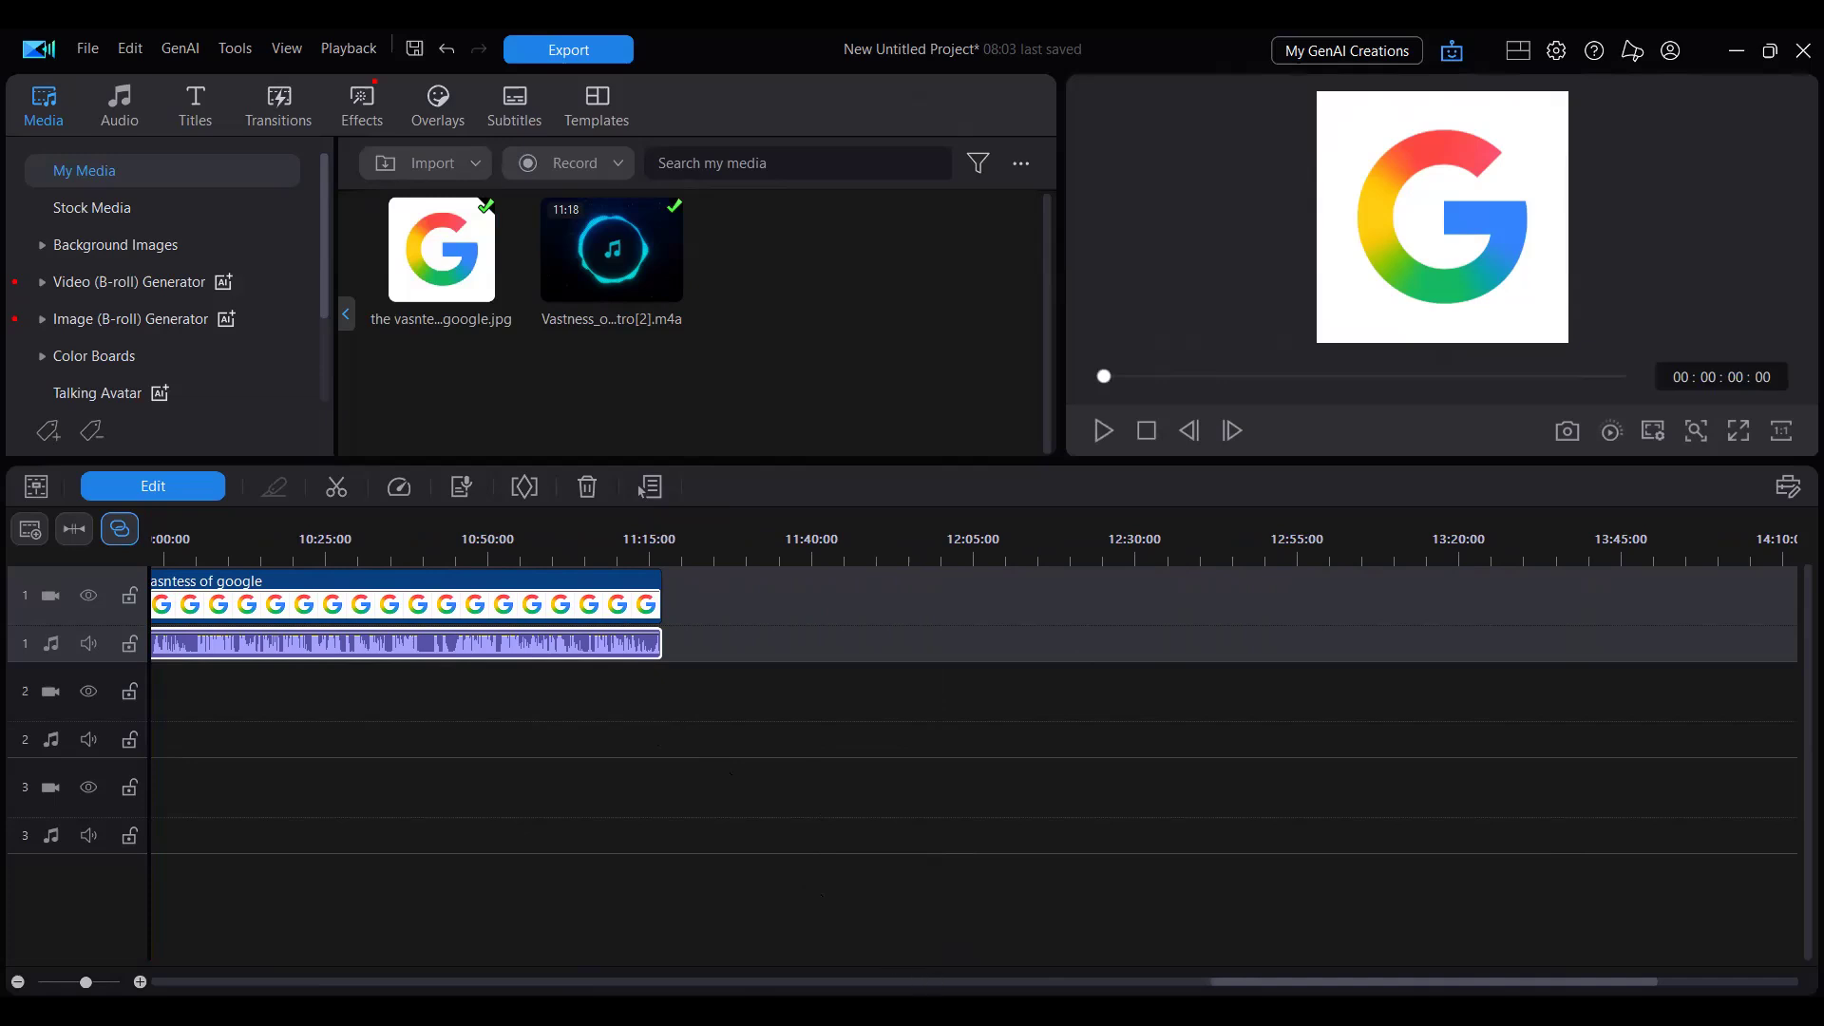
drag(1435, 982, 525, 982)
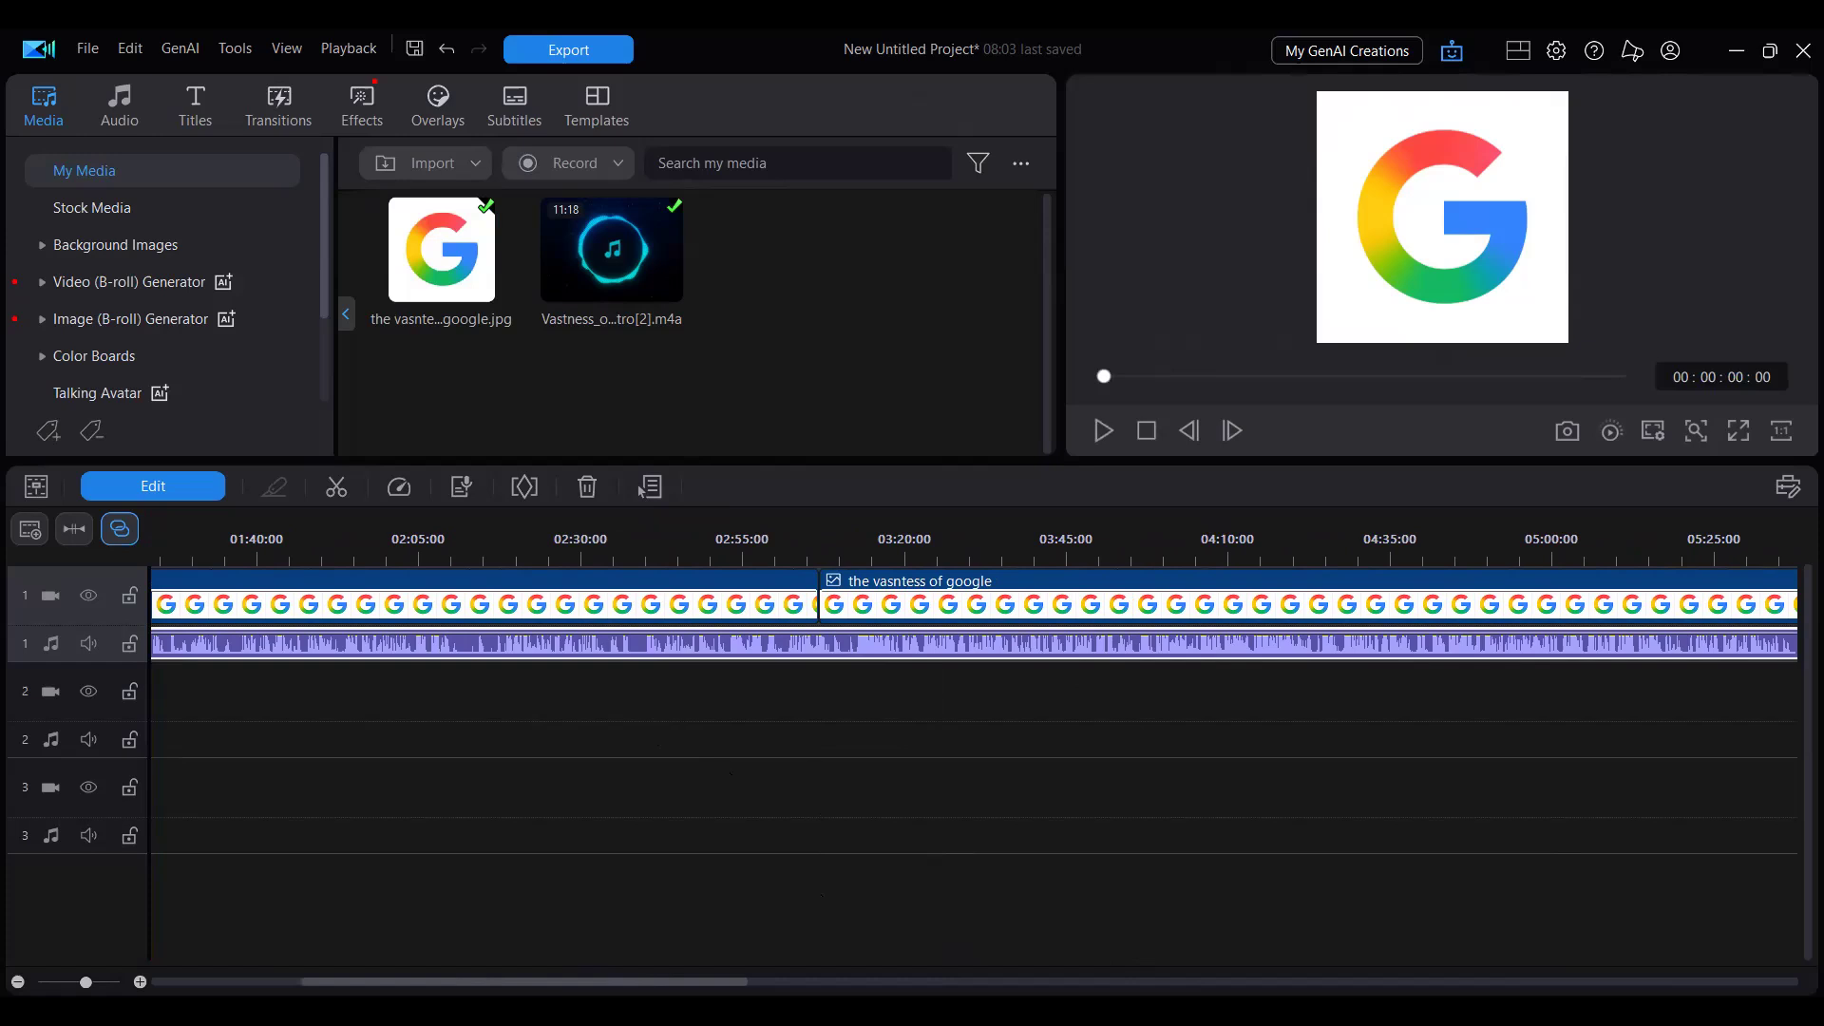
drag(525, 983, 1389, 983)
drag(397, 294, 1558, 618)
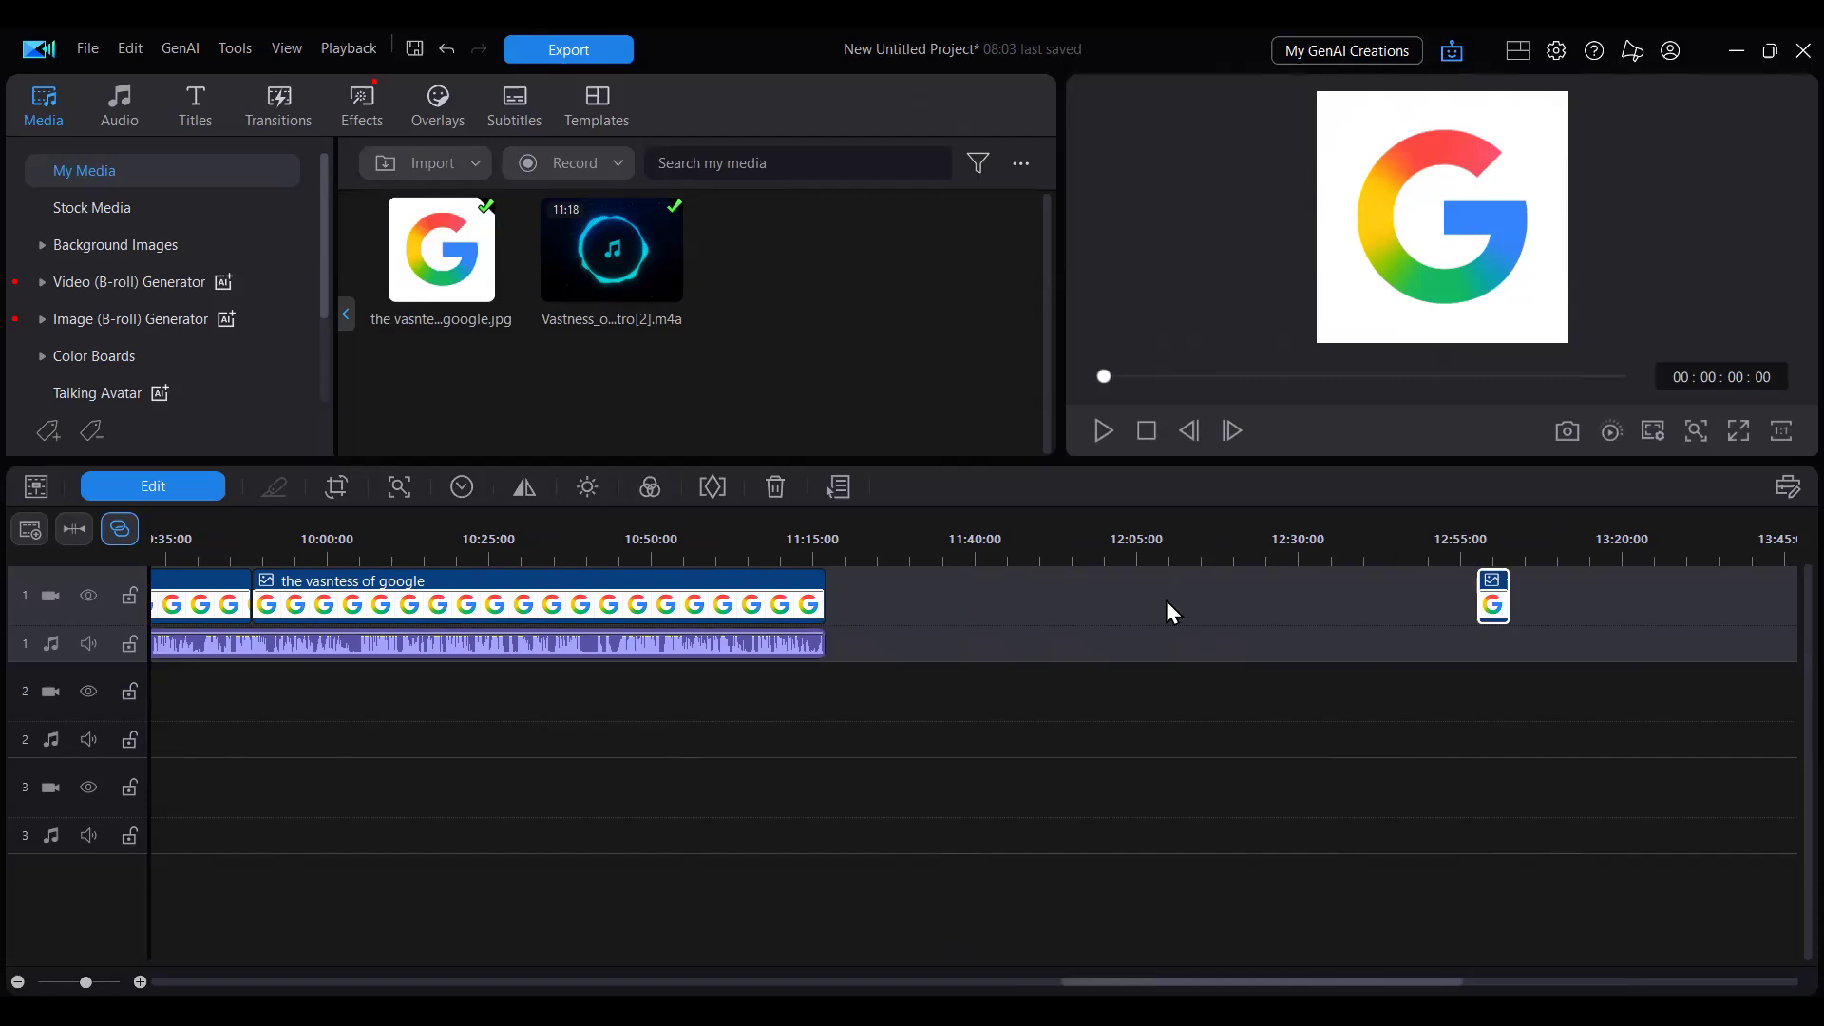
Play the timeline from just before 00:11:15 past the end of the recording into the empty gap
click(811, 555)
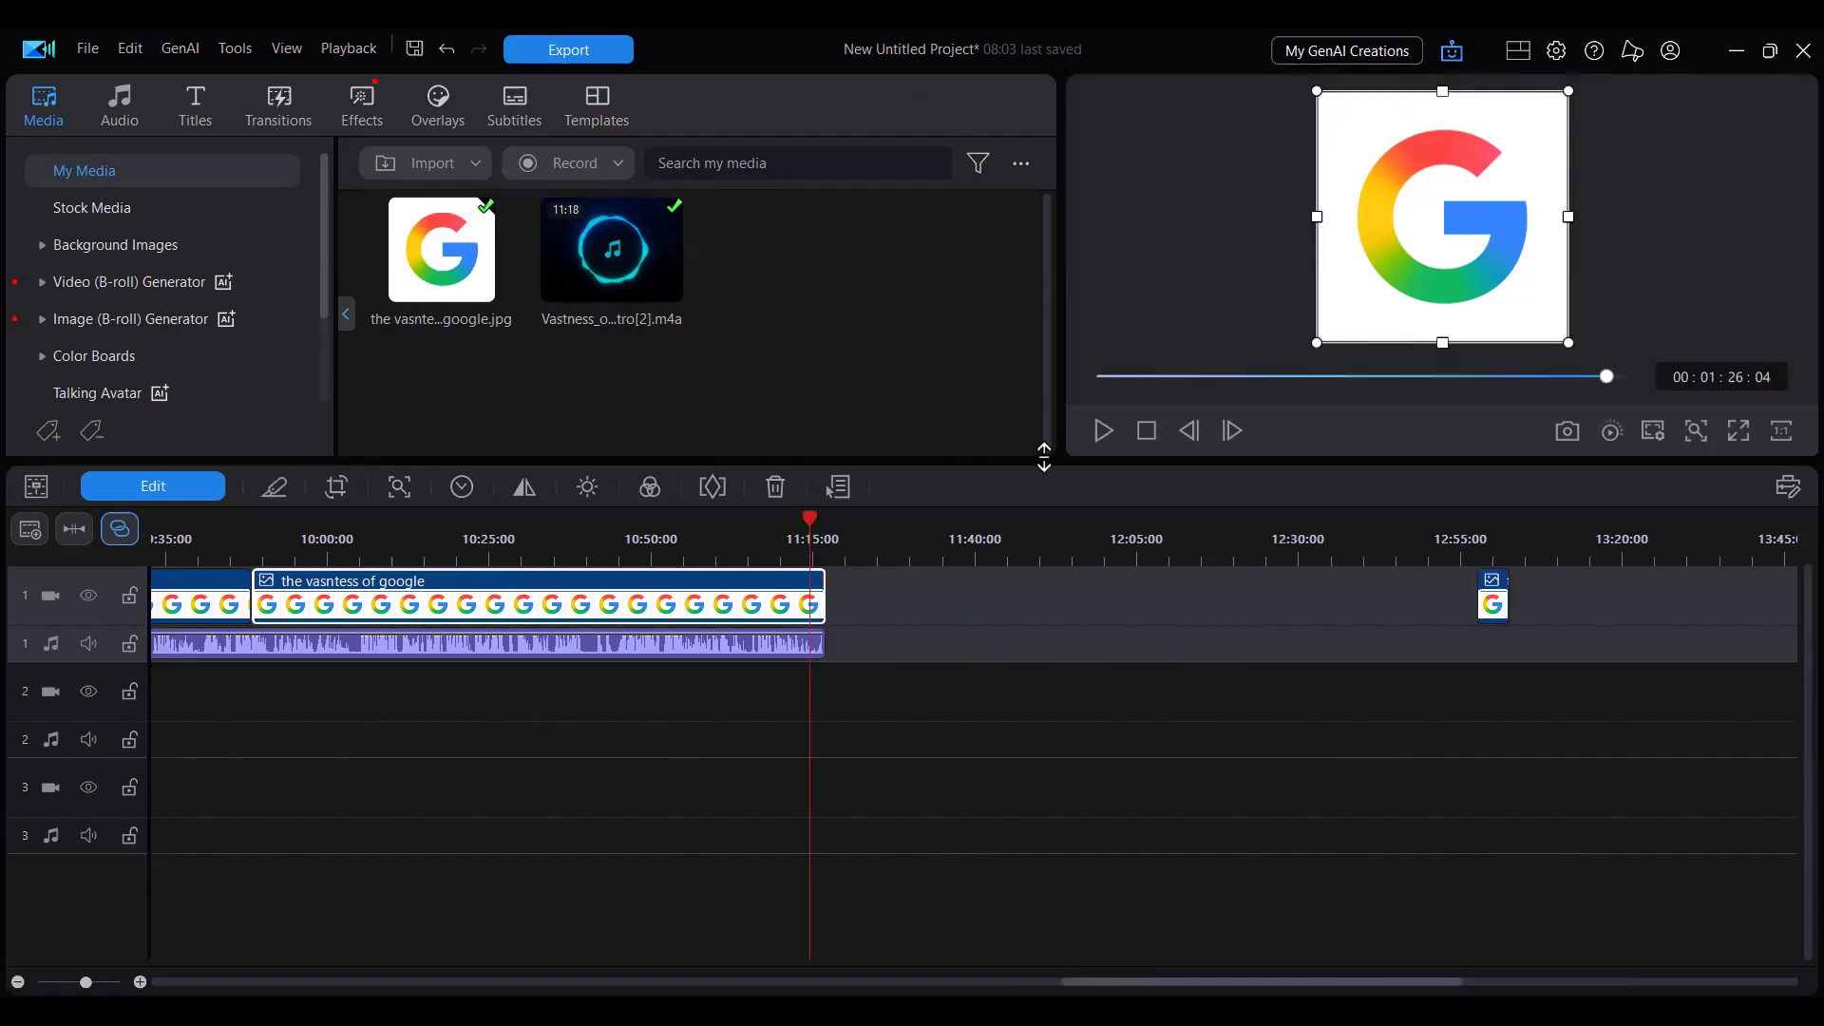
click(1102, 430)
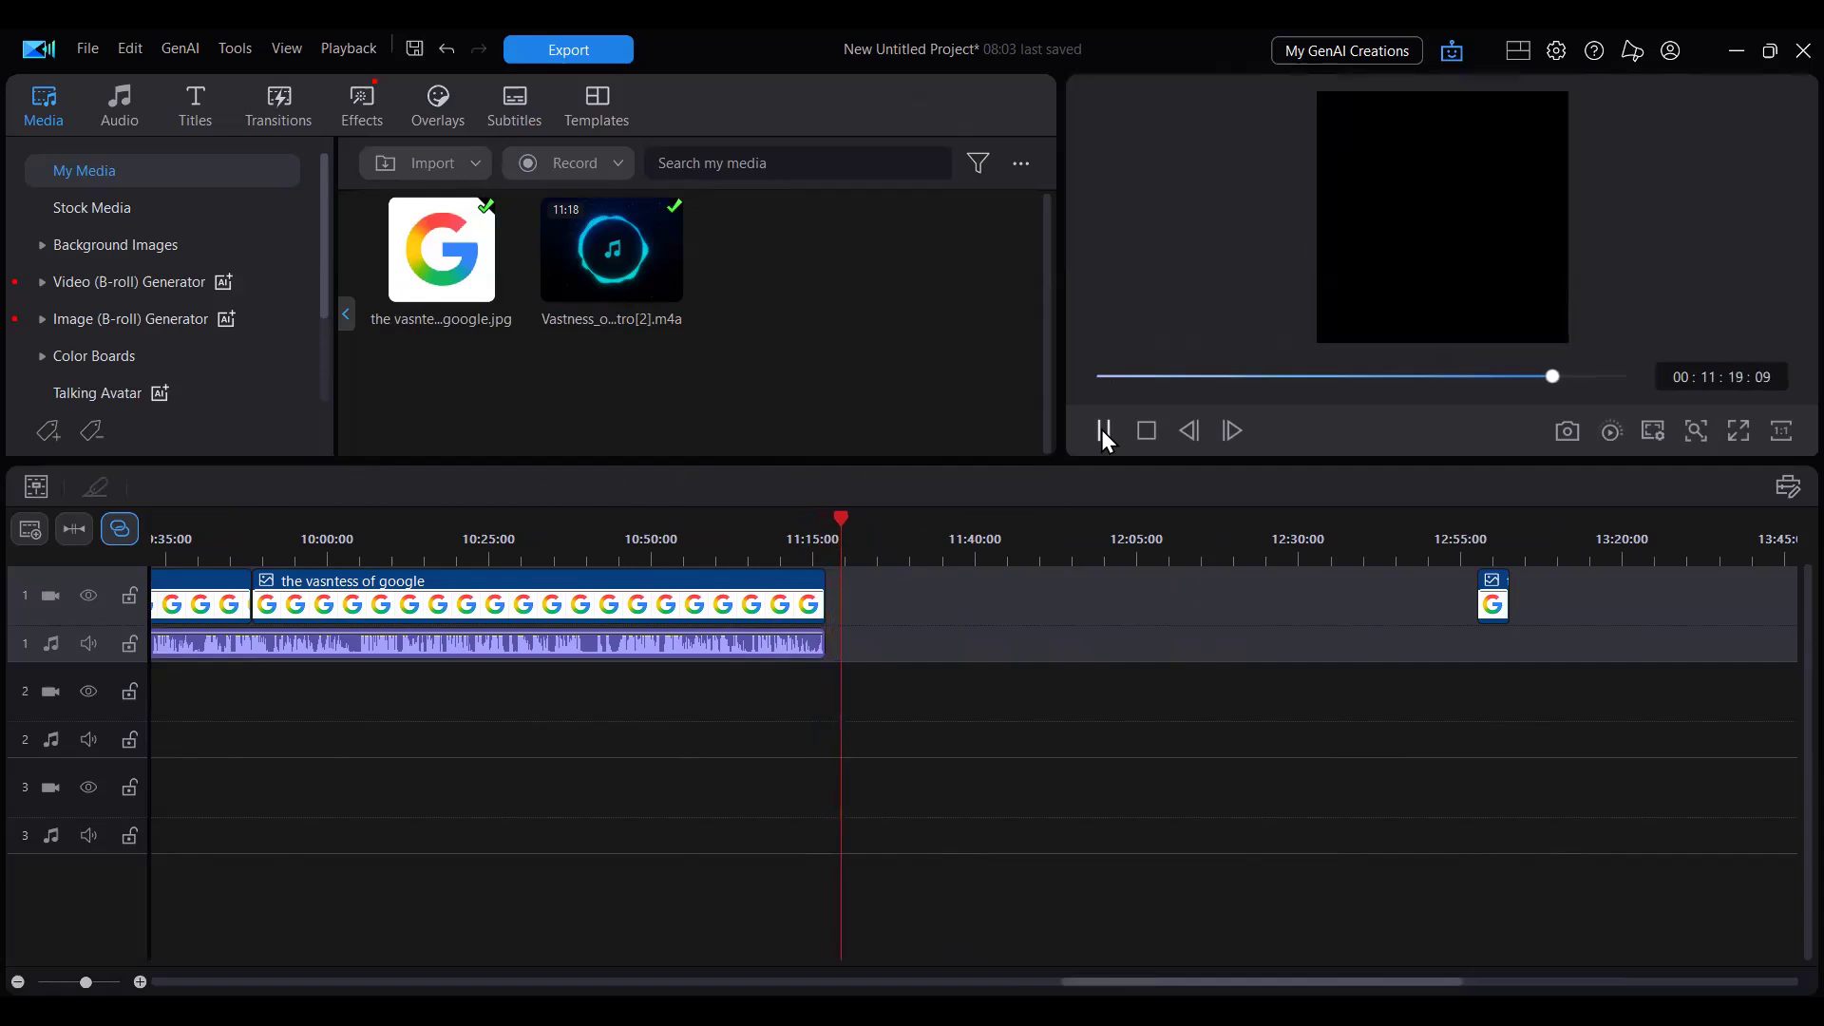
click(1102, 431)
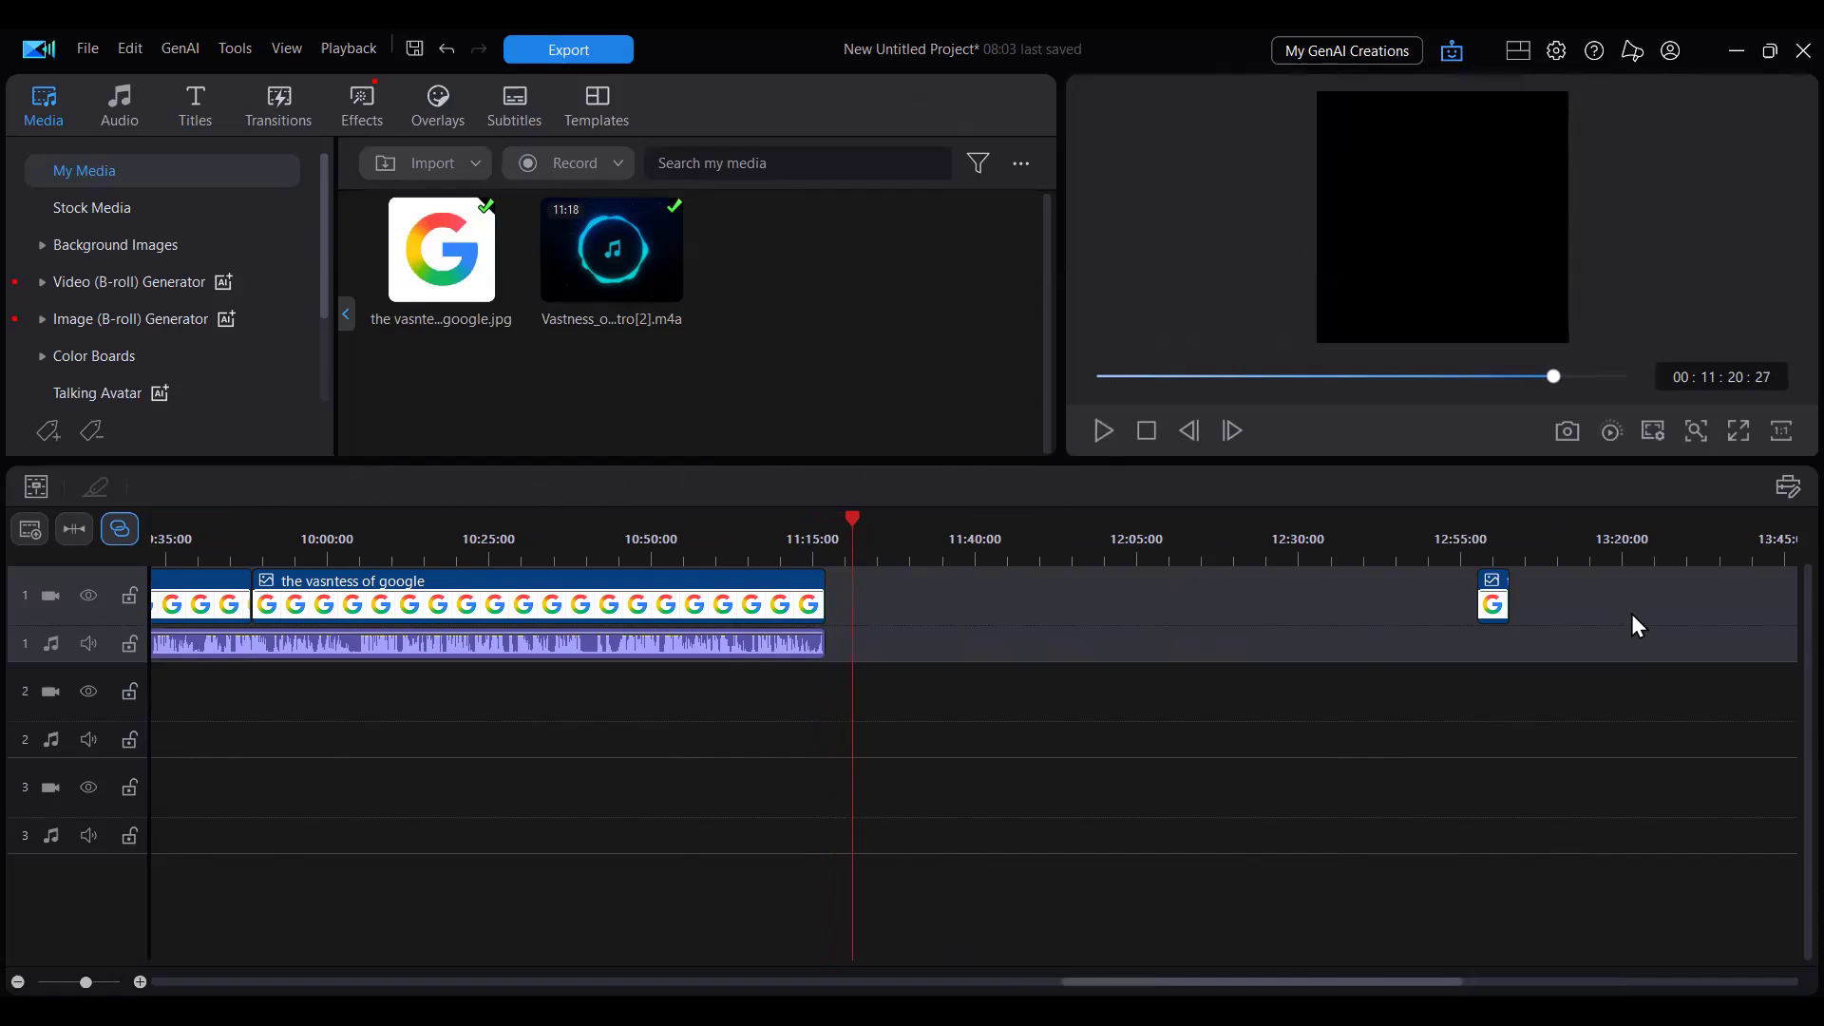
Delete the extra Google logo image beyond the recording and play the timeline's ending from 00:11:12:28
click(1495, 599)
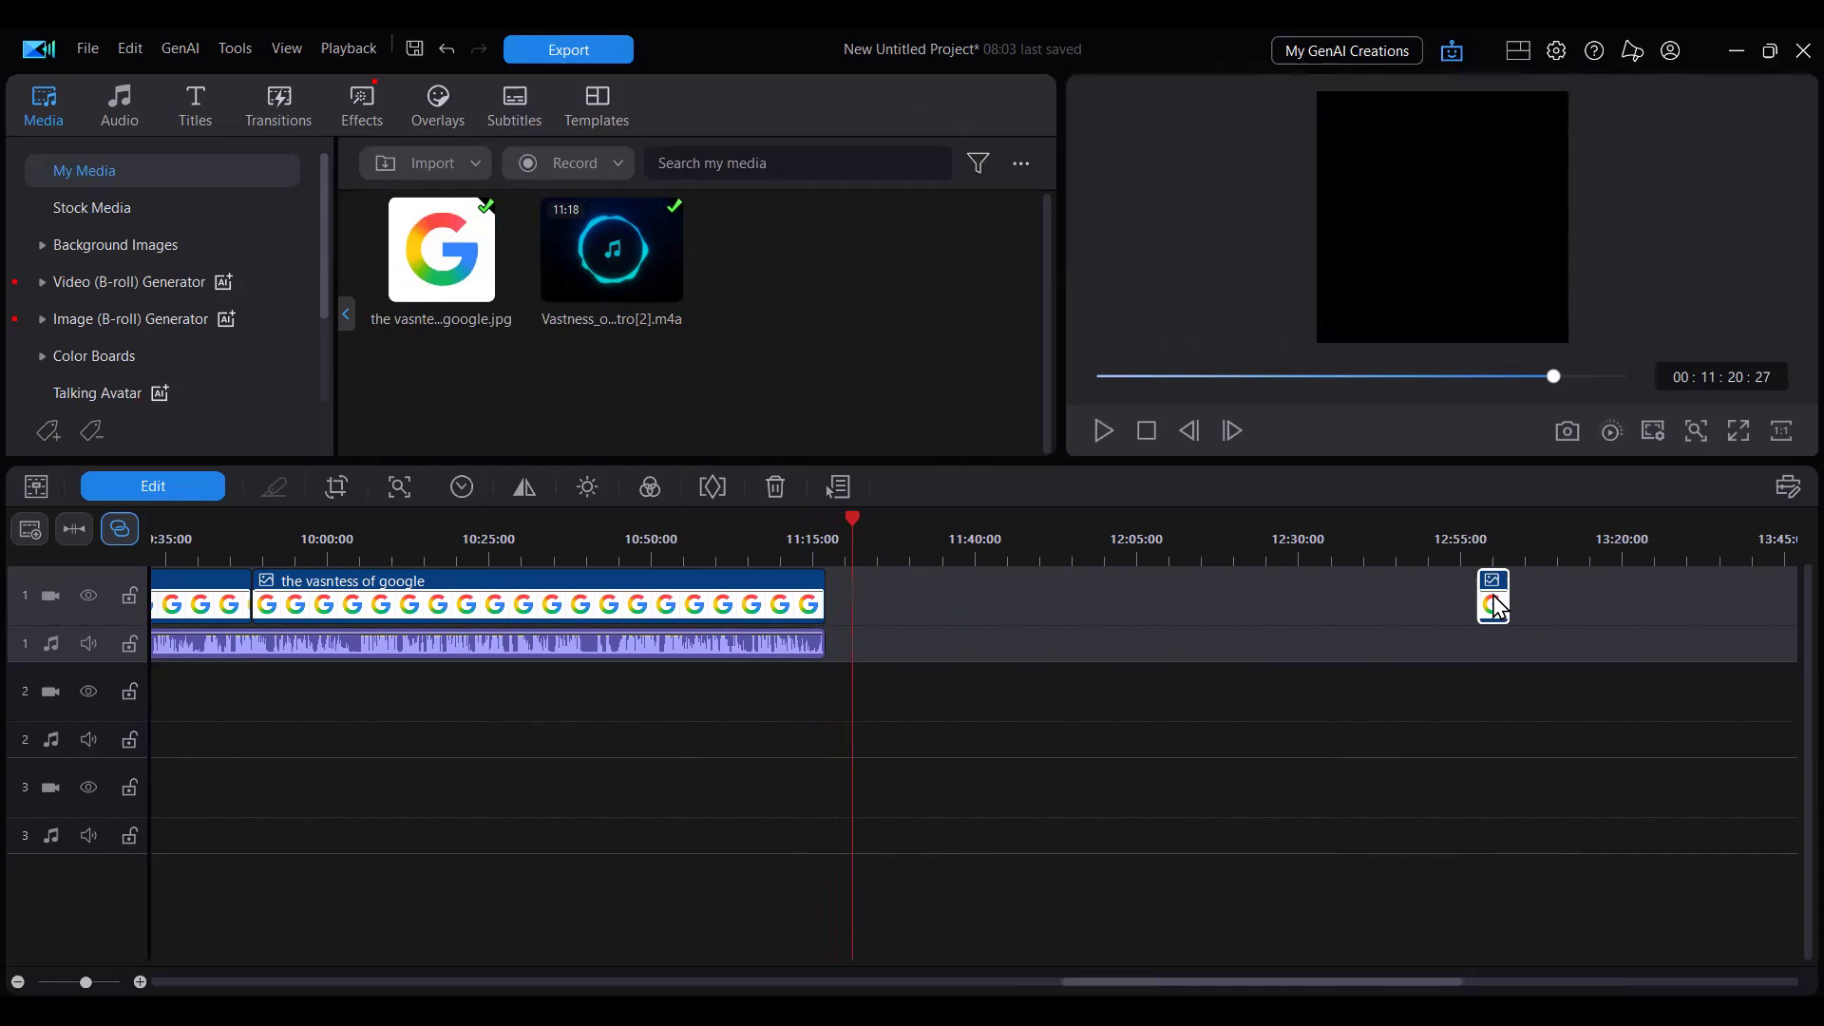
key(Delete)
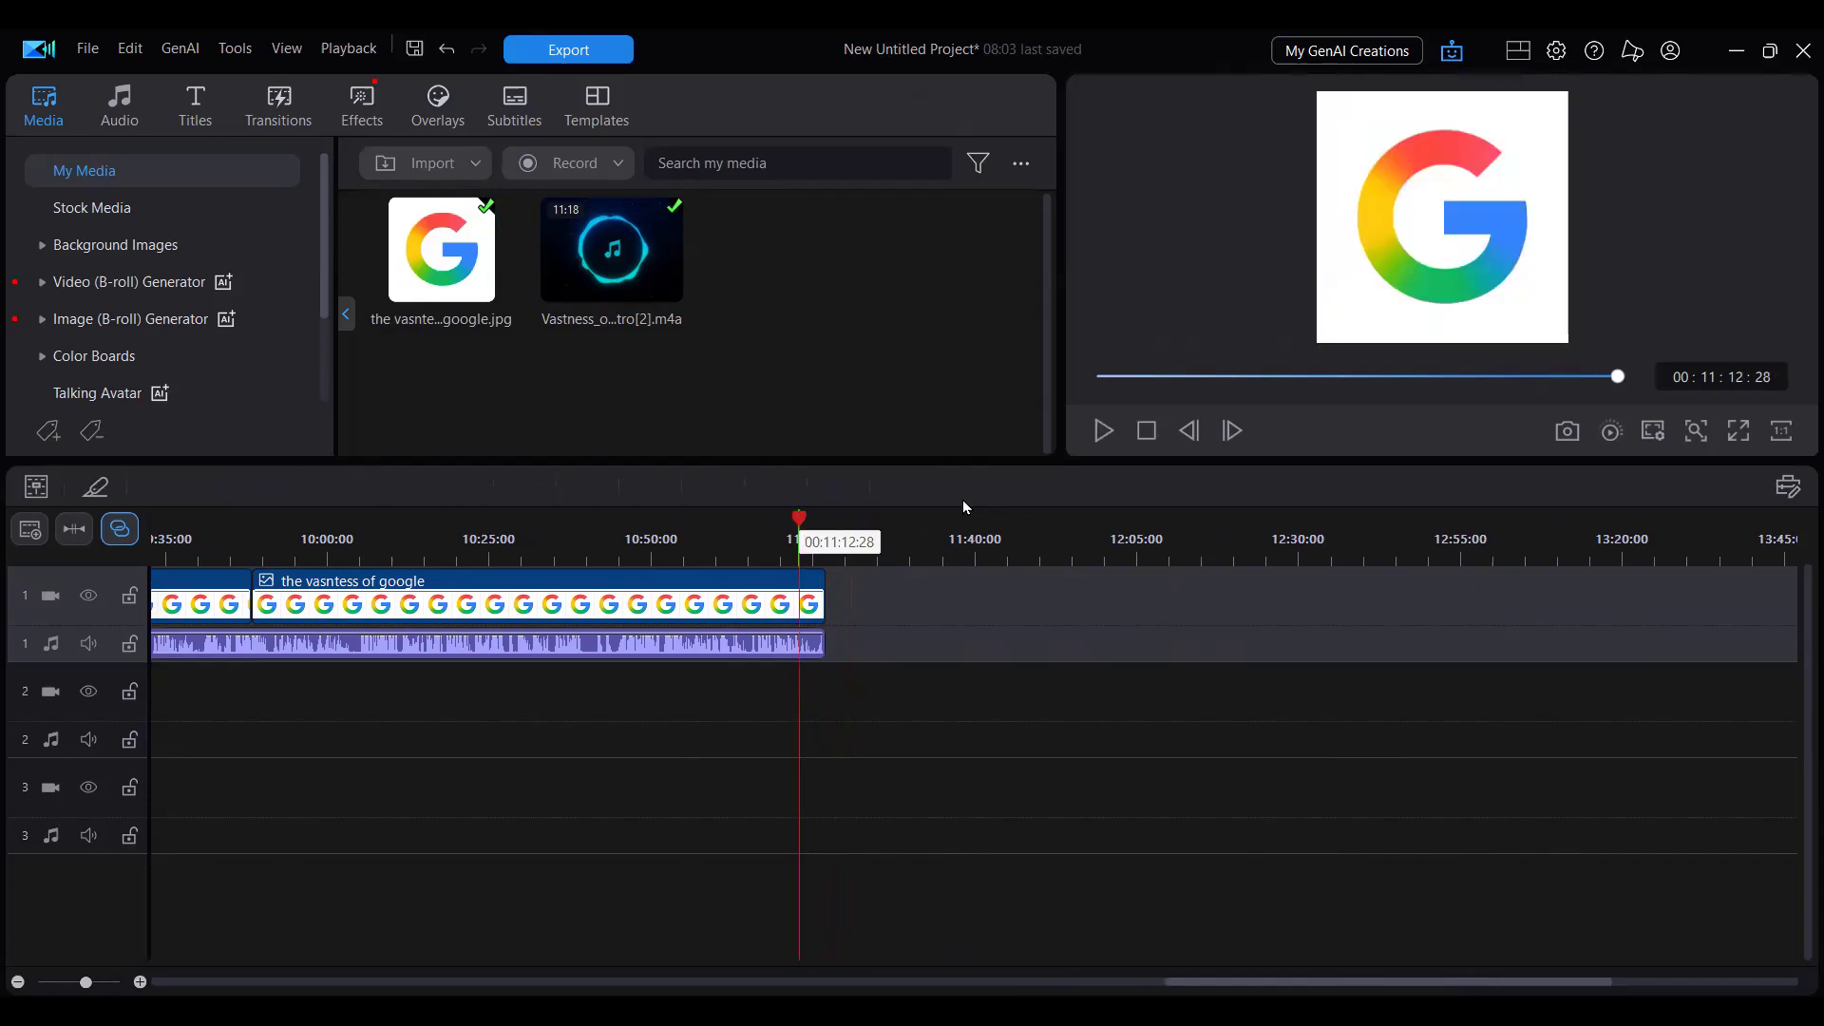
click(1096, 434)
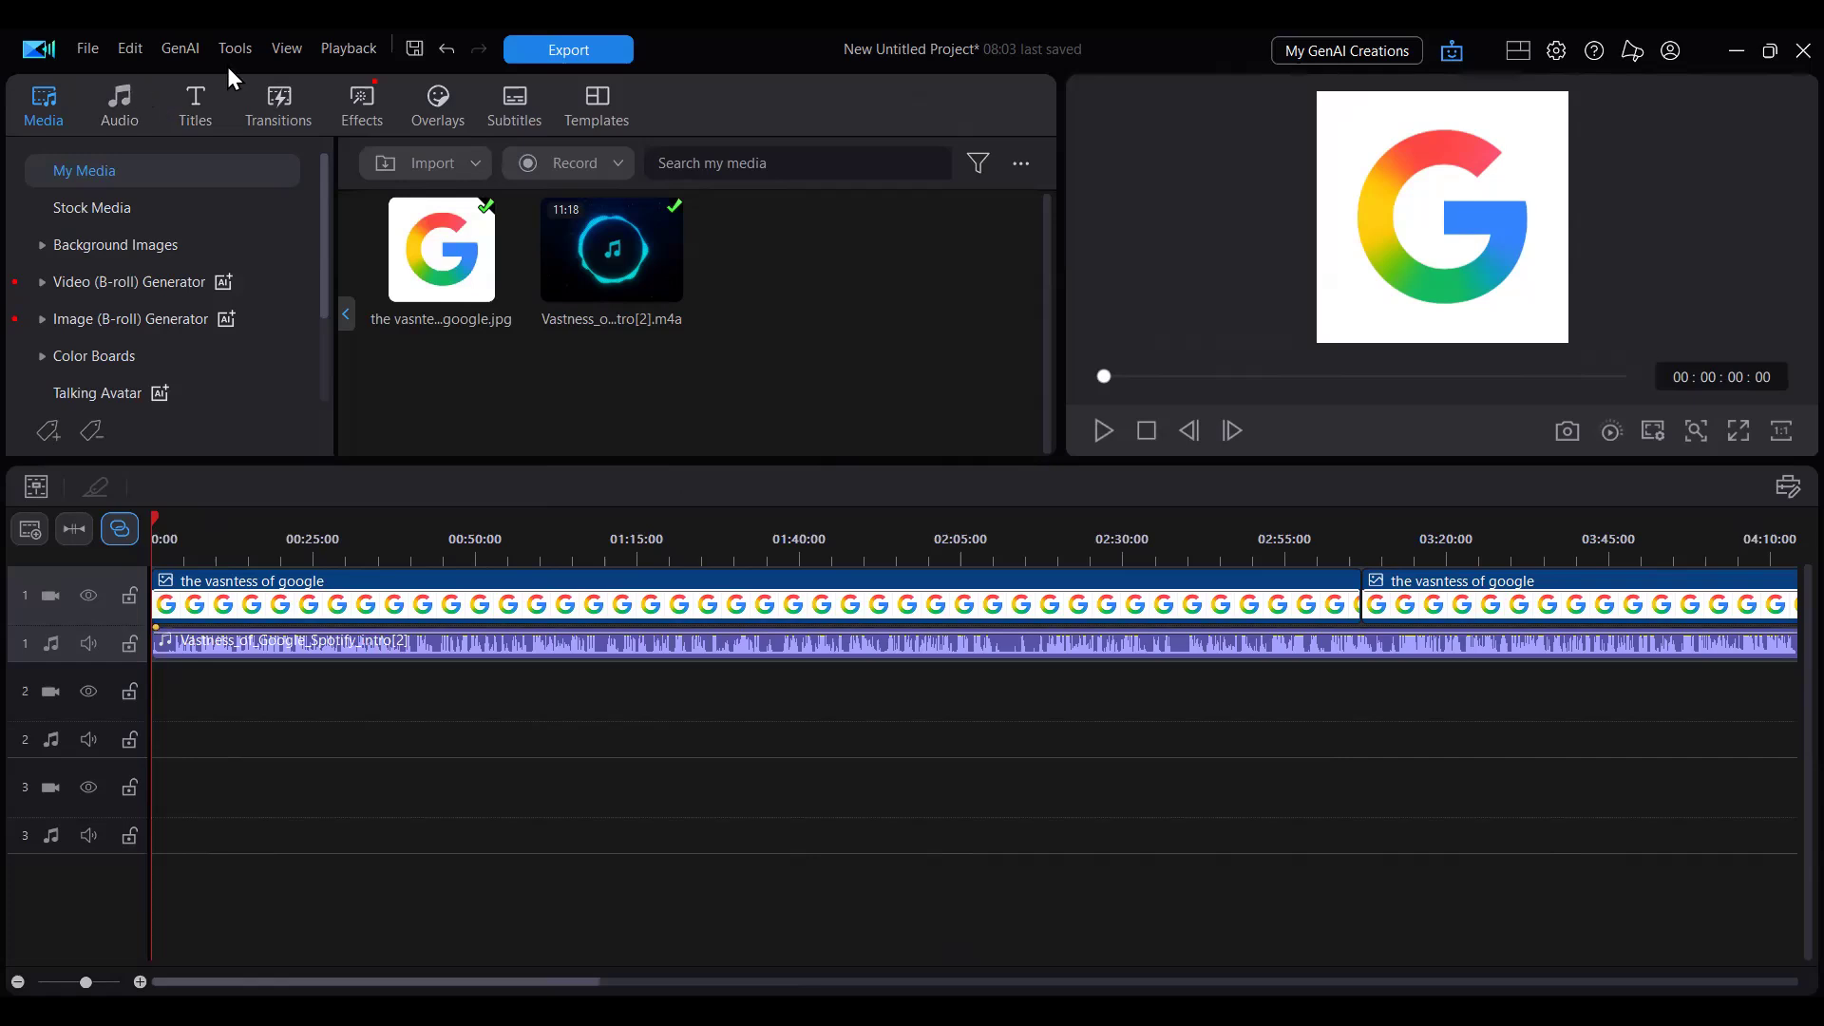
Export the timeline as an MP4 video named "vastness of google sample" into the Edited Youtube Videos folder
click(80, 52)
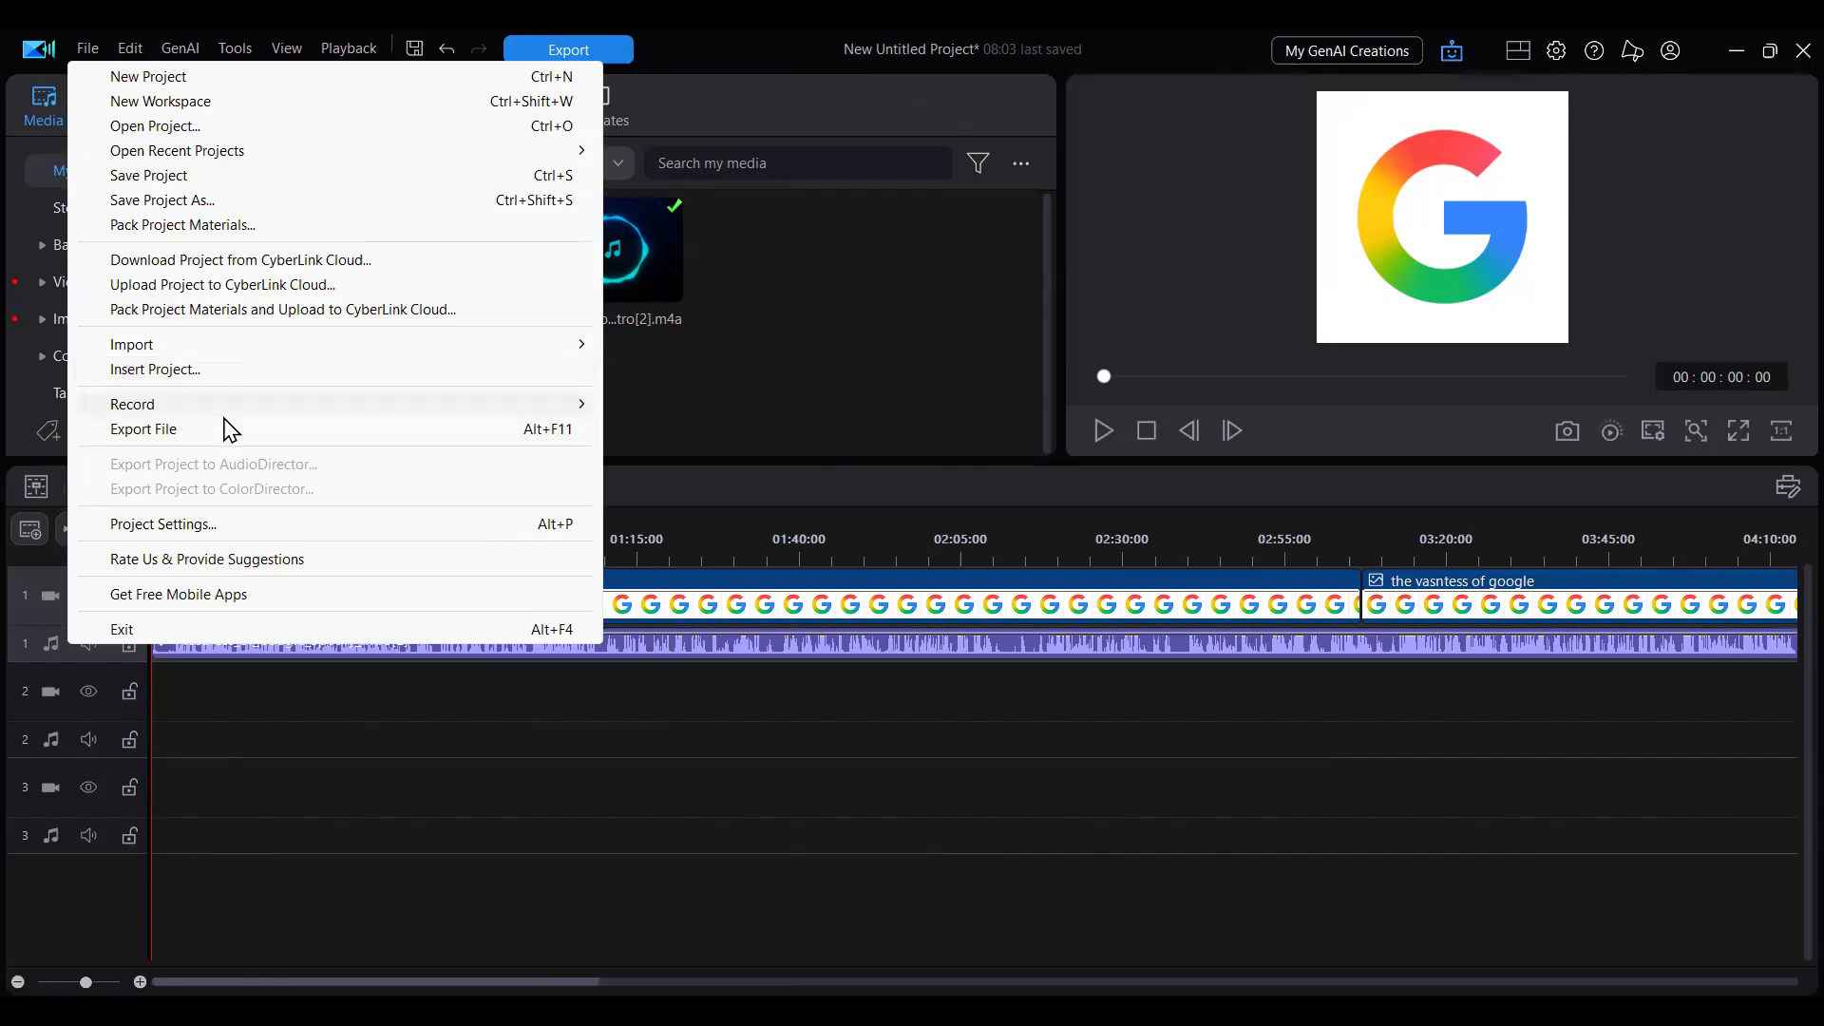
click(505, 431)
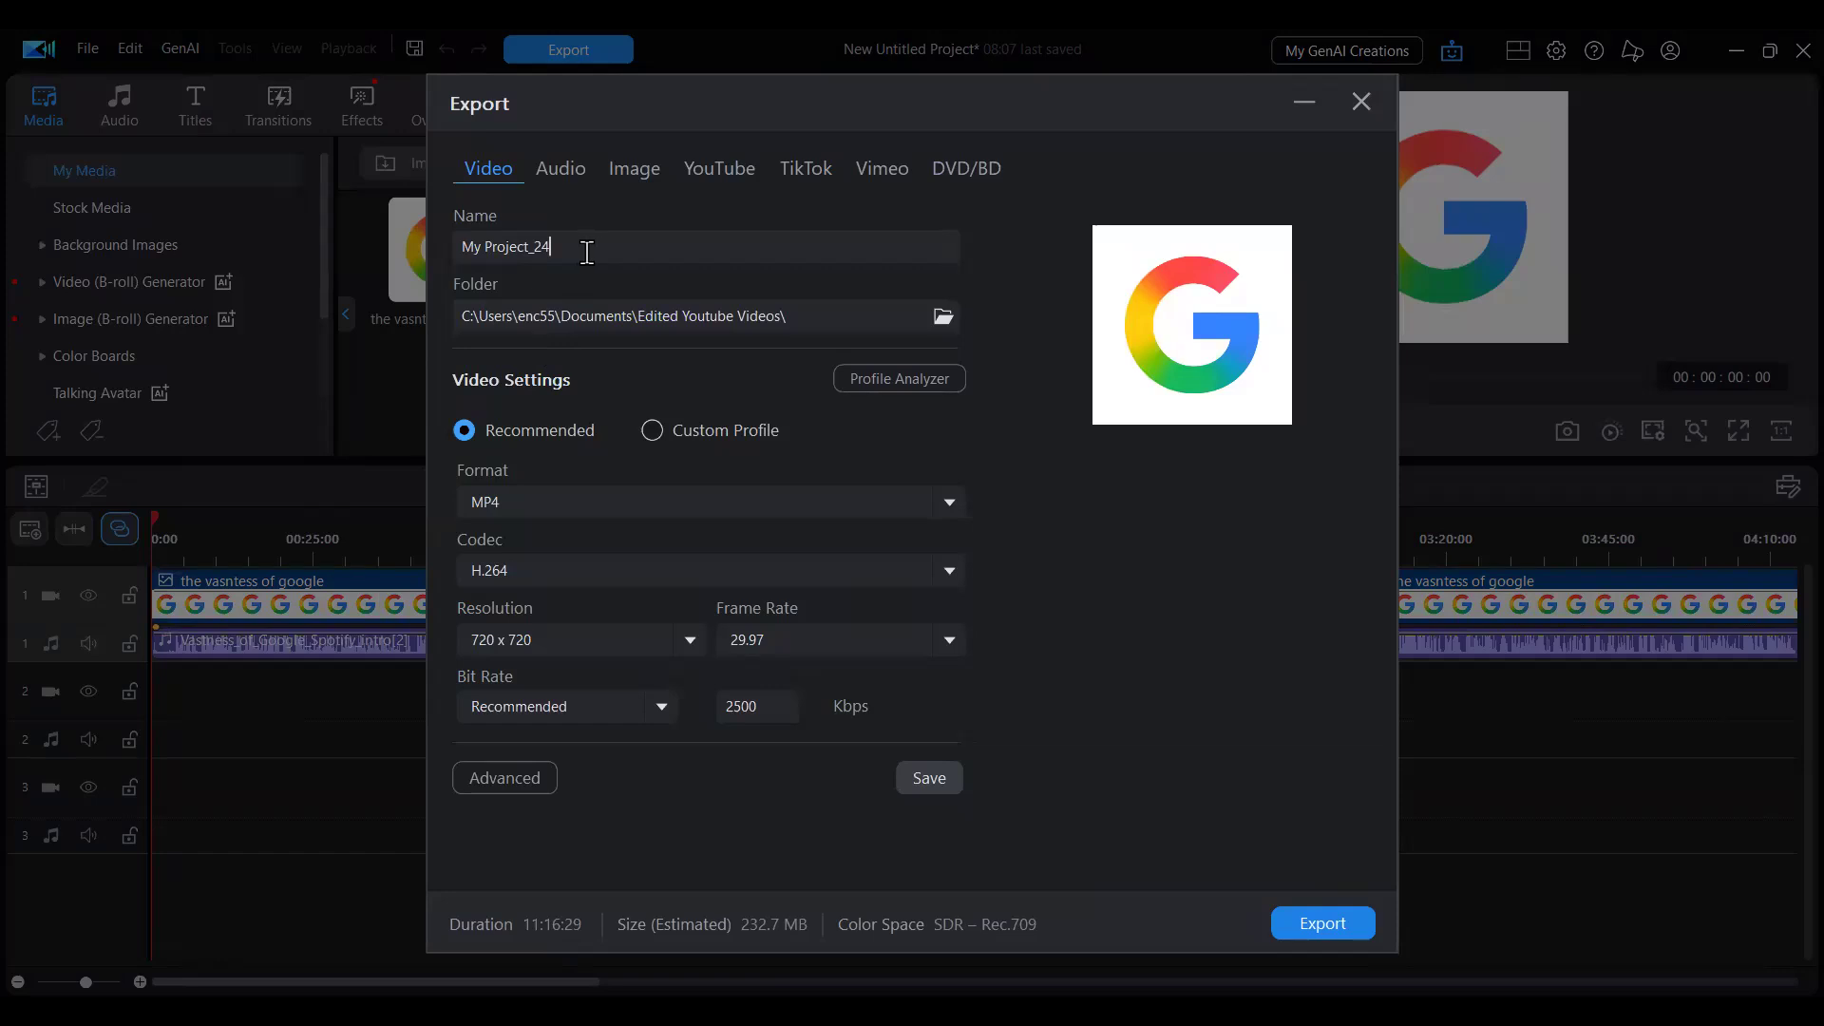
key(ctrl+a)
key(BackSpace)
text(vastness of google sample)
click(1343, 922)
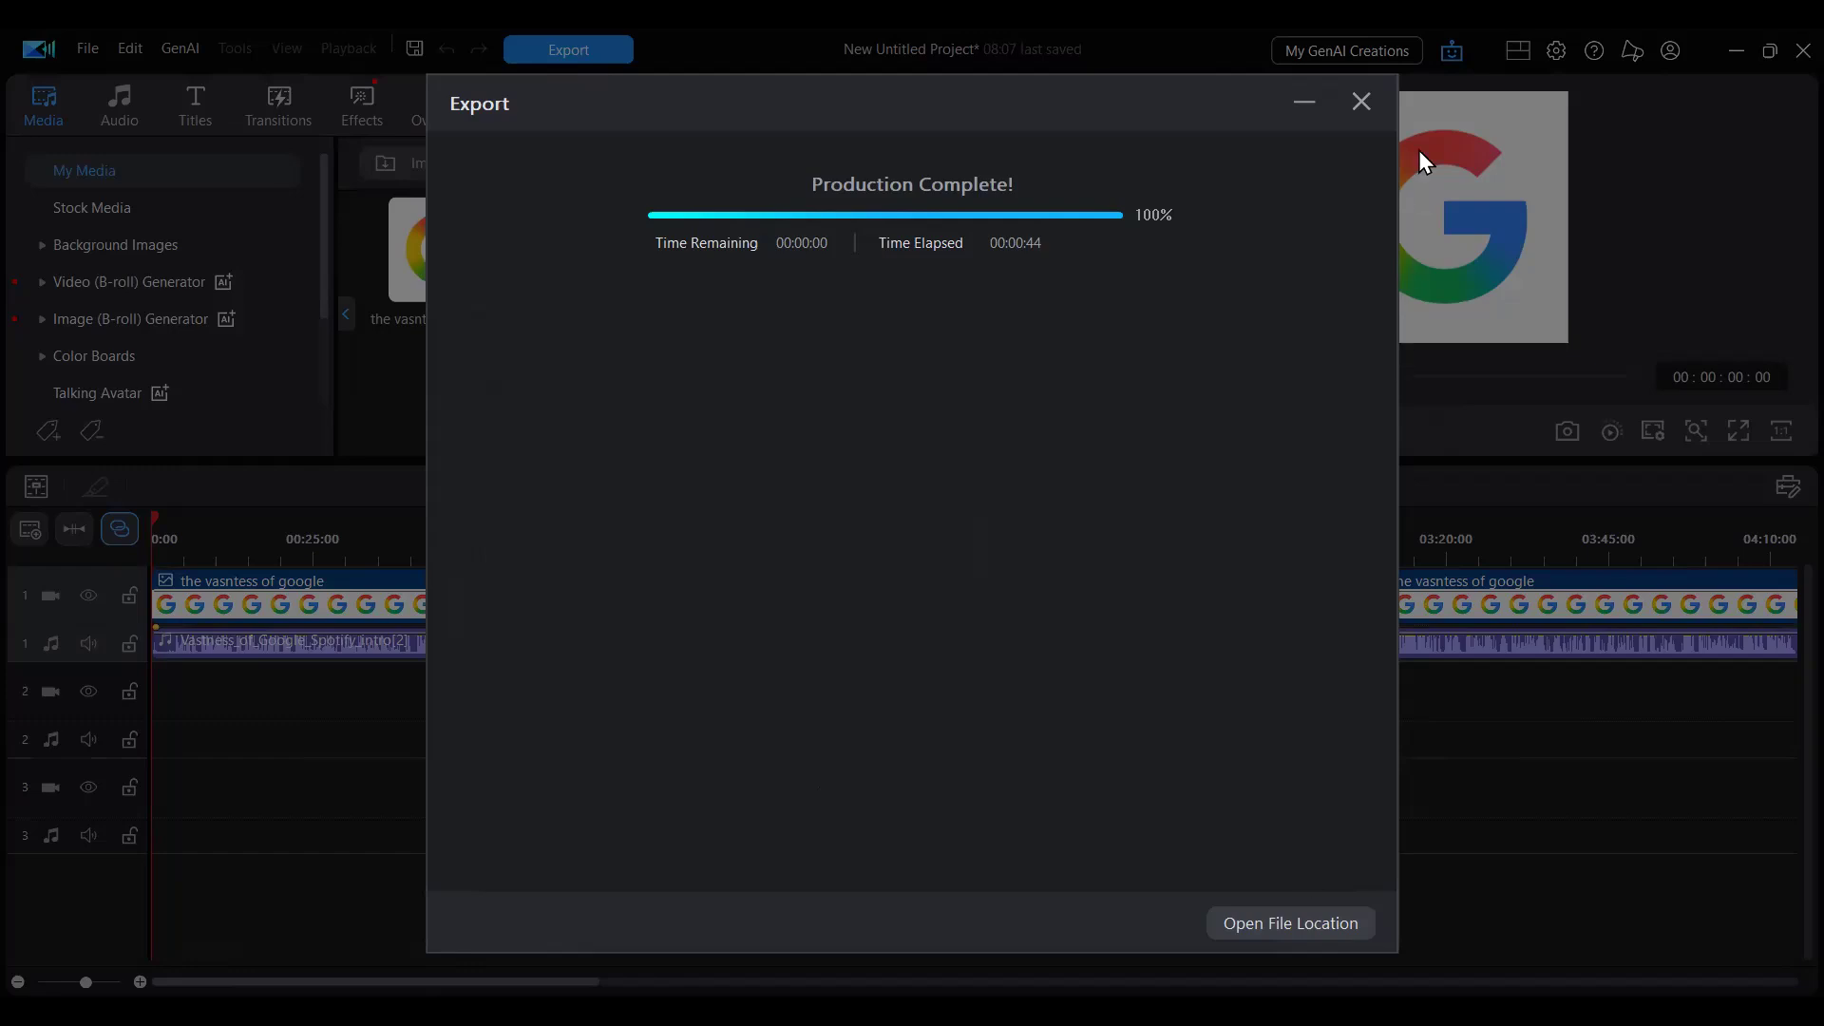
key(Escape)
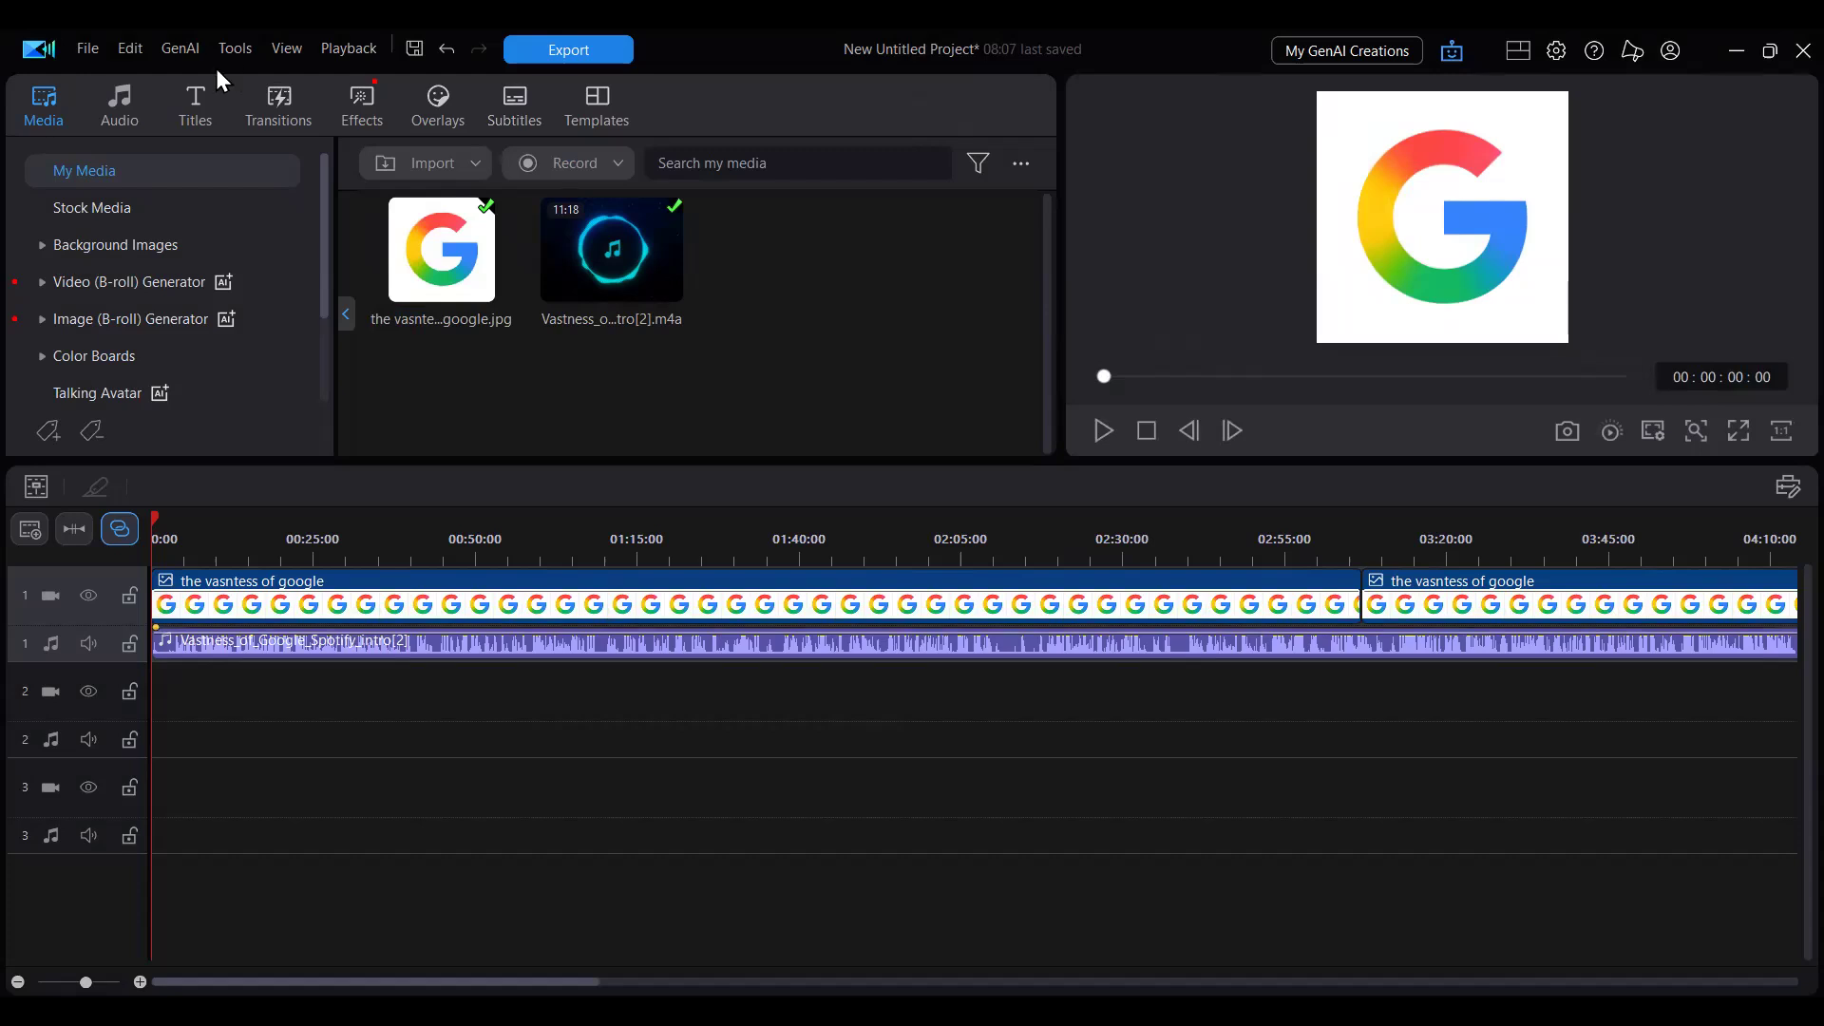
Save the project as a PowerDirector Script named "vastness of google sample" in the Edited Youtube Videos folder
click(88, 50)
click(255, 201)
scroll(647, 496, down, 3)
scroll(649, 496, up, 2)
scroll(652, 495, down, 1)
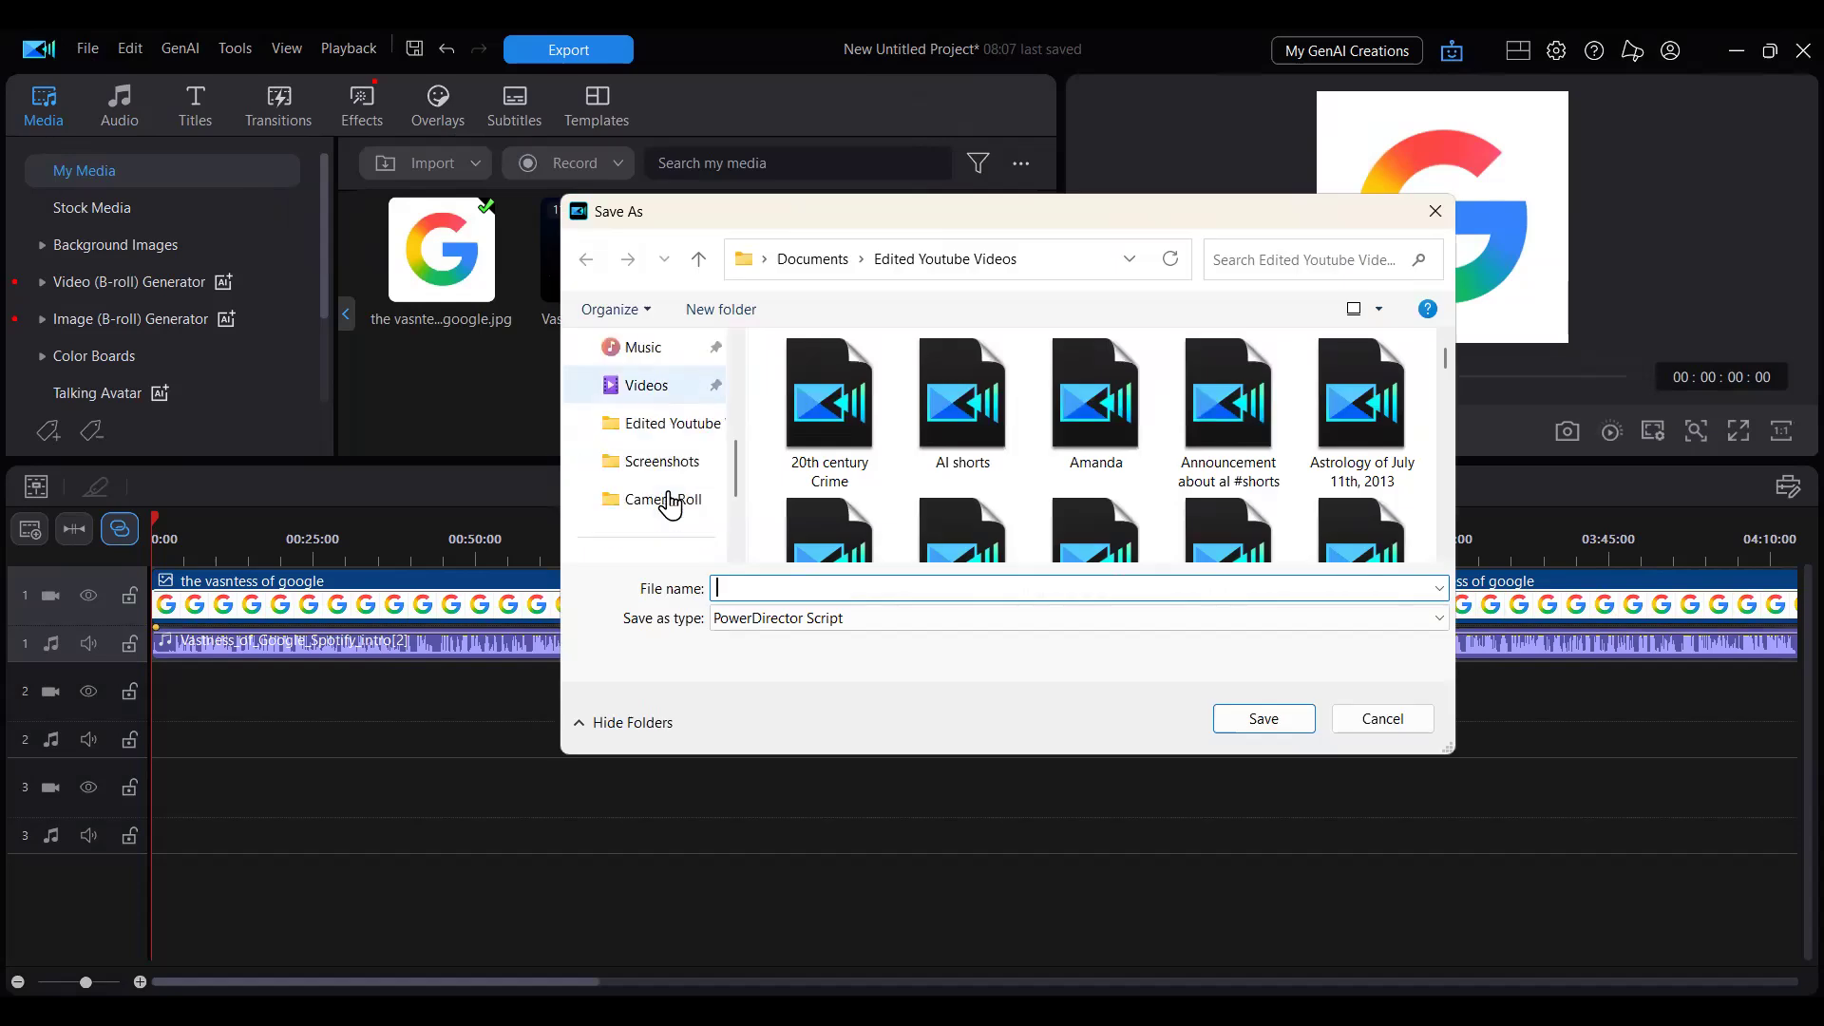
click(672, 425)
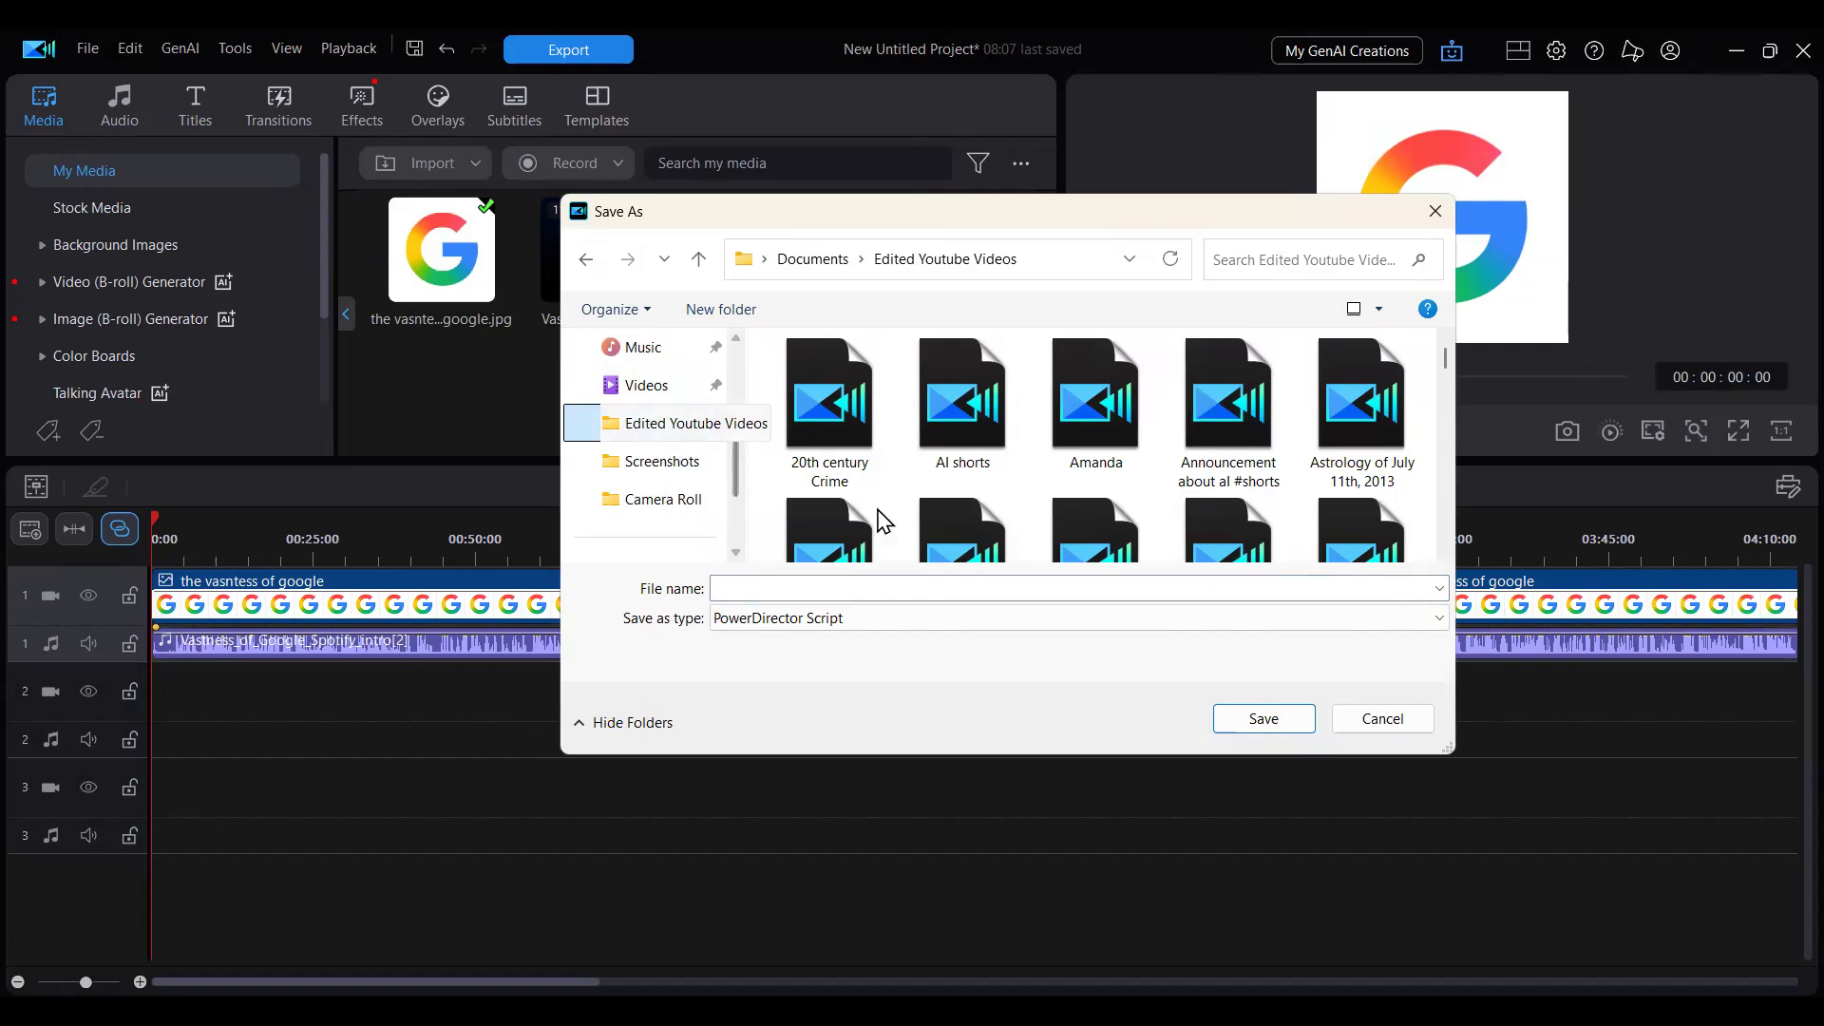
click(905, 589)
text(vastness of google sample)
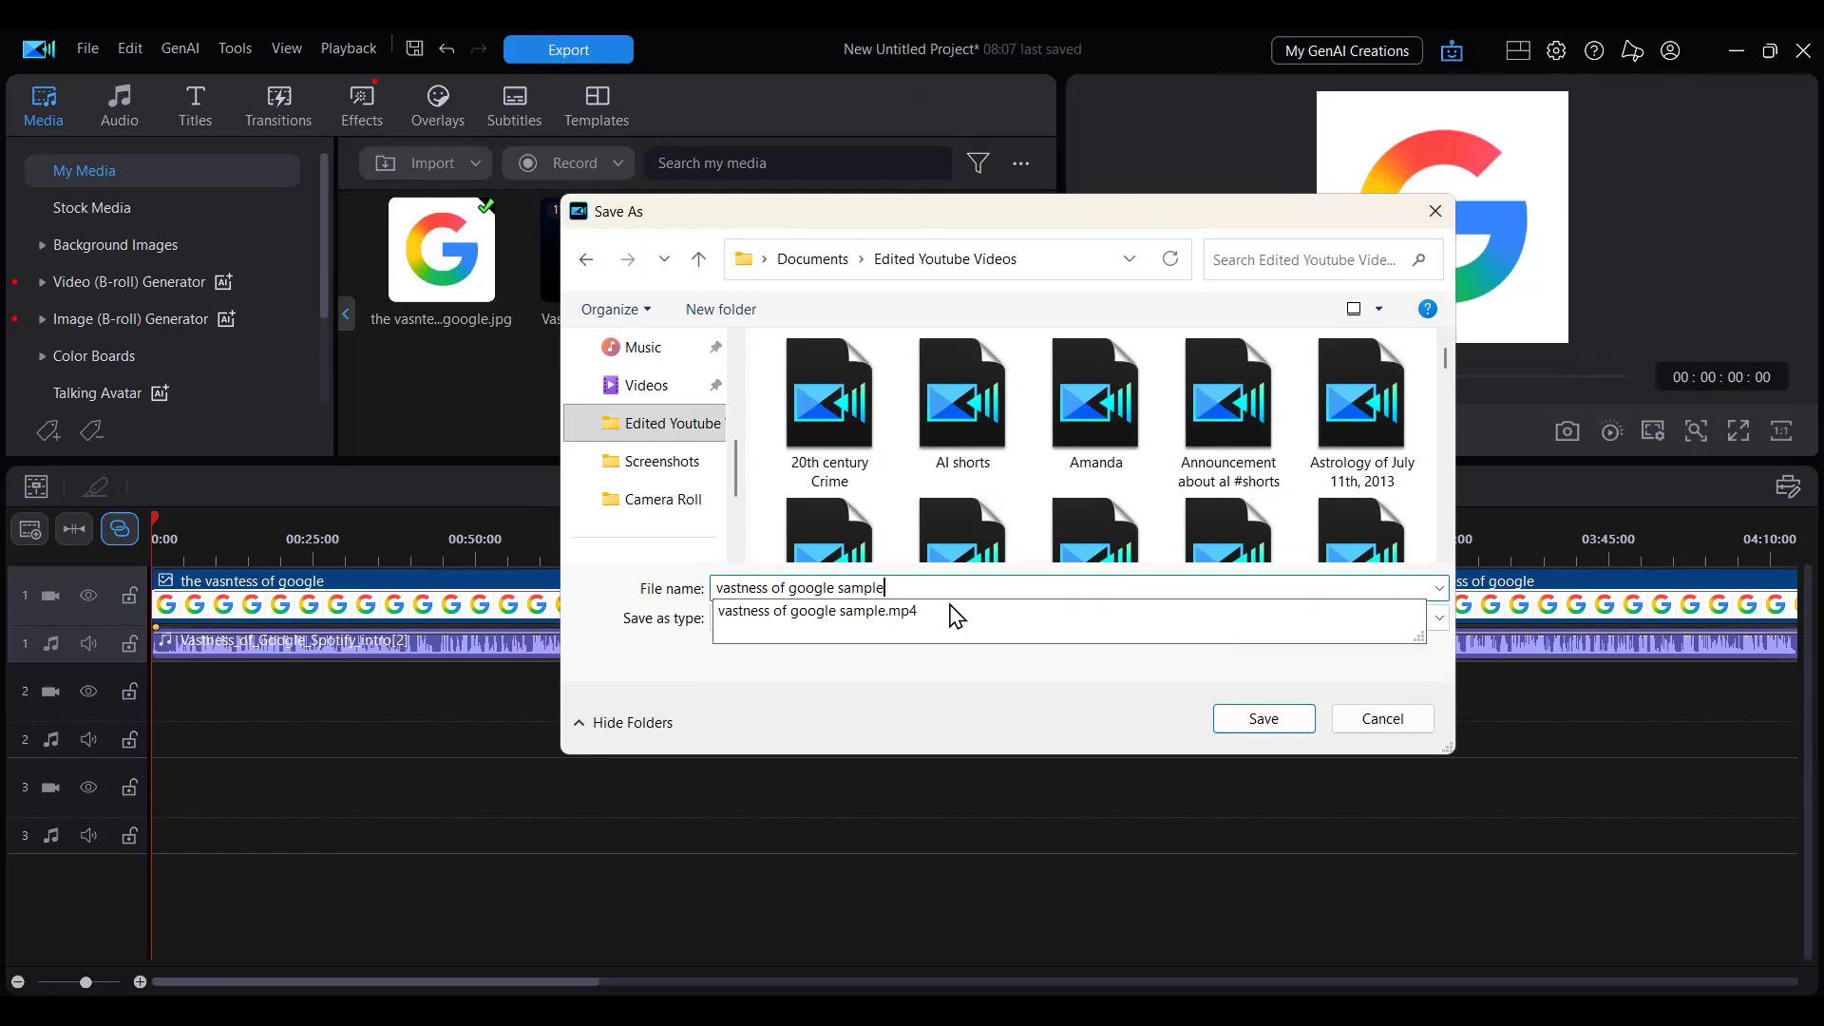
click(1235, 720)
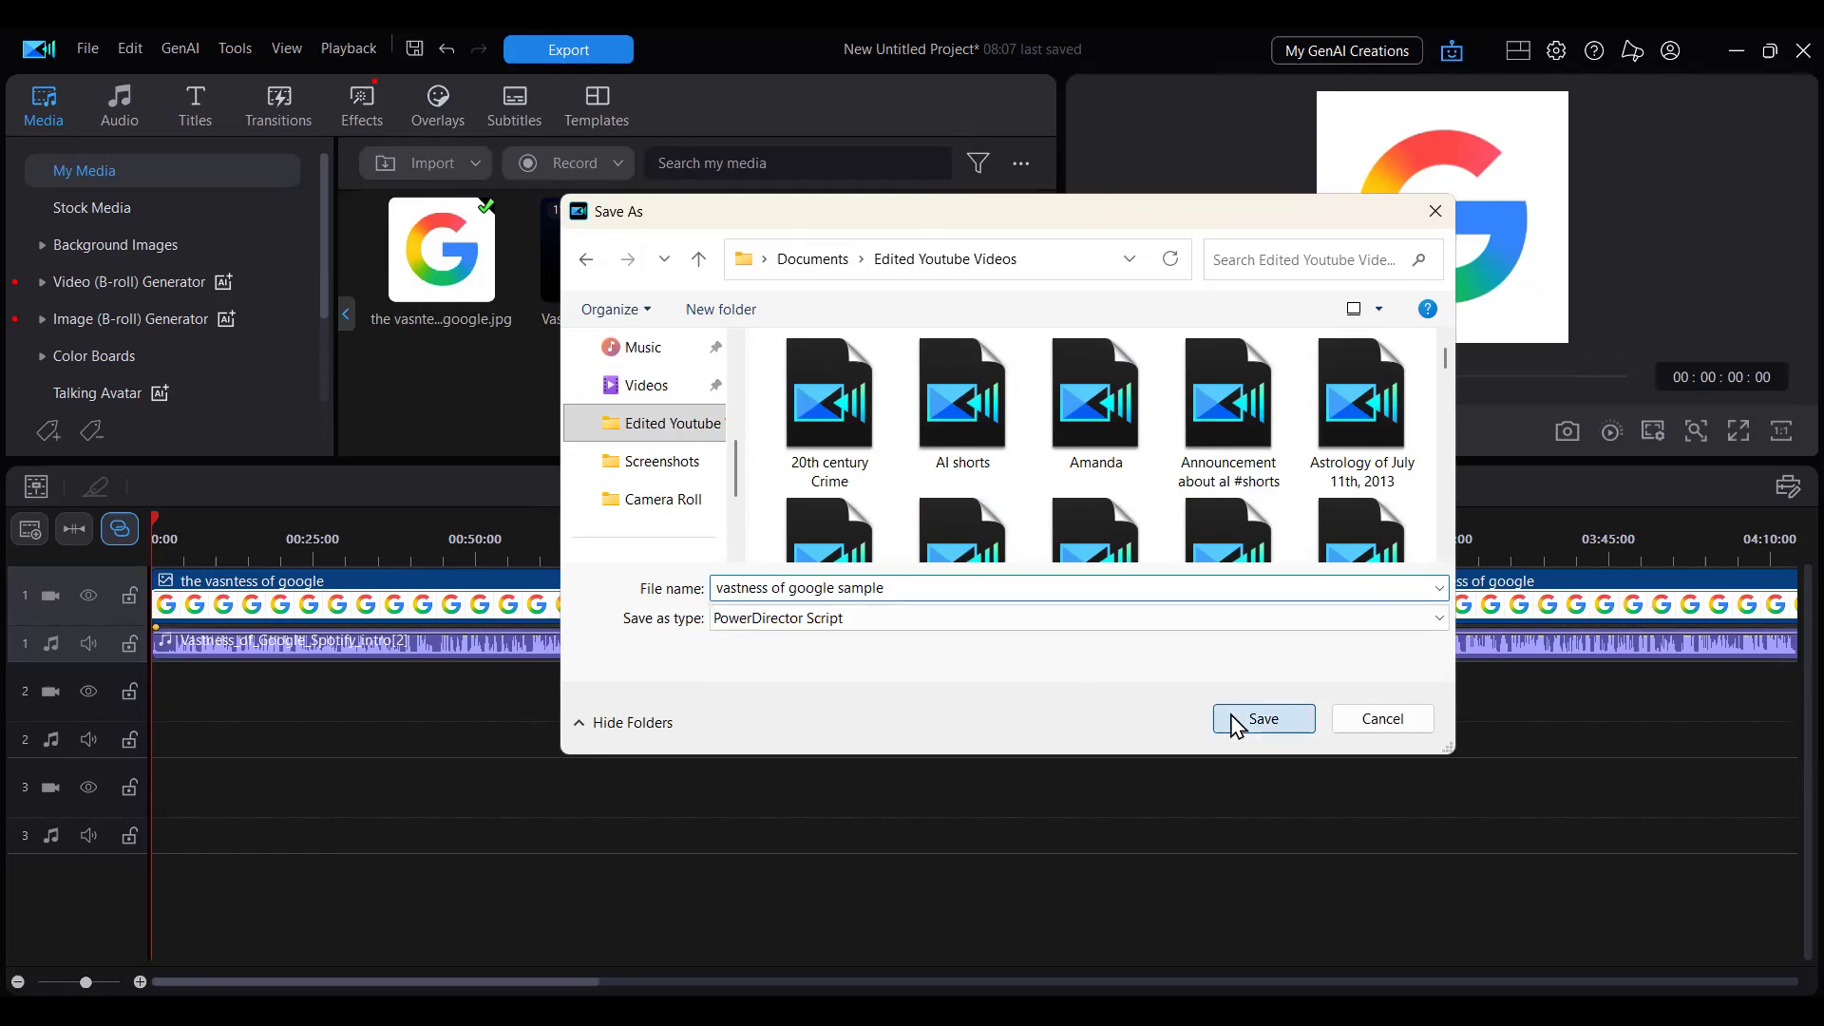
click(1235, 722)
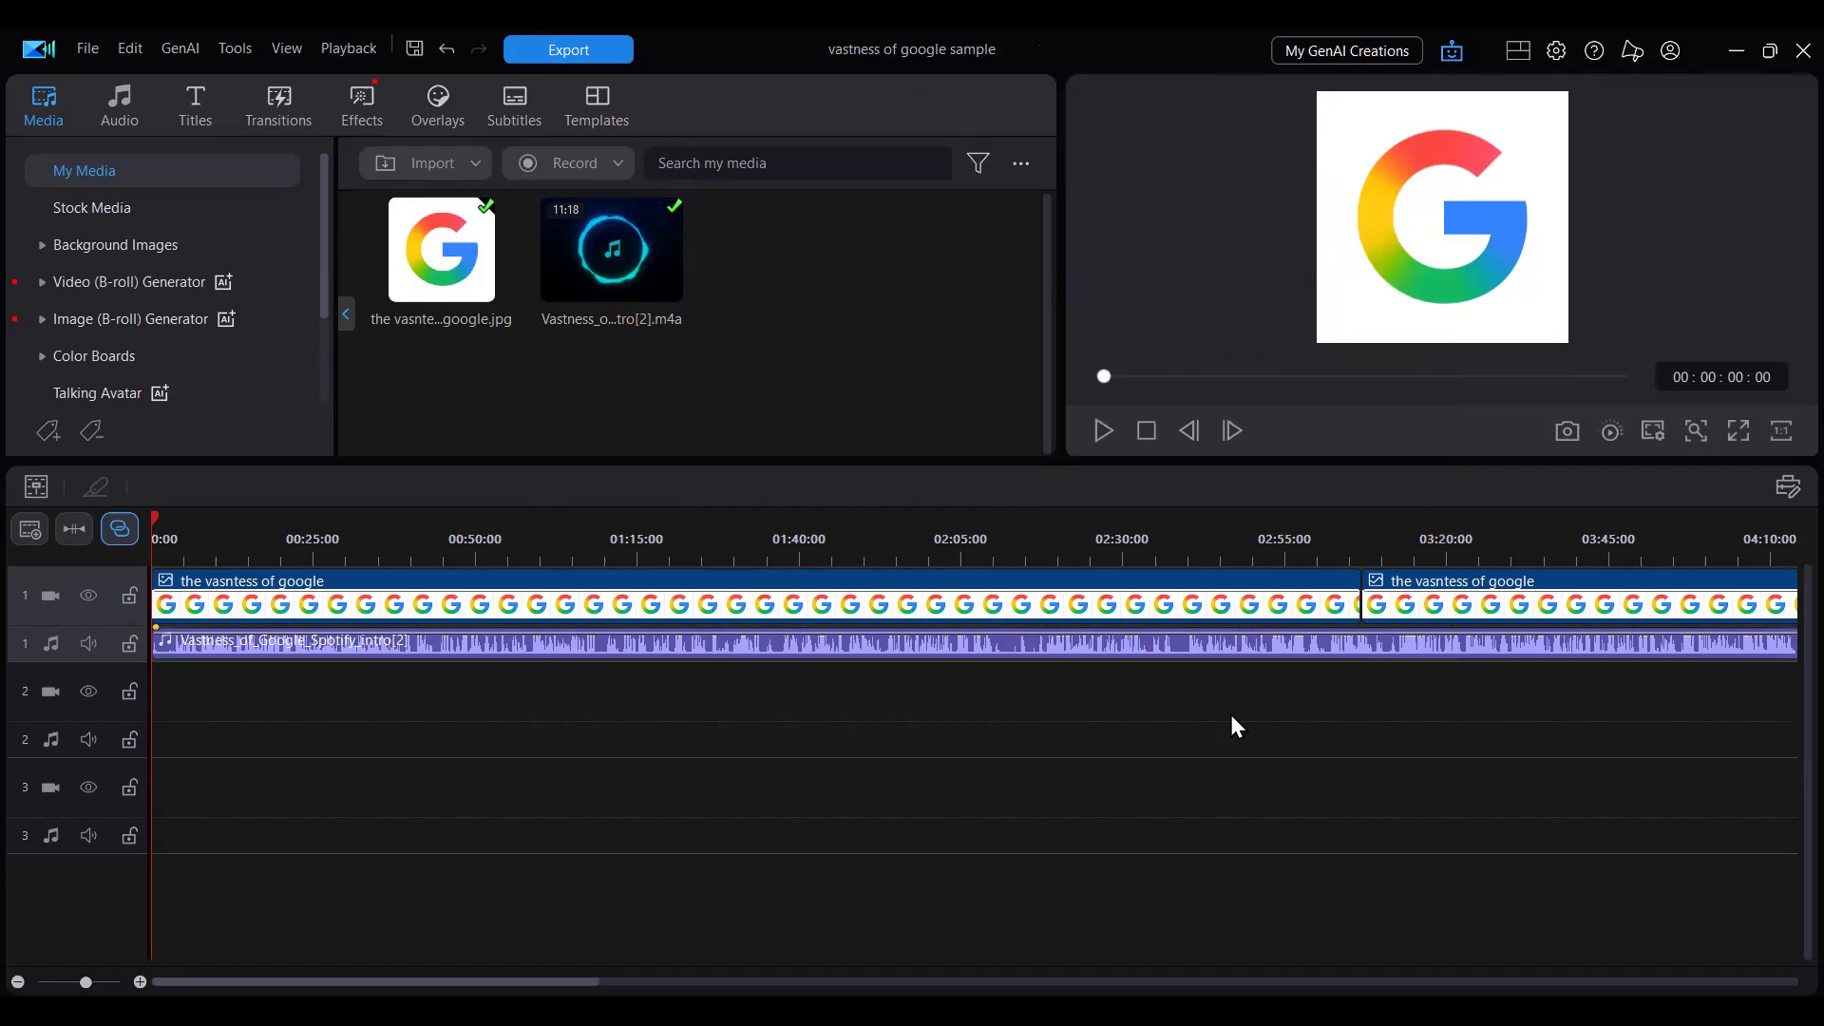